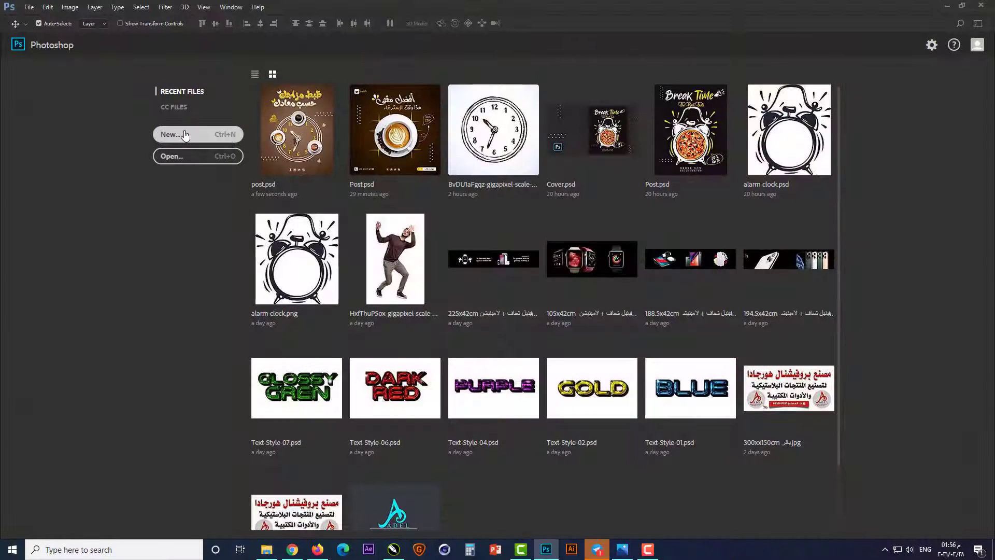
# Step: Create a new 20 × 20 cm RGB document at 200 pixels/inch with a white background
pyautogui.click(185, 136)
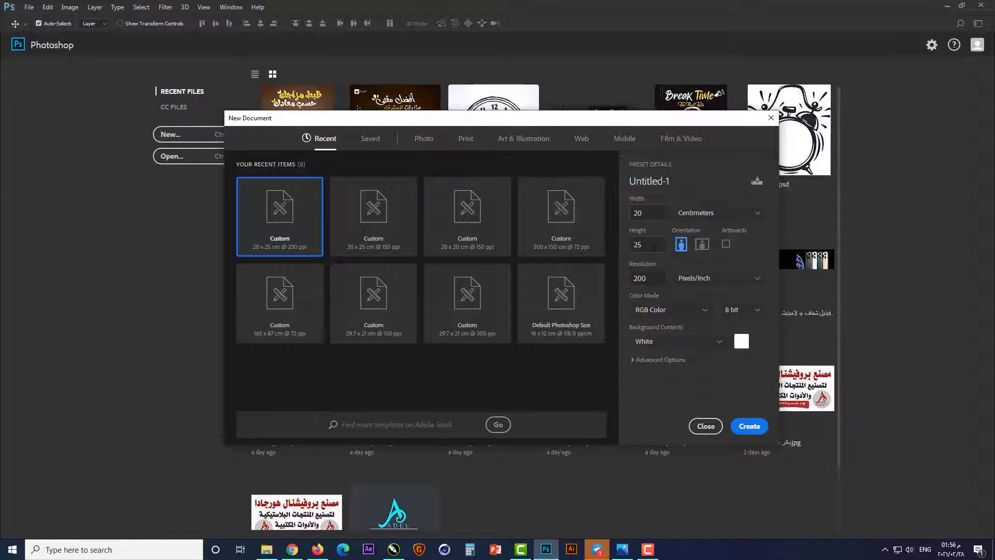
pyautogui.click(654, 248)
pyautogui.press('BackSpace')
pyautogui.click(751, 426)
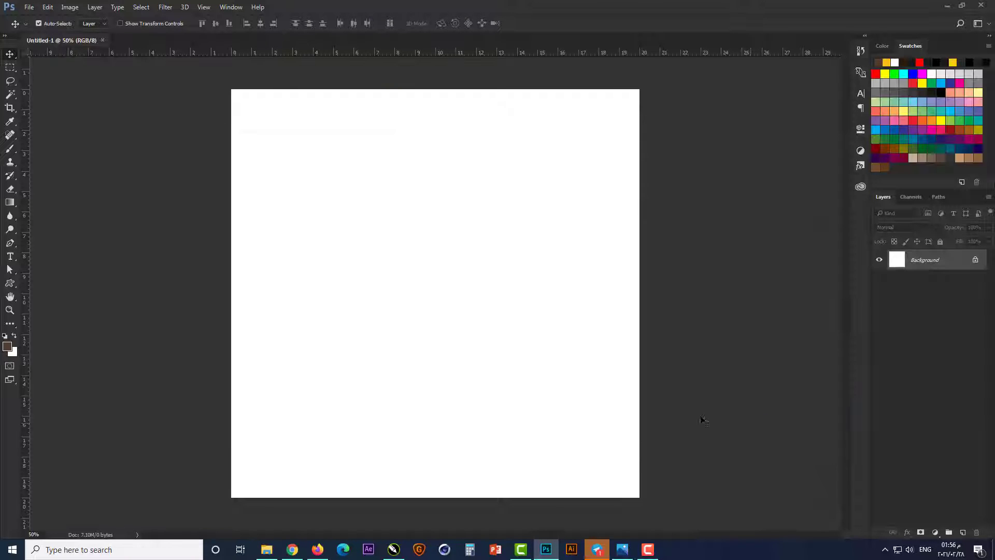
# Step: Add a guide layout with 1 cm margins on all four sides of the canvas
pyautogui.click(204, 7)
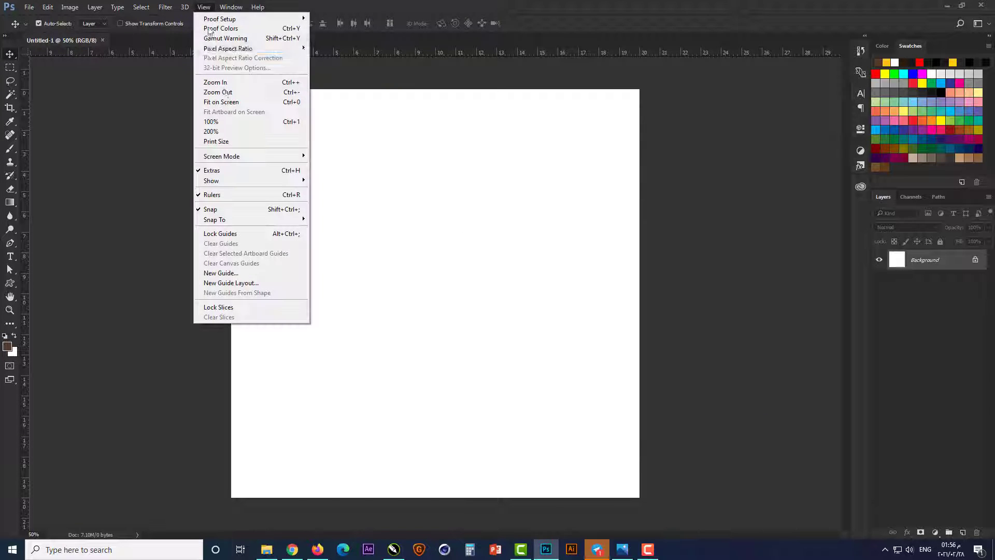
pyautogui.click(243, 278)
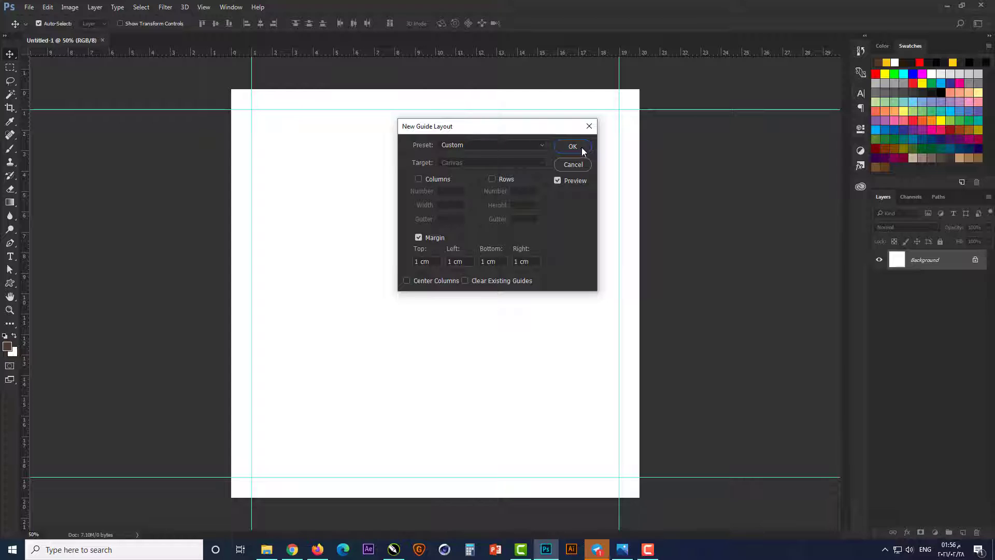
pyautogui.click(573, 146)
pyautogui.hotkey('ctrl', '0')
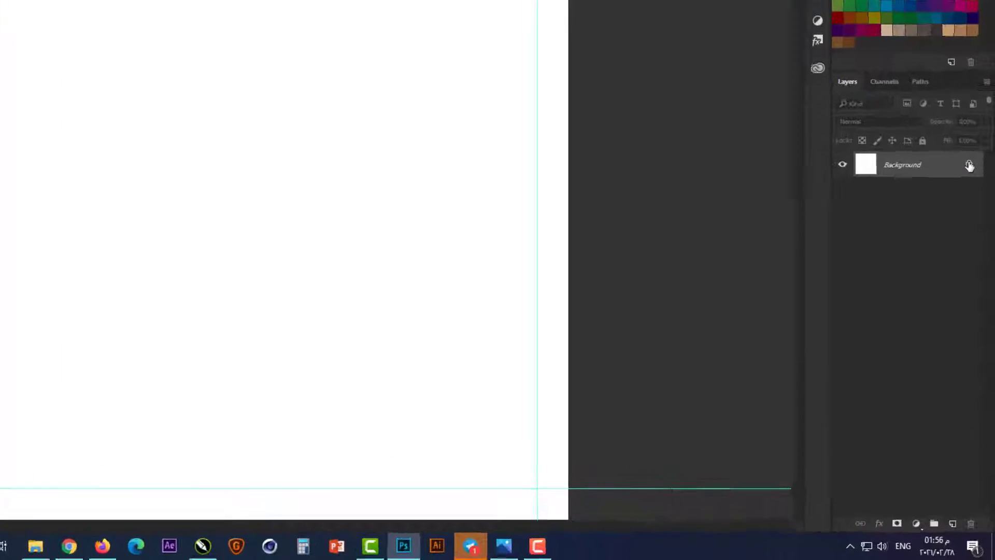
# Step: Unlock the background layer, give it a reversed radial Gradient Overlay at 131% scale, and open its gradient for editing
pyautogui.click(976, 259)
pyautogui.click(907, 532)
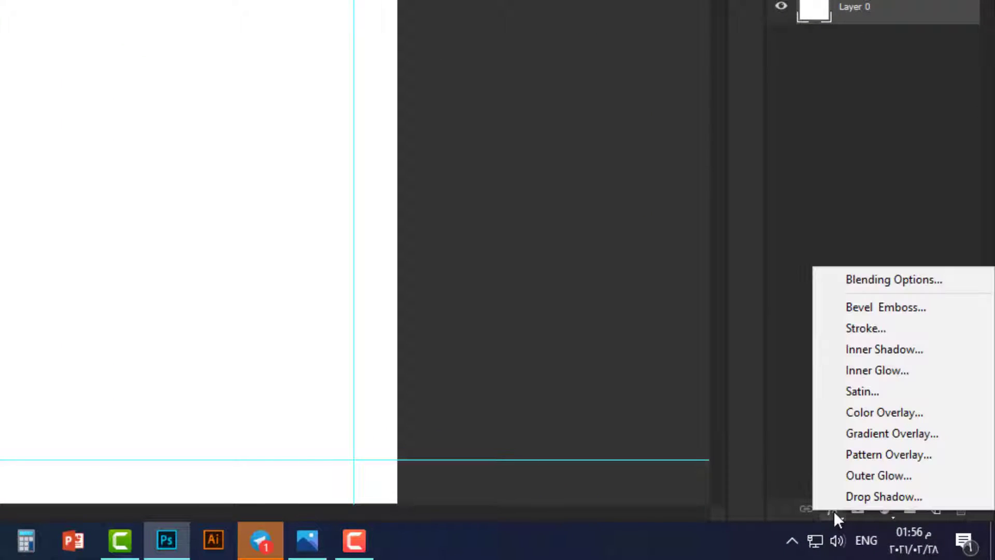
pyautogui.click(861, 434)
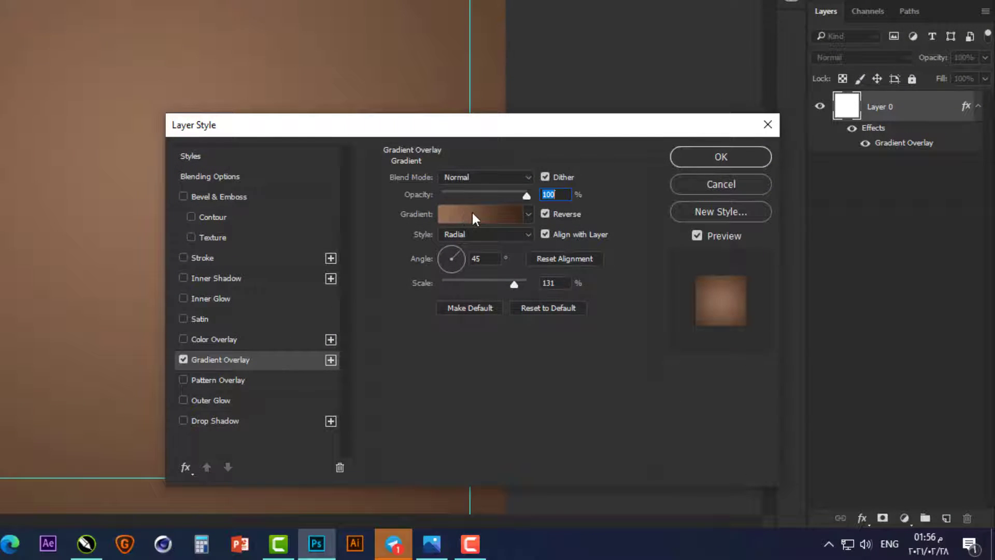
pyautogui.click(472, 213)
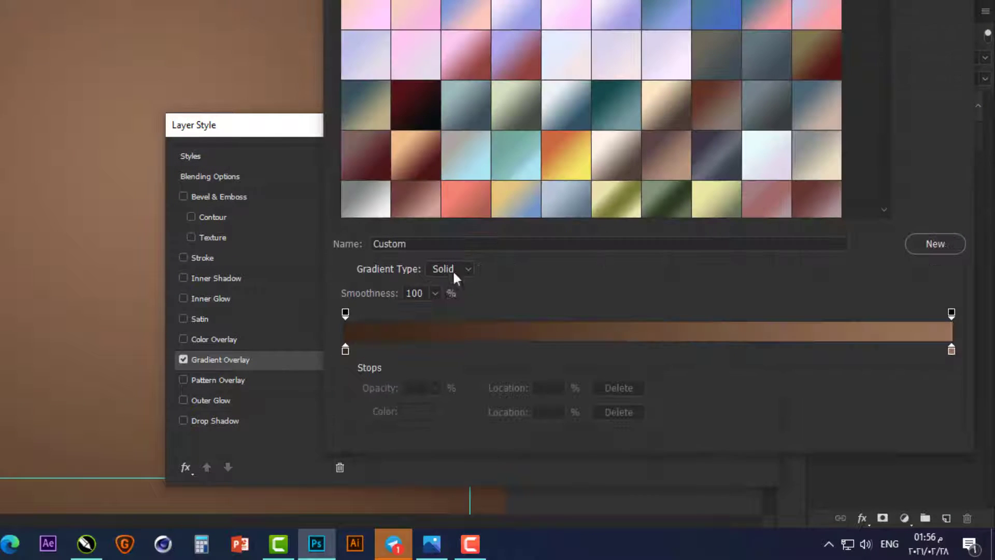
# Step: Use 38220f and 967259 as the gradient's dark and light end colours, apply the overlay and lock the layer
pyautogui.click(345, 350)
pyautogui.click(420, 411)
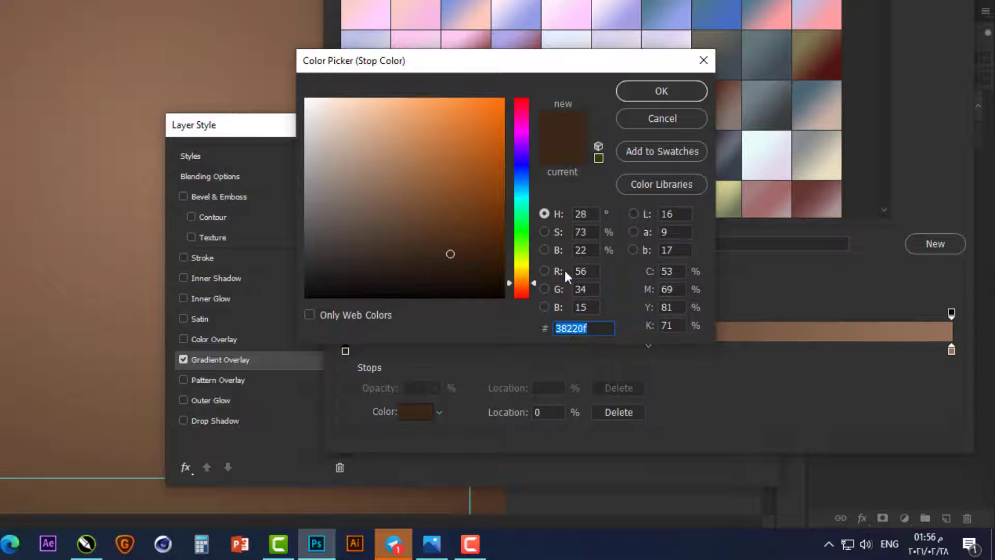
pyautogui.click(664, 91)
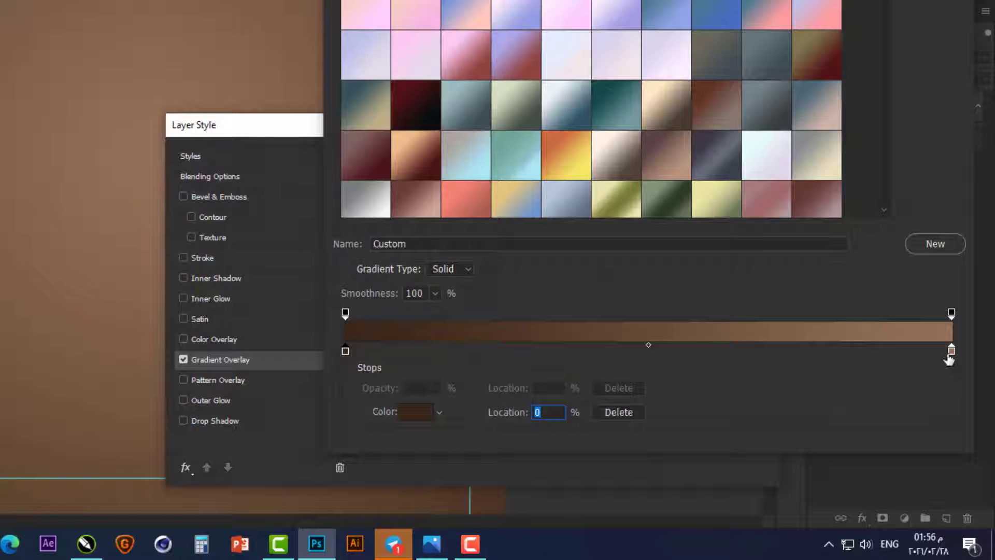
pyautogui.click(418, 412)
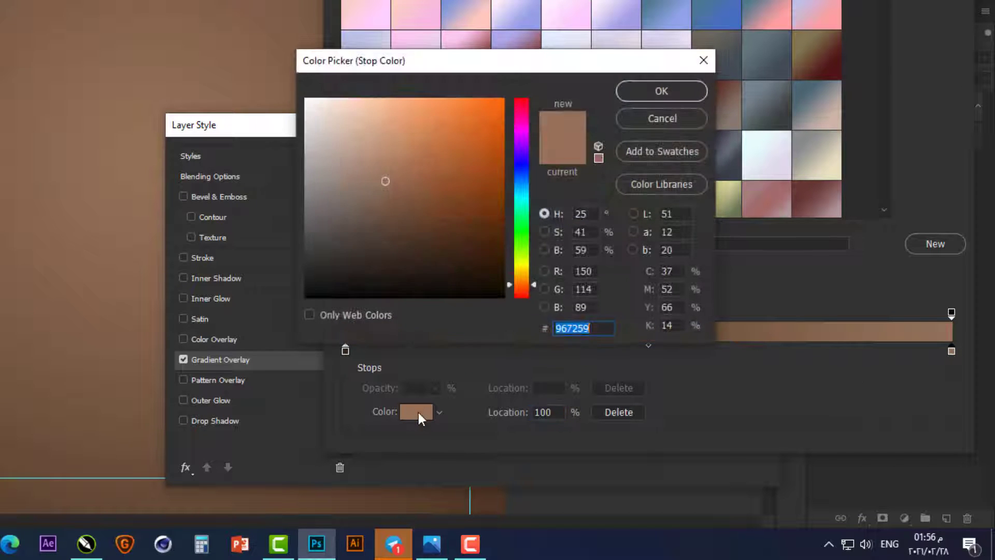
pyautogui.click(666, 91)
pyautogui.click(935, 2)
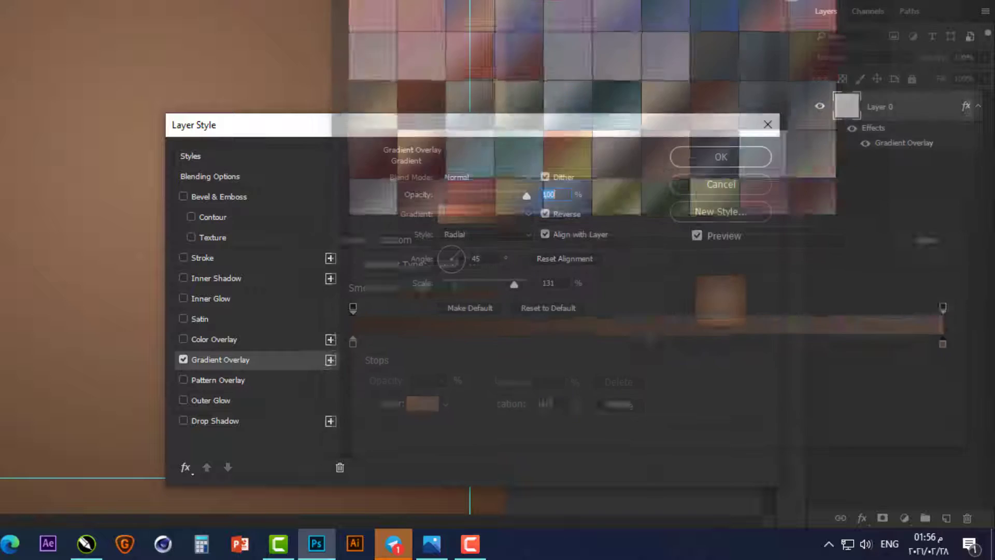
pyautogui.click(720, 159)
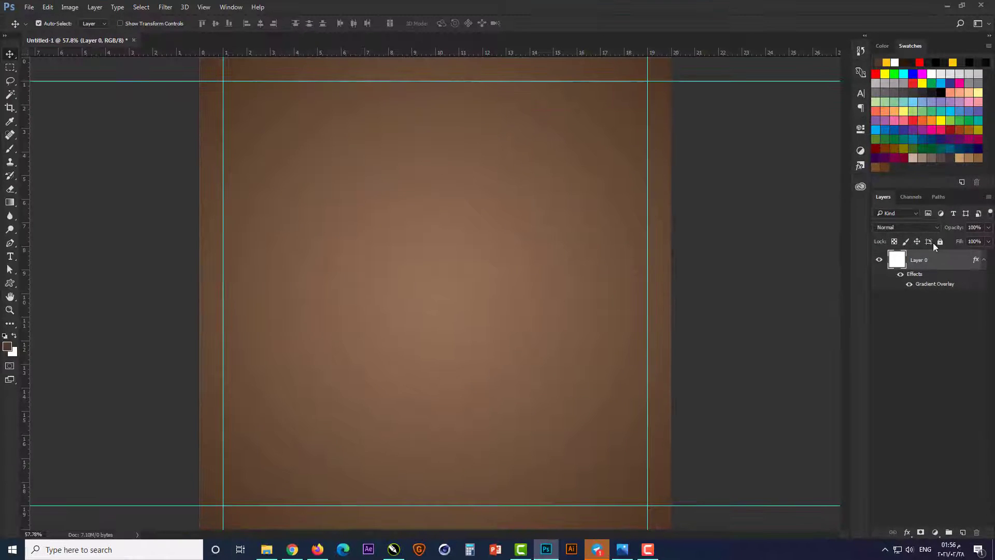
pyautogui.click(739, 325)
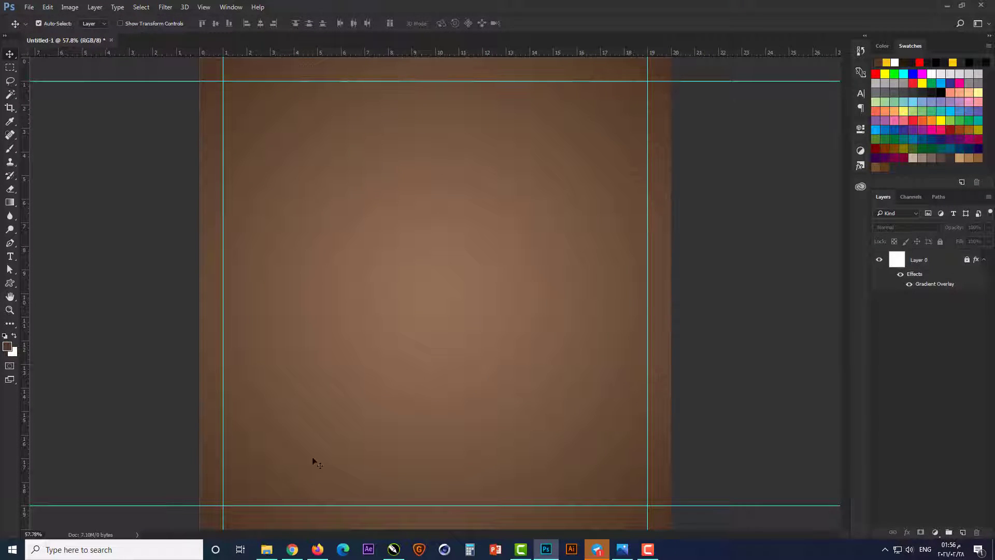
# Step: Open the clock image BvDU1aFgqz-gigapixel-scale-4_00x.jpg as a separate document and unlock its background layer
pyautogui.click(267, 550)
pyautogui.moveTo(318, 160); pyautogui.dragTo(529, 4)
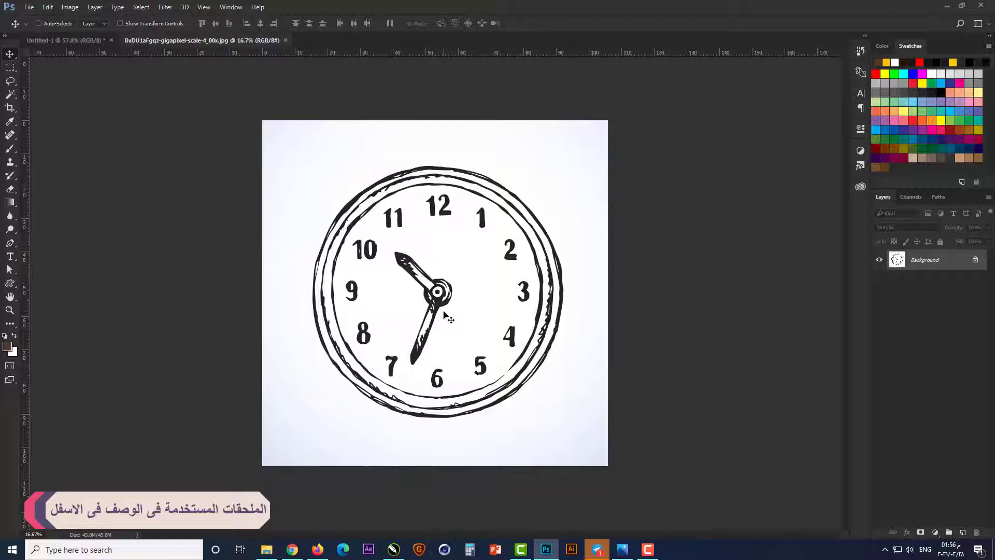
pyautogui.scroll(2, 444, 312)
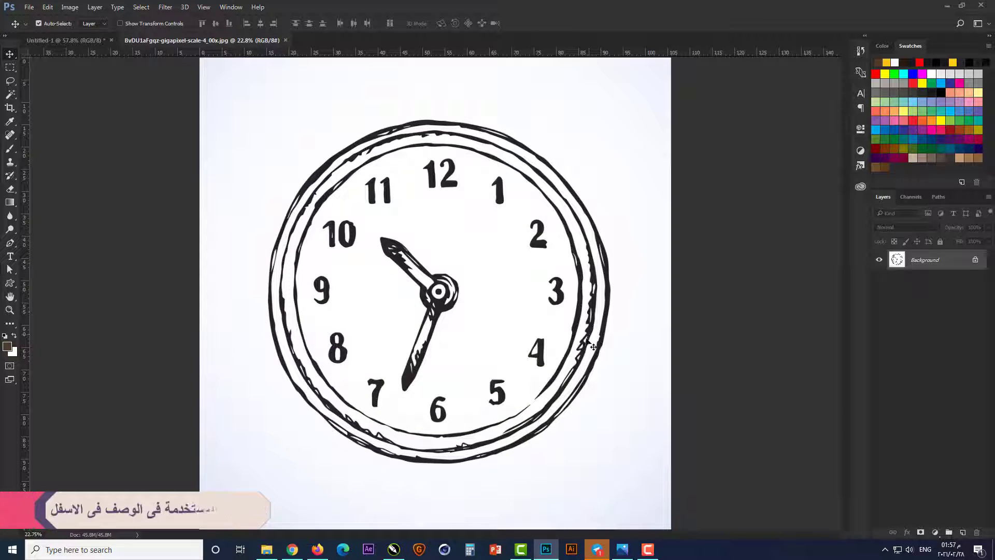
pyautogui.click(975, 259)
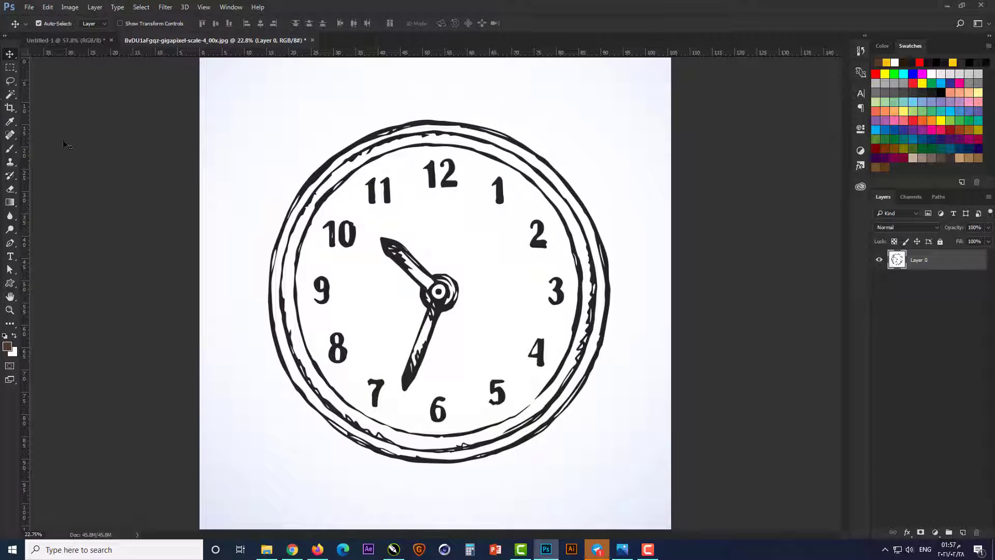
# Step: Delete the background around the clock and the white of its rings and dial using the Magic Wand
pyautogui.click(10, 94)
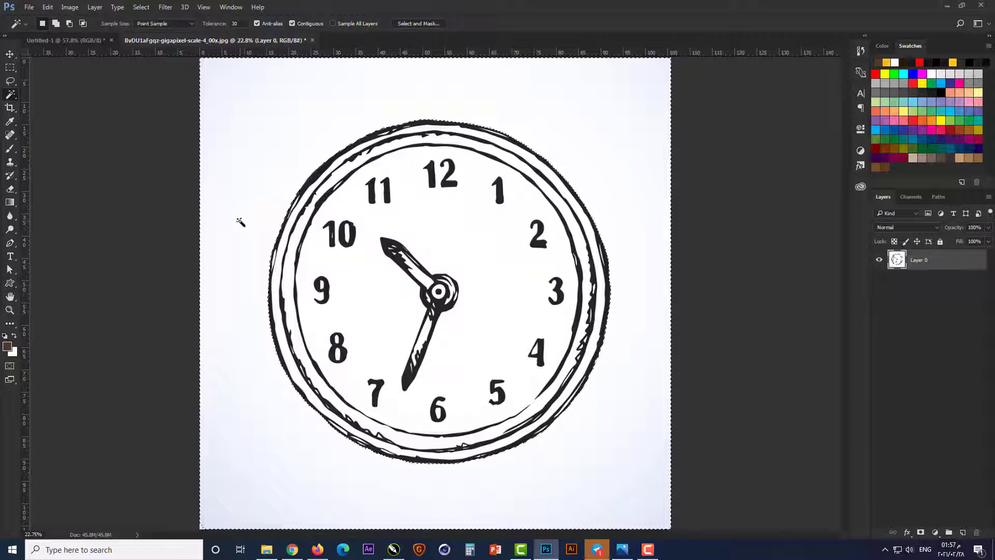
pyautogui.press('Delete')
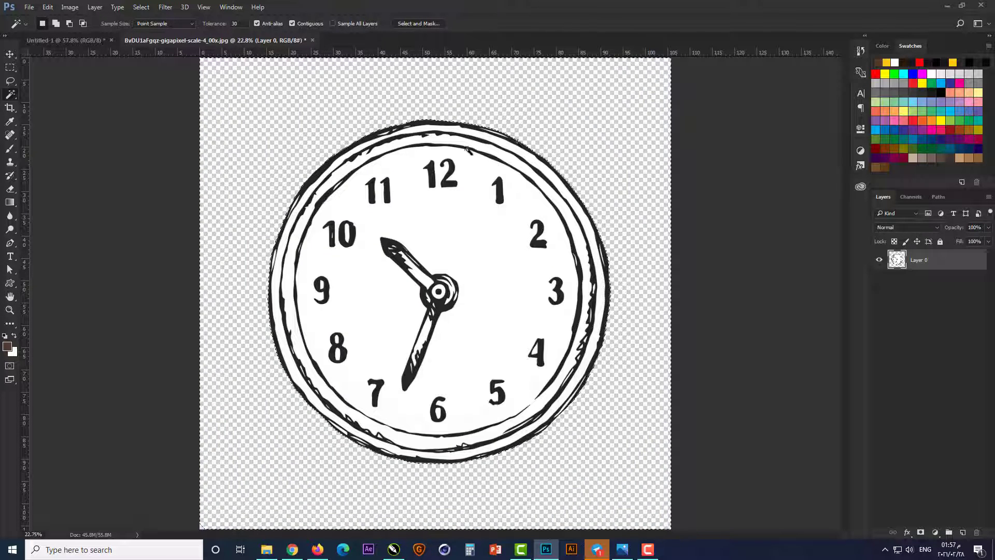
pyautogui.click(517, 150)
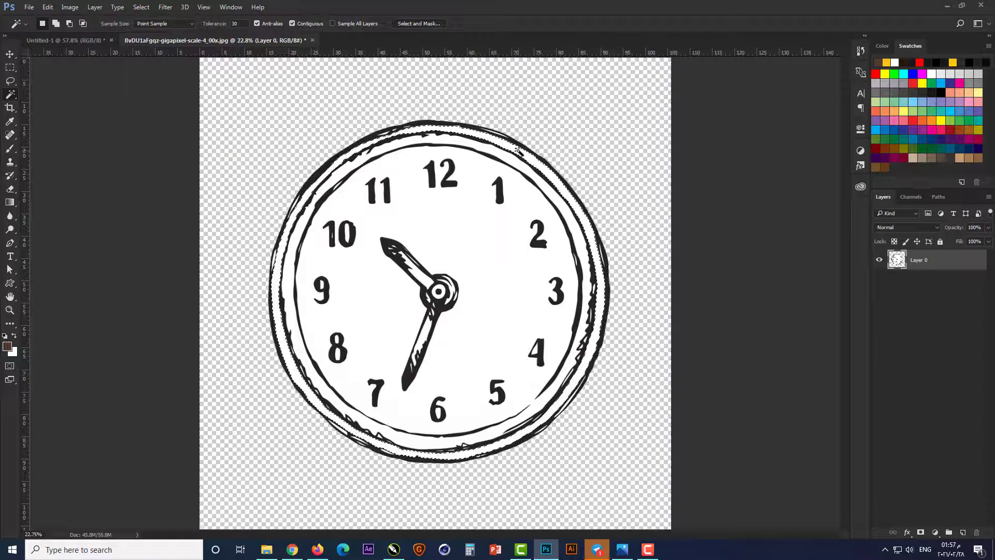
pyautogui.click(510, 159)
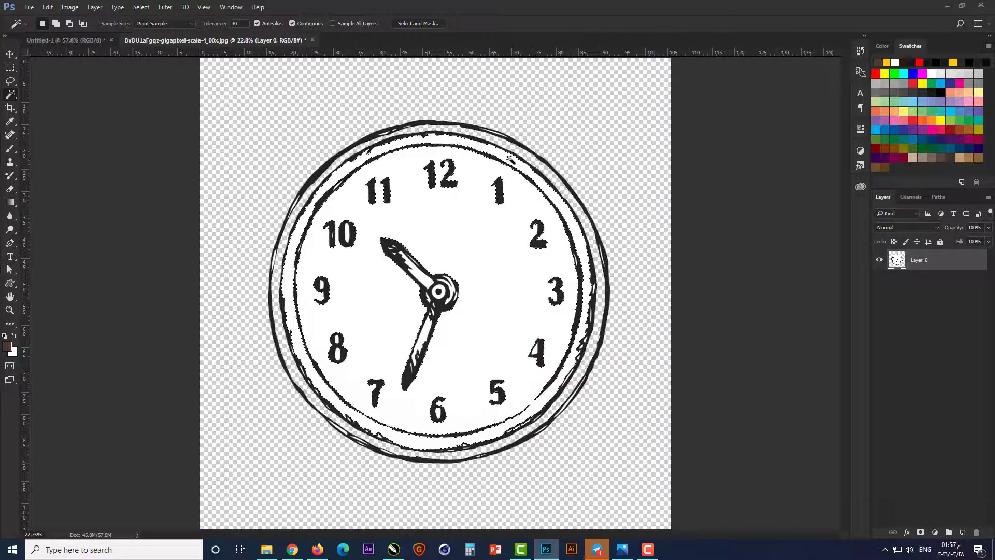
pyautogui.press('Delete')
# Step: Delete the white areas inside the clock's centre hub and the adjoining part of the minute hand
pyautogui.click(439, 288)
pyautogui.scroll(5, 440, 288)
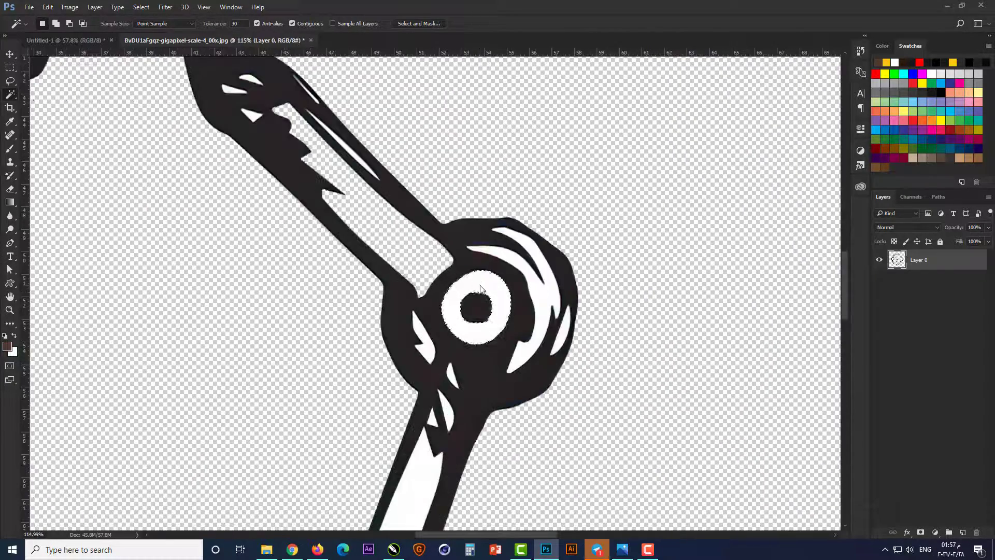
pyautogui.press('Delete')
pyautogui.click(540, 331)
pyautogui.press('Delete')
pyautogui.click(432, 418)
pyautogui.press('Delete')
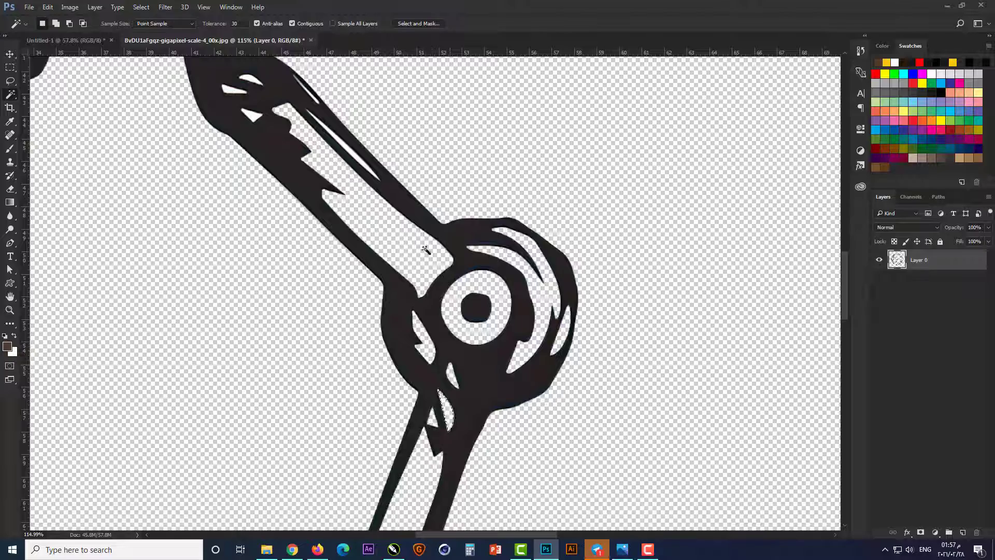
# Step: Delete the white slivers inside the hour hand and the white inside the numerals 8 and 9
pyautogui.scroll(2, 425, 250)
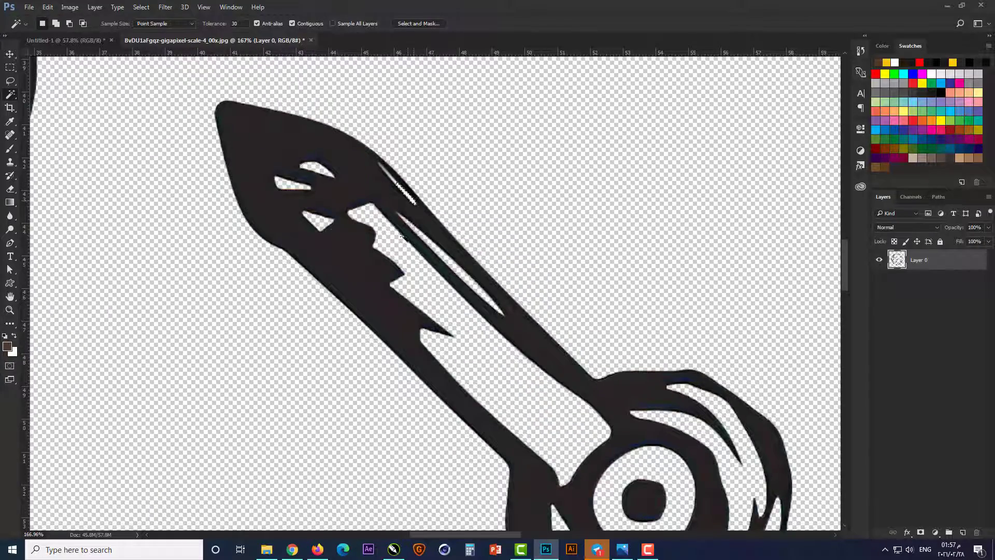
pyautogui.scroll(-8, 404, 238)
pyautogui.scroll(5, 324, 404)
pyautogui.click(315, 343)
pyautogui.press('Delete')
pyautogui.click(311, 279)
pyautogui.press('Delete')
# Step: Delete the white areas enclosed by the numerals 10, 4 and 6
pyautogui.scroll(-5, 309, 275)
pyautogui.scroll(5, 283, 174)
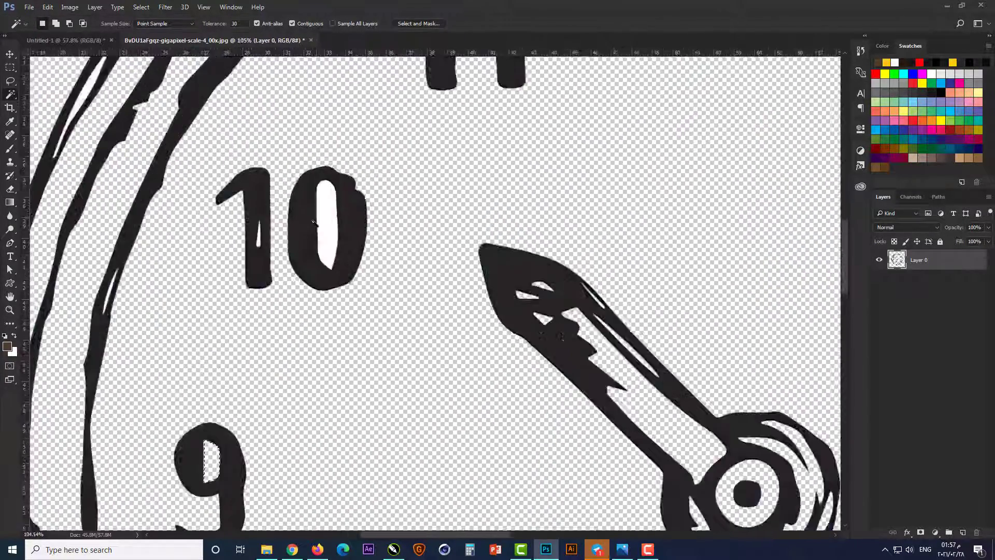
pyautogui.click(326, 224)
pyautogui.press('Delete')
pyautogui.scroll(-8, 332, 228)
pyautogui.scroll(5, 664, 342)
pyautogui.click(657, 326)
pyautogui.press('Delete')
pyautogui.scroll(-5, 657, 328)
pyautogui.scroll(5, 438, 402)
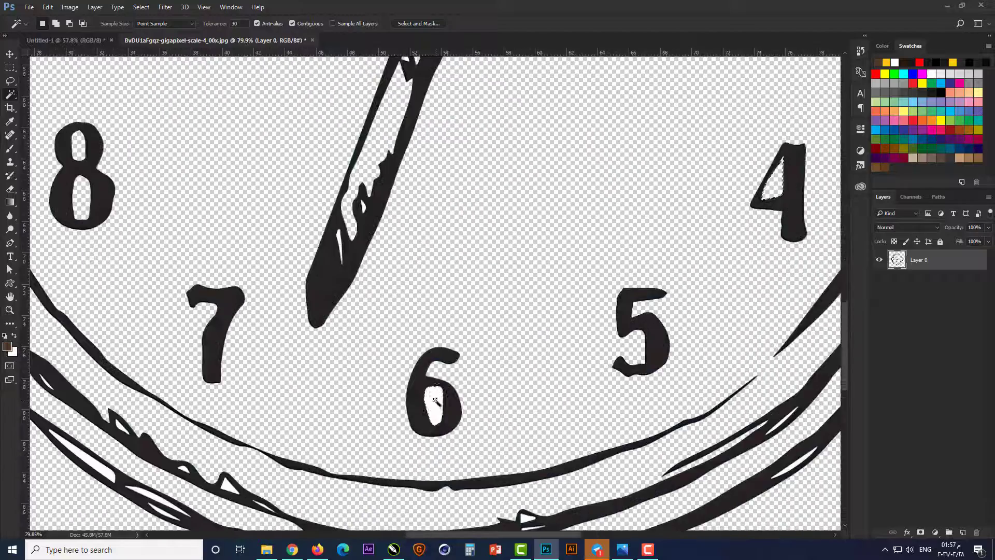
pyautogui.click(435, 400)
pyautogui.press('Delete')
# Step: Delete the white slivers in the clock's rim lines below the numeral 6
pyautogui.scroll(-5, 466, 435)
pyautogui.scroll(5, 504, 468)
pyautogui.click(469, 305)
pyautogui.press('Delete')
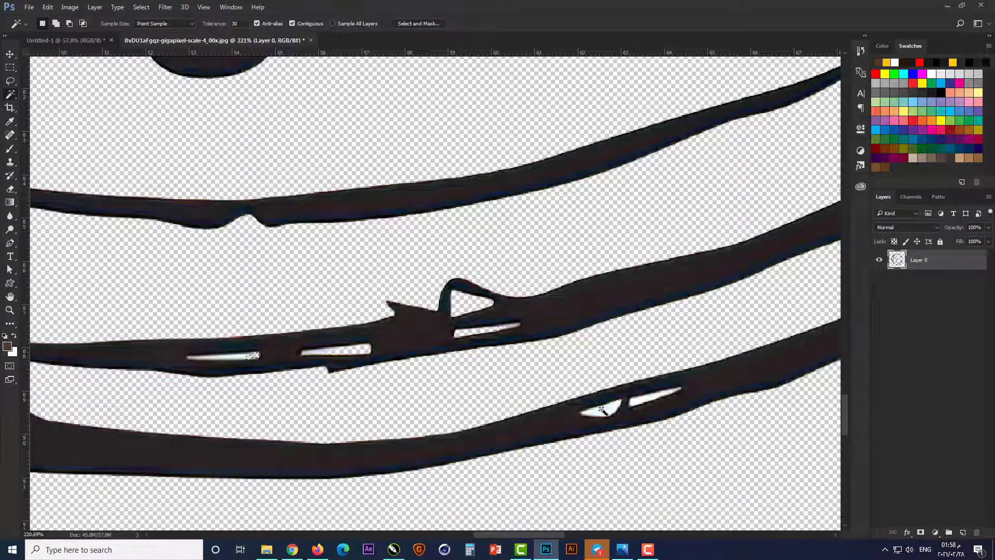
# Step: Delete the white gaps in the jagged rim line beside the numerals 3 and 4
pyautogui.scroll(-5, 378, 468)
pyautogui.scroll(5, 669, 174)
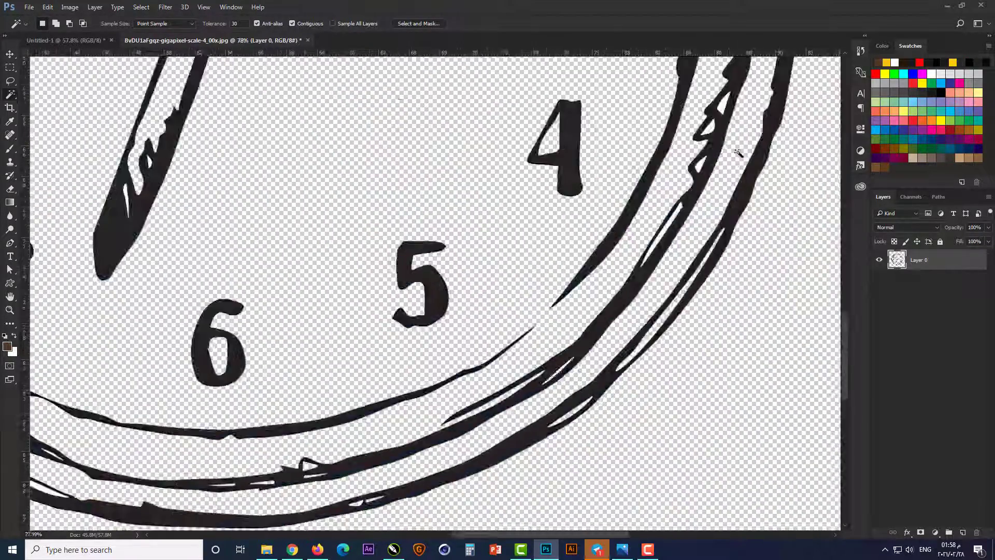
pyautogui.click(668, 173)
pyautogui.press('Delete')
pyautogui.scroll(-5, 666, 179)
pyautogui.scroll(4, 627, 218)
pyautogui.click(581, 329)
pyautogui.press('Delete')
pyautogui.click(611, 194)
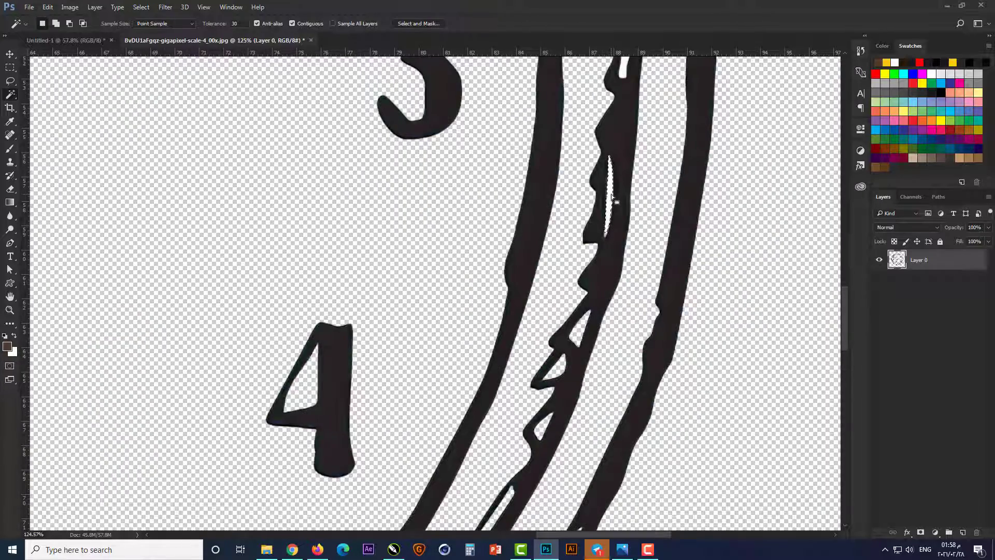
pyautogui.press('Delete')
pyautogui.press('Delete')
pyautogui.click(581, 316)
pyautogui.press('Delete')
# Step: Delete the white slivers in the clock's rim lines from the numeral 12 round to the 10
pyautogui.moveTo(623, 132); pyautogui.dragTo(808, 498)
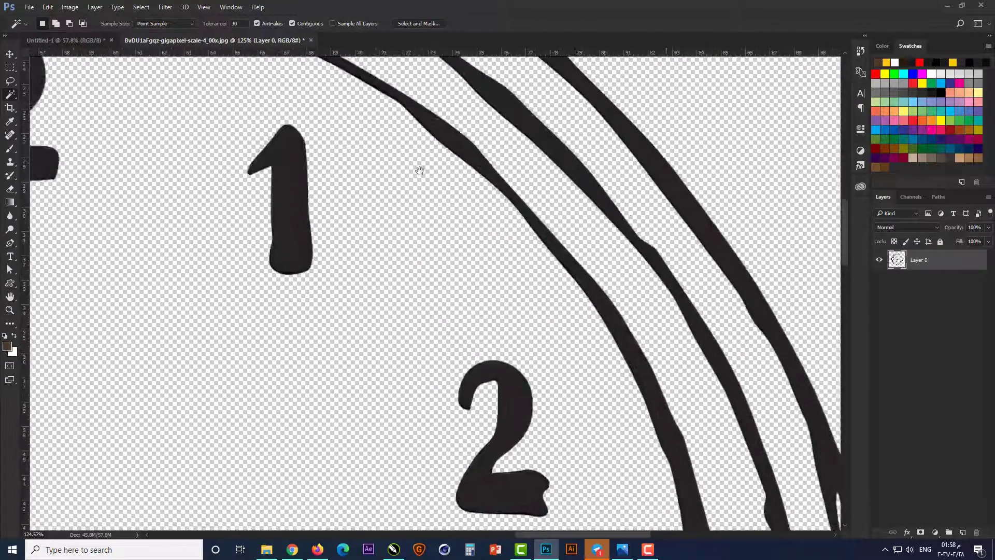
pyautogui.moveTo(419, 170); pyautogui.dragTo(759, 475)
pyautogui.moveTo(311, 200); pyautogui.dragTo(721, 185)
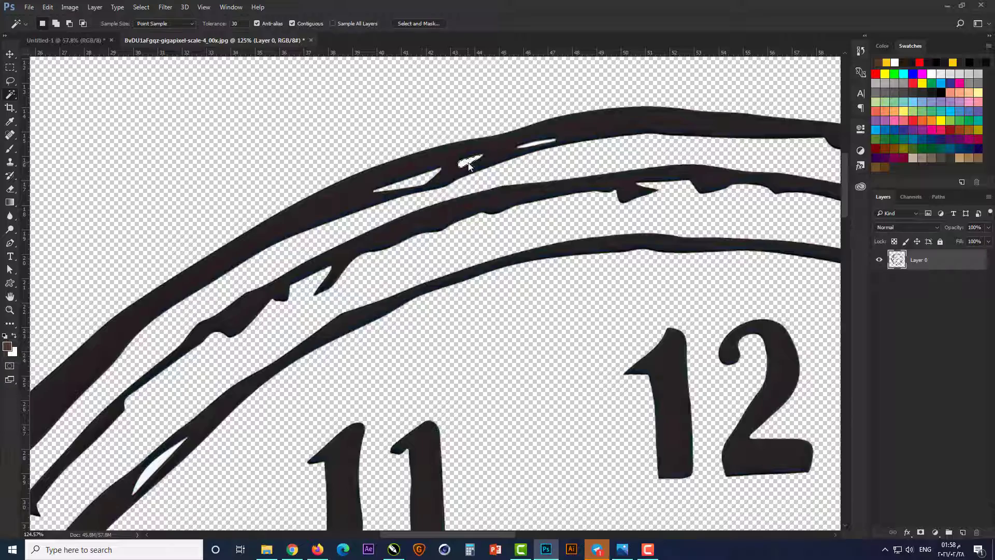
pyautogui.press('Delete')
pyautogui.moveTo(265, 327); pyautogui.dragTo(353, 210)
pyautogui.click(413, 232)
pyautogui.press('Delete')
pyautogui.click(241, 206)
pyautogui.press('Delete')
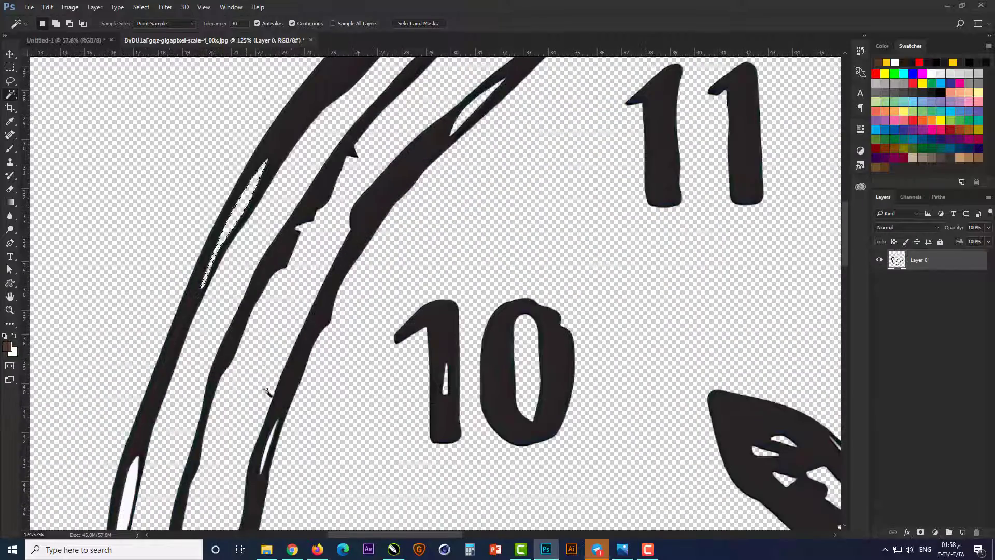
# Step: Delete the white slivers in the clock's rim lines from the numeral 10 down past the 8 and 7
pyautogui.moveTo(267, 453); pyautogui.dragTo(293, 227)
pyautogui.press('Delete')
pyautogui.click(153, 270)
pyautogui.press('Delete')
pyautogui.moveTo(304, 415); pyautogui.dragTo(291, 107)
pyautogui.moveTo(259, 512); pyautogui.dragTo(229, 229)
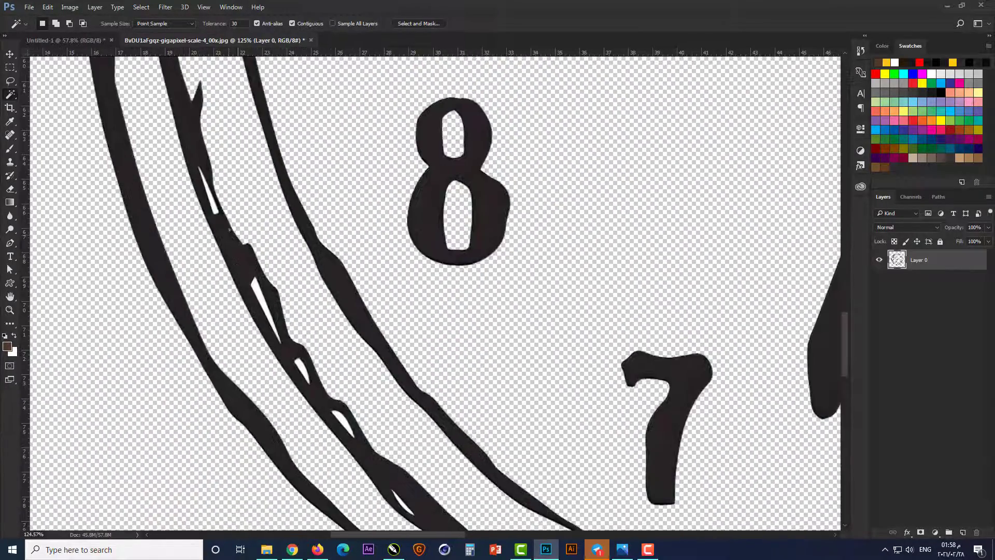
pyautogui.moveTo(404, 505); pyautogui.dragTo(199, 238)
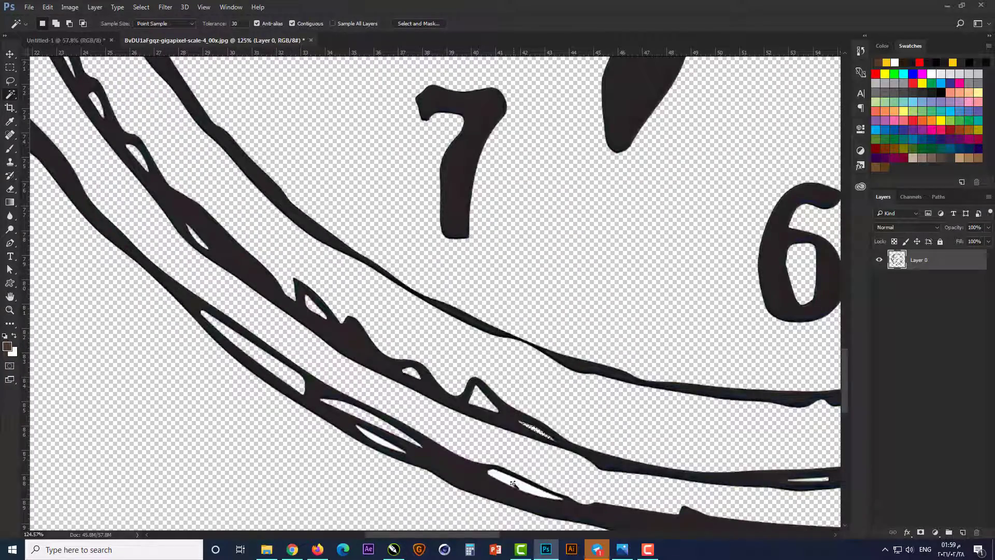
# Step: Copy the cut-out clock into the Untitled-1 document with the brown gradient background
pyautogui.hotkey('ctrl', '0')
pyautogui.press('v')
pyautogui.moveTo(474, 317); pyautogui.dragTo(485, 338)
# Step: Scale the pasted clock down to about 32% and place it inside the brown square canvas
pyautogui.hotkey('ctrl', 't')
pyautogui.hotkey('ctrl', '0')
pyautogui.moveTo(600, 105); pyautogui.dragTo(431, 231)
pyautogui.moveTo(406, 310); pyautogui.dragTo(456, 309)
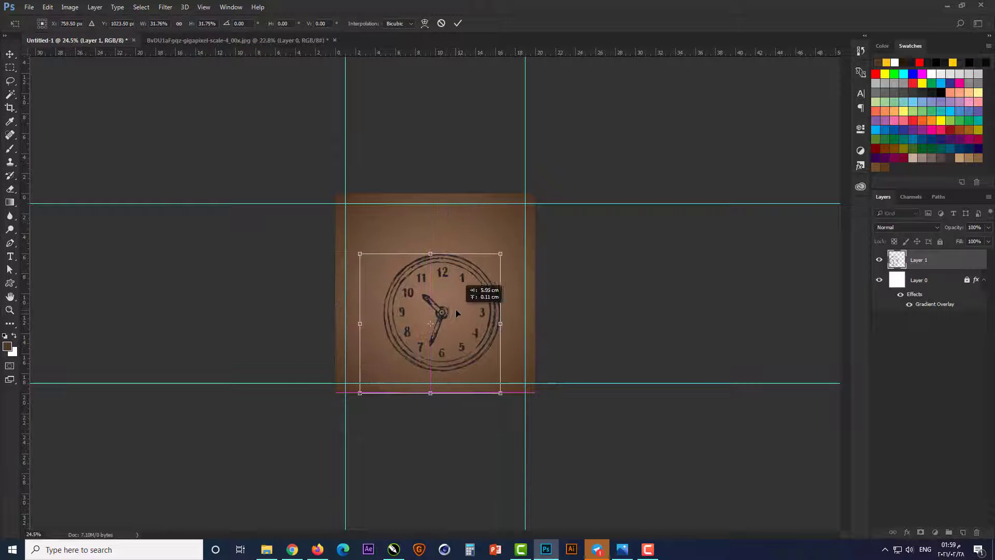
pyautogui.press('Return')
# Step: Move the clock lower and centre it horizontally between the vertical guides
pyautogui.hotkey('ctrl', '0')
pyautogui.moveTo(253, 524); pyautogui.dragTo(260, 455)
pyautogui.press('m')
pyautogui.moveTo(236, 437); pyautogui.dragTo(261, 458)
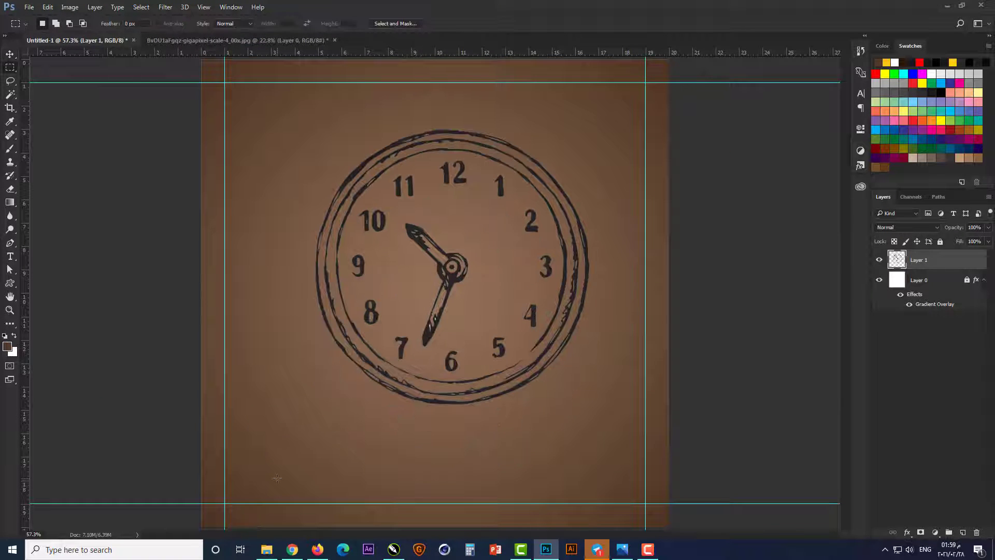
pyautogui.press('v')
pyautogui.moveTo(459, 318); pyautogui.dragTo(437, 367)
pyautogui.hotkey('ctrl', 't')
pyautogui.press('Return')
# Step: Apply a Color Overlay to the clock layer in white, with C, M, Y and K all at 0%
pyautogui.scroll(4, 451, 380)
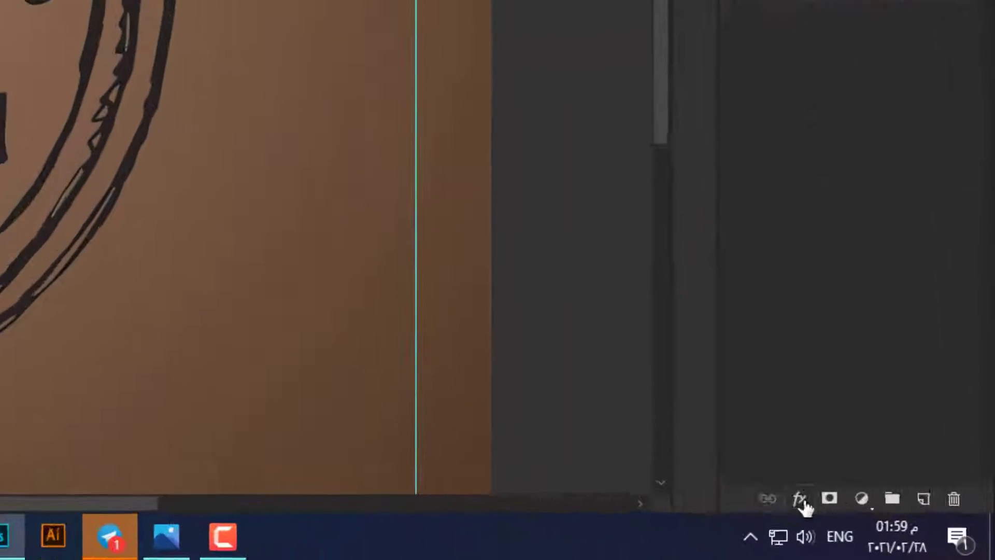
pyautogui.click(907, 532)
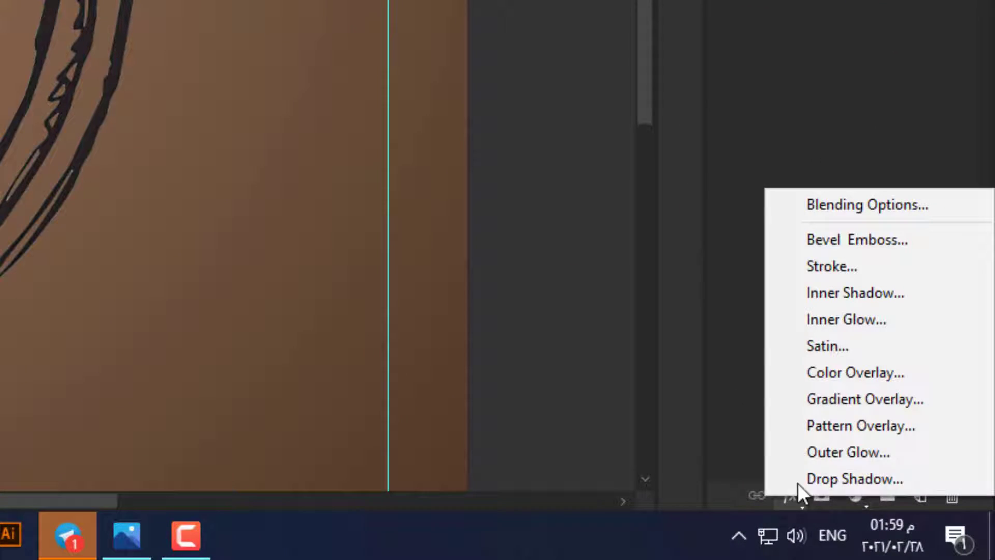
pyautogui.click(835, 373)
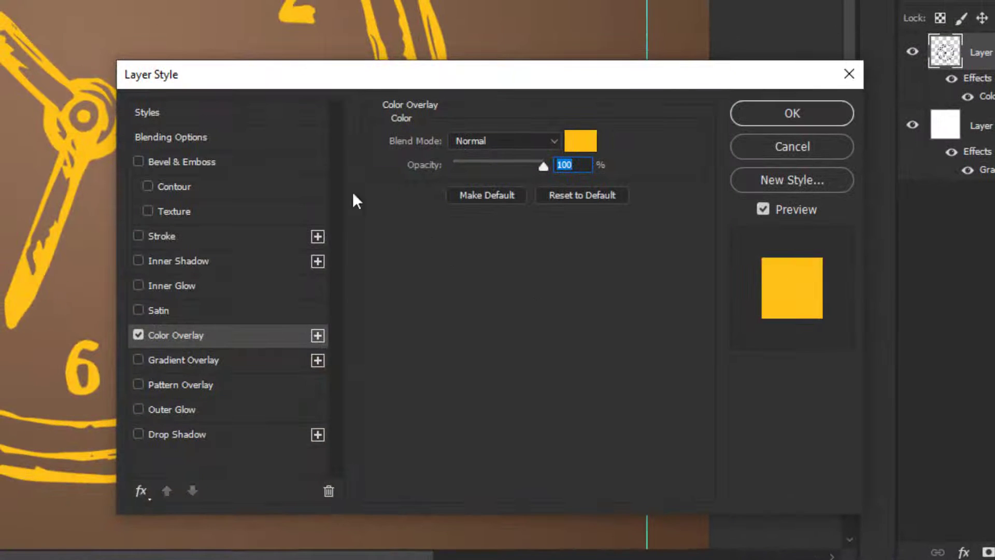
pyautogui.click(588, 147)
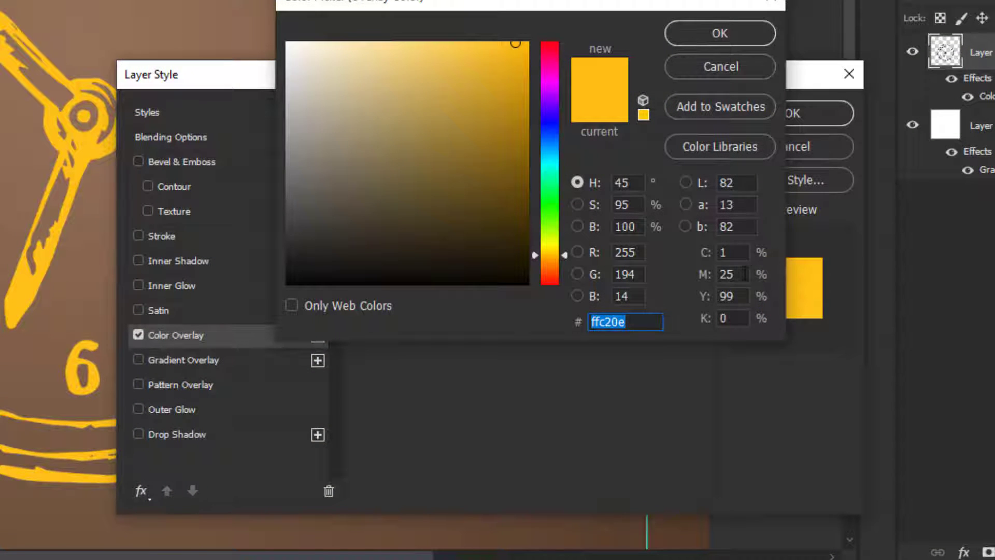
pyautogui.write('0')
pyautogui.press('Tab')
pyautogui.write('0')
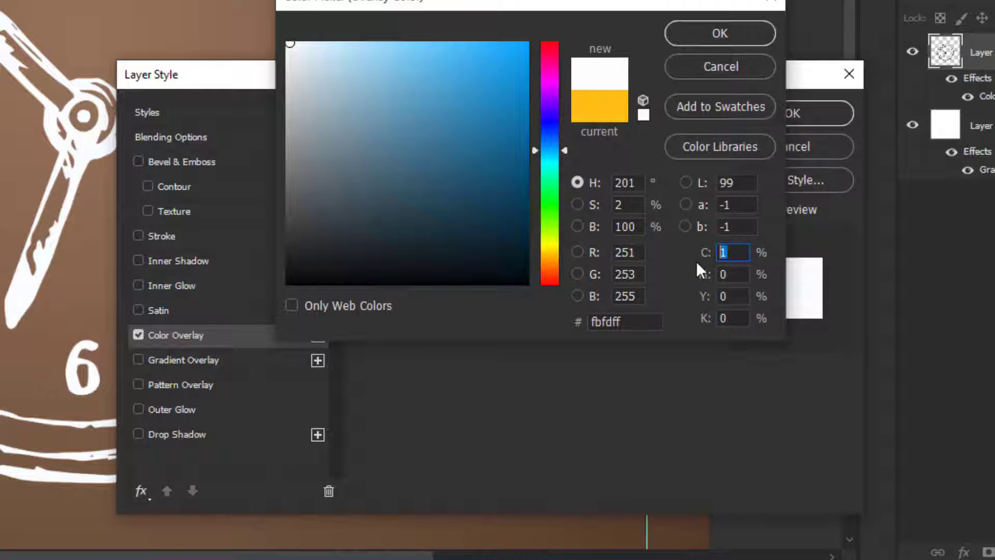
pyautogui.write('0')
pyautogui.press('Return')
pyautogui.press('Return')
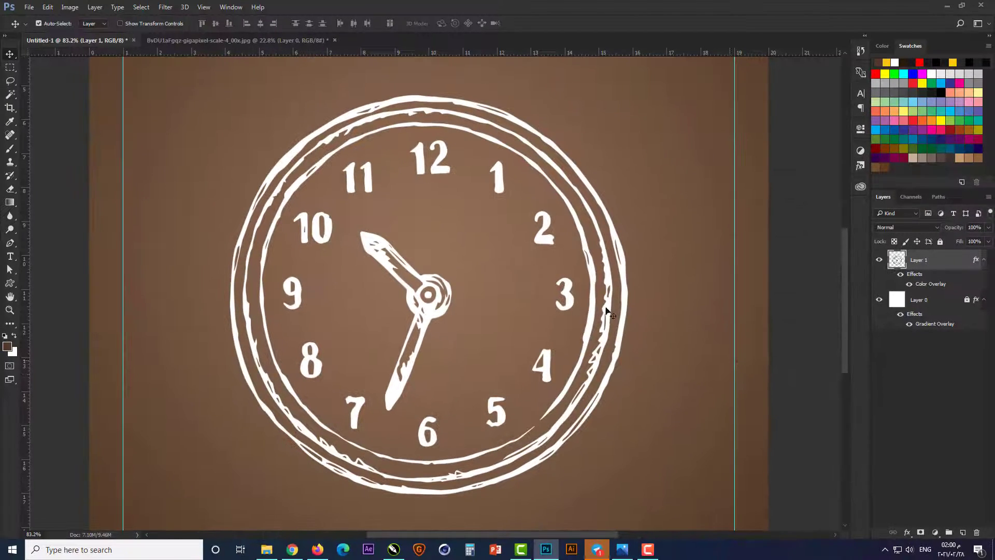
# Step: Select the clock numerals 12, 1, 2, 3, 4, 11, 10, 9, 8 and 7 with separate rectangular marquees
pyautogui.click(12, 68)
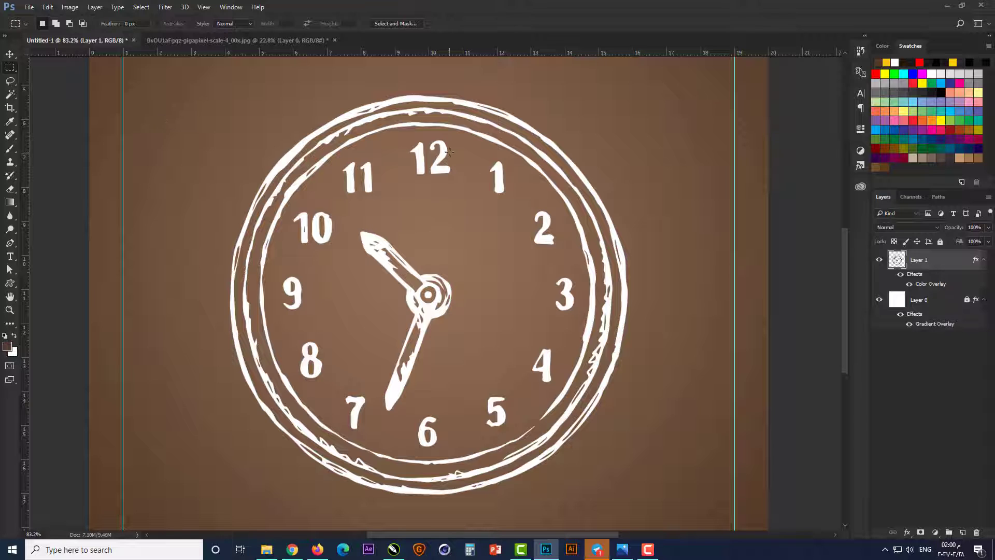
pyautogui.scroll(3, 449, 151)
pyautogui.moveTo(434, 167); pyautogui.dragTo(456, 130)
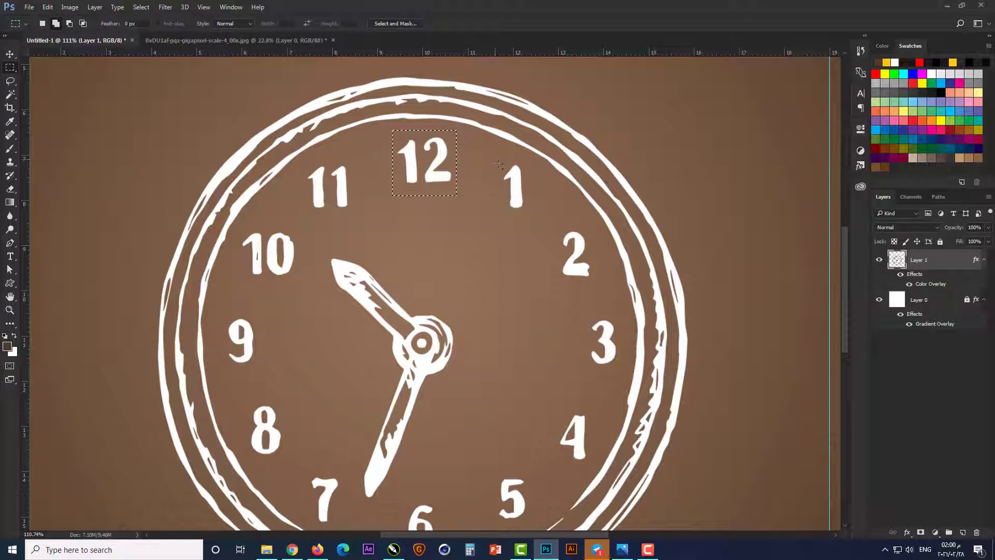
pyautogui.moveTo(495, 160); pyautogui.dragTo(620, 376)
pyautogui.moveTo(550, 408); pyautogui.dragTo(593, 463)
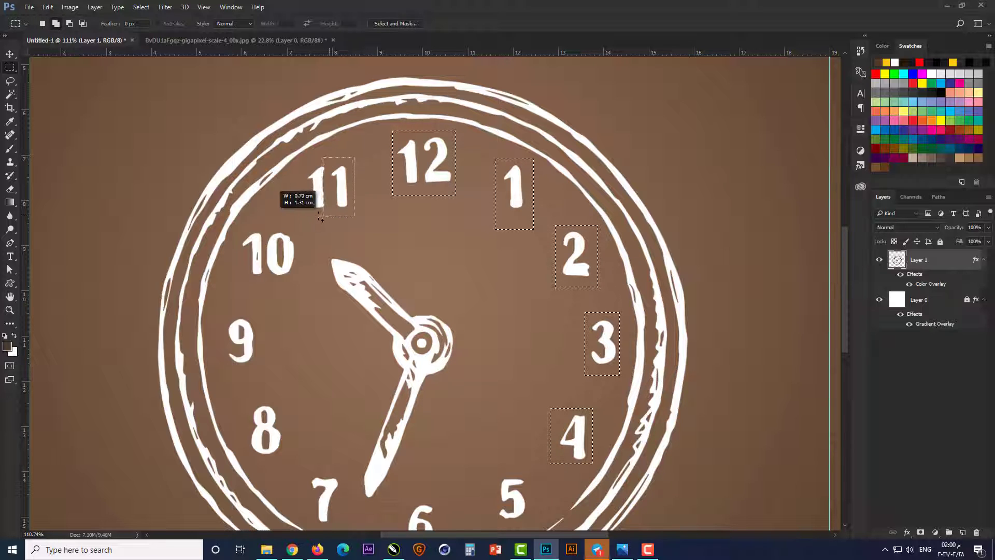
pyautogui.moveTo(299, 227); pyautogui.dragTo(224, 369)
pyautogui.moveTo(288, 401); pyautogui.dragTo(246, 463)
pyautogui.moveTo(343, 473); pyautogui.dragTo(308, 526)
# Step: Add the numerals 6 and 5 to the selection and cut all the numerals onto their own layer
pyautogui.scroll(-2, 440, 265)
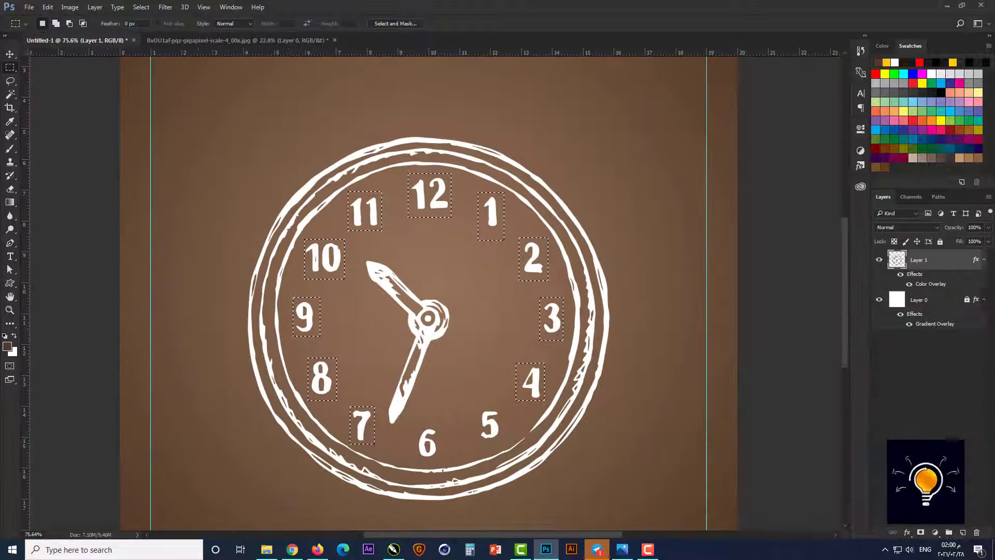
pyautogui.scroll(3, 440, 513)
pyautogui.moveTo(391, 383); pyautogui.dragTo(441, 458)
pyautogui.moveTo(513, 348); pyautogui.dragTo(558, 416)
pyautogui.rightClick(543, 388)
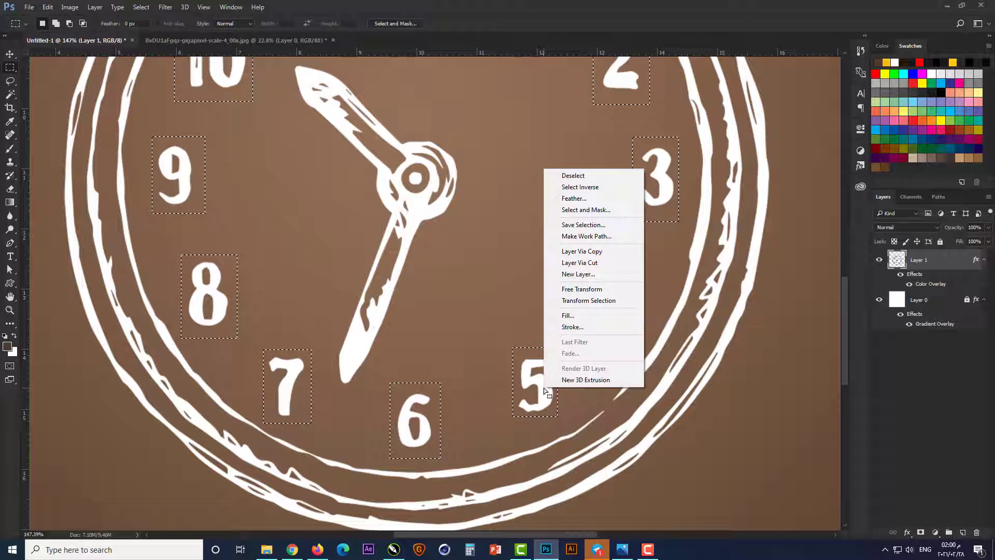
pyautogui.click(590, 261)
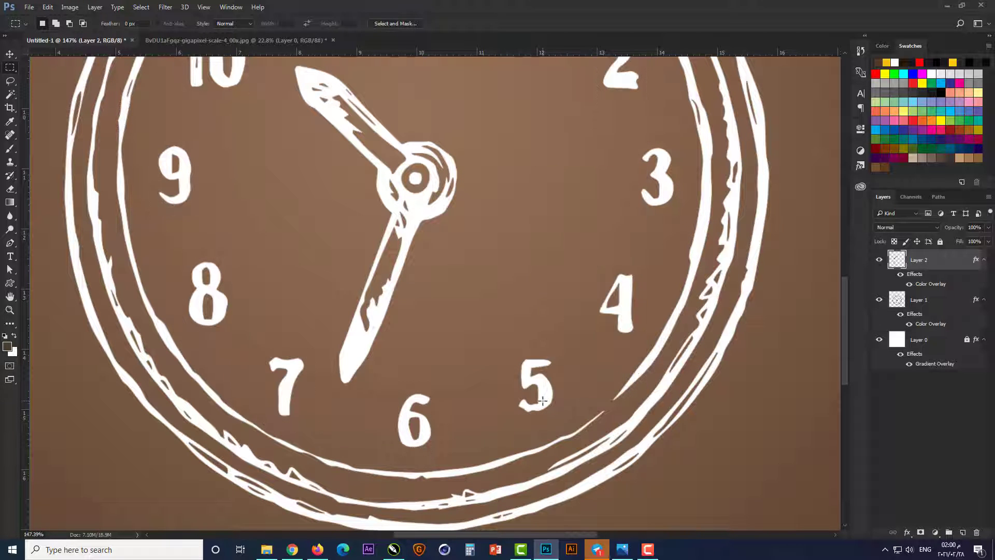
# Step: Change the numerals' Color Overlay to yellow with M 25% and Y 100%, leaving C and K at 0%
pyautogui.hotkey('ctrl', '0')
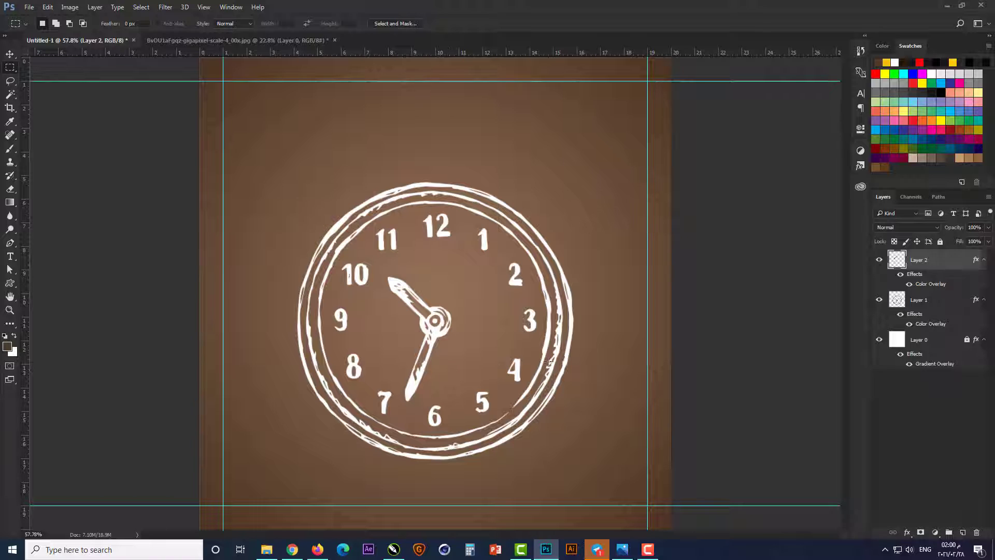
pyautogui.press('v')
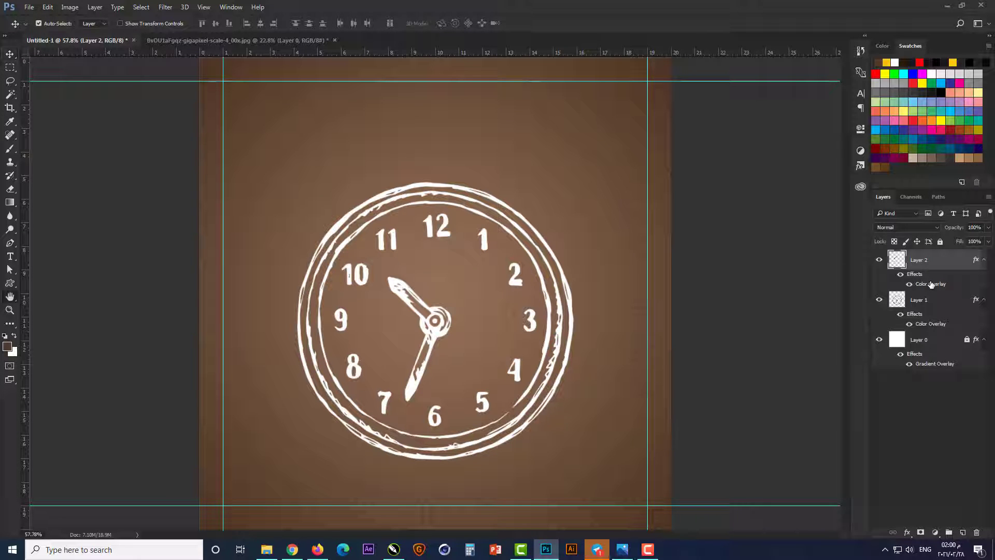
pyautogui.doubleClick(931, 284)
pyautogui.click(697, 309)
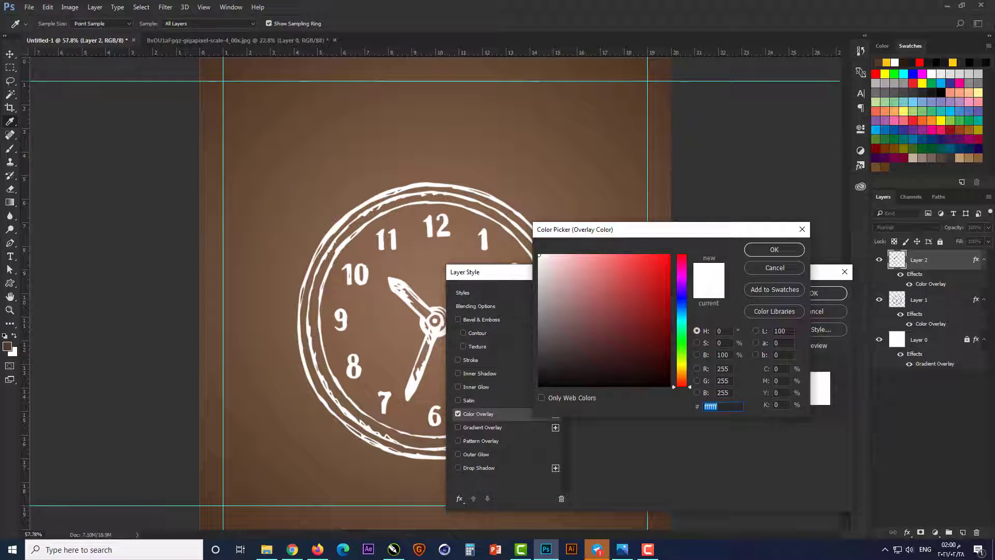
pyautogui.write('25')
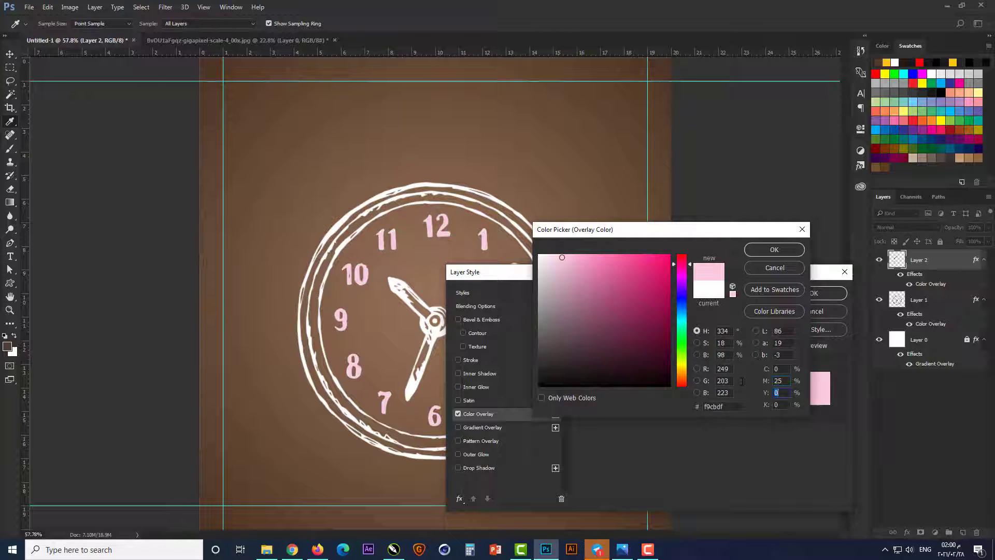
pyautogui.write('100')
pyautogui.press('Return')
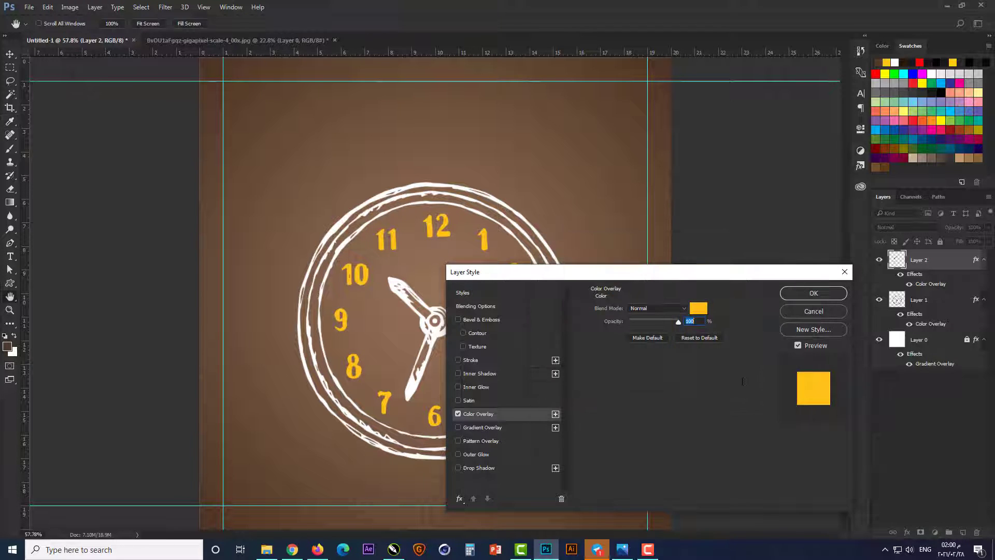
pyautogui.press('Return')
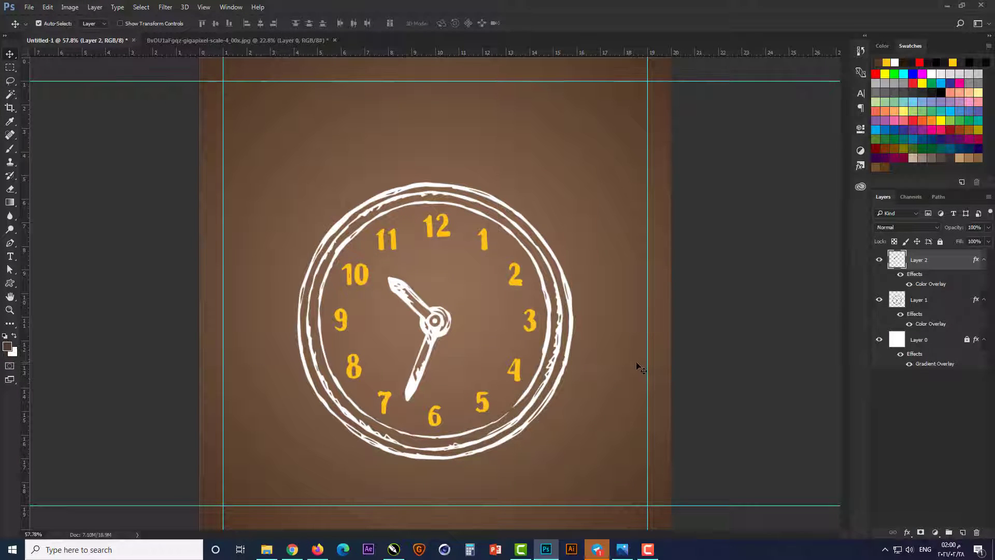
pyautogui.click(707, 362)
# Step: Convert the numerals layer and the clock layer together into one Smart Object
pyautogui.scroll(2, 459, 348)
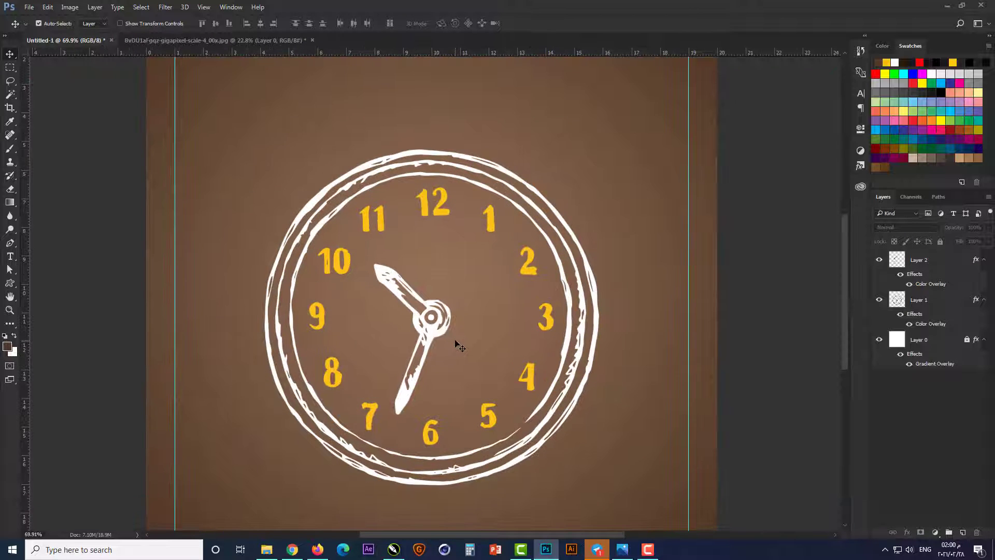
pyautogui.click(938, 262)
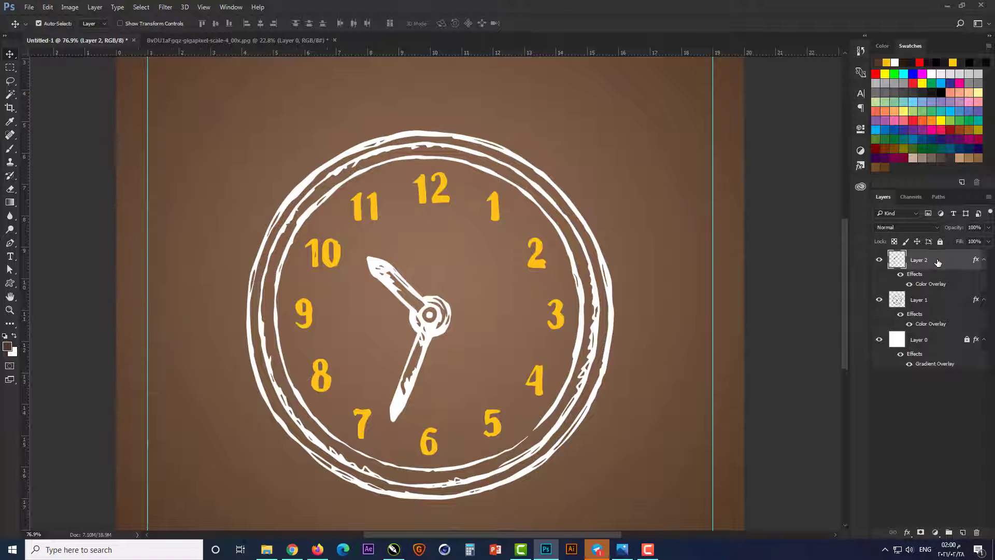
pyautogui.keyDown('ctrl'); pyautogui.click(930, 301); pyautogui.keyUp('ctrl')
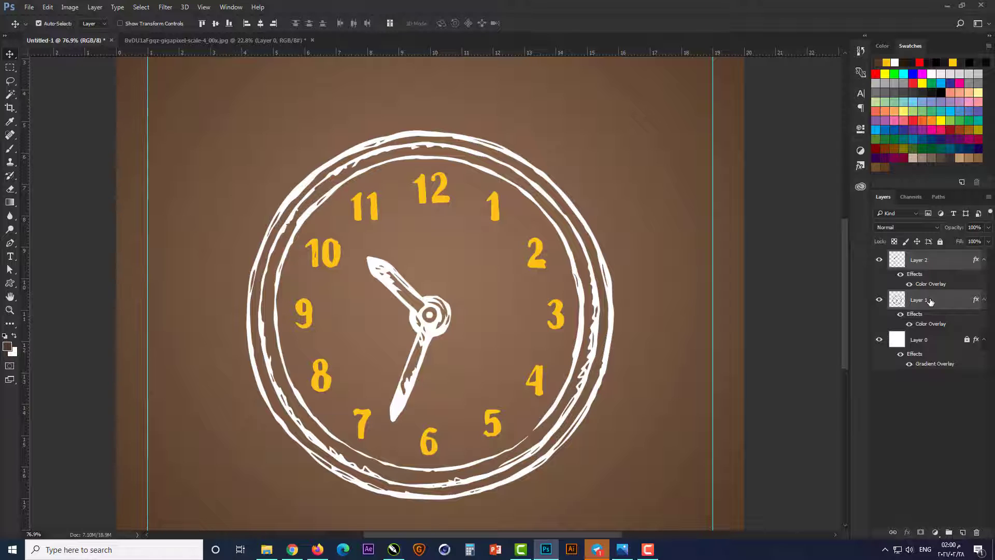
pyautogui.rightClick(946, 265)
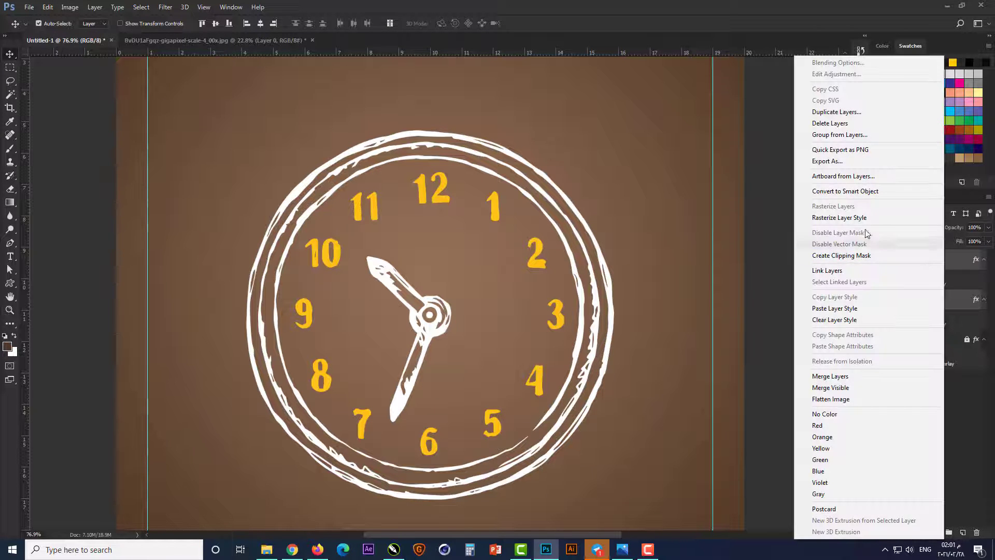
pyautogui.click(869, 194)
pyautogui.click(803, 324)
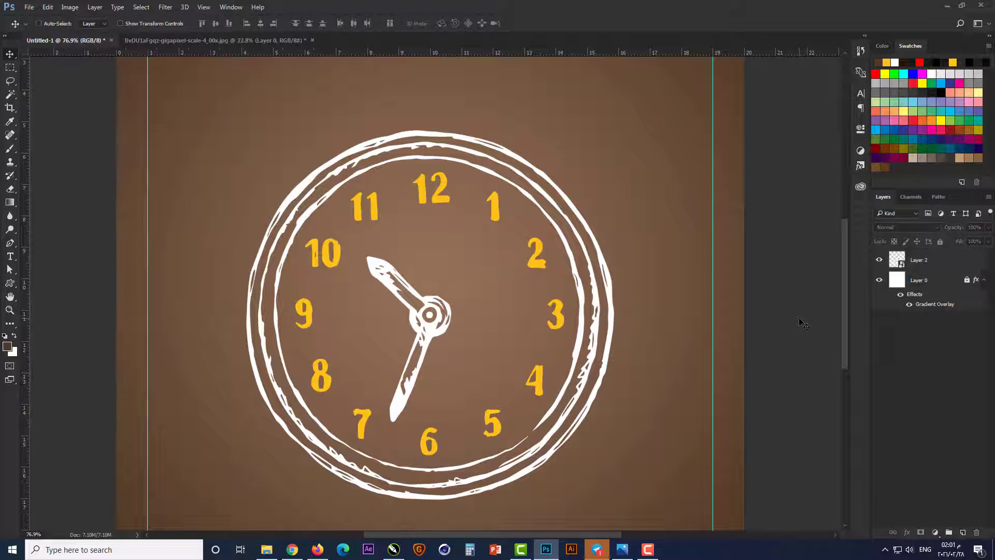
# Step: Place the black coffee cup image from the project folder into the post, shrink it and move it onto the numeral 12
pyautogui.hotkey('ctrl', '0')
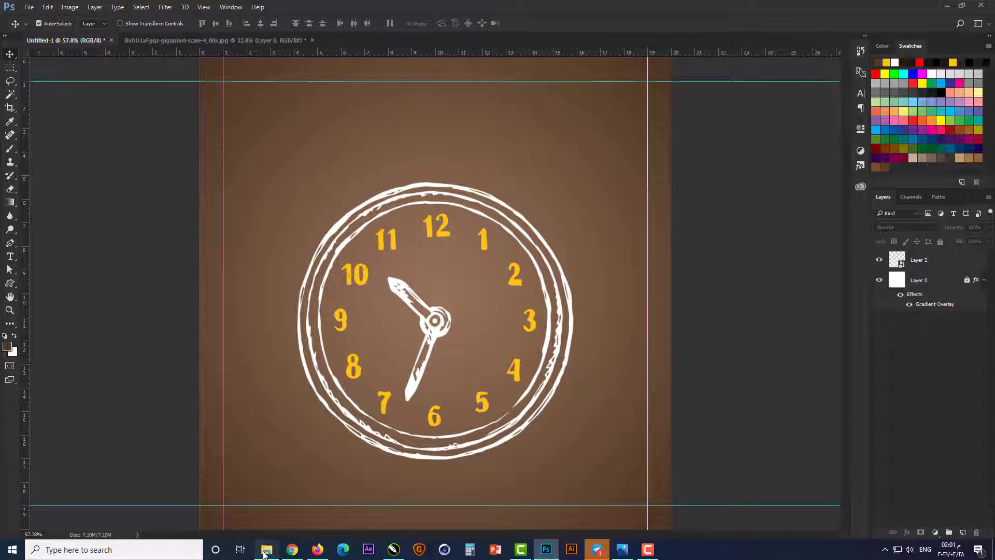
pyautogui.click(266, 549)
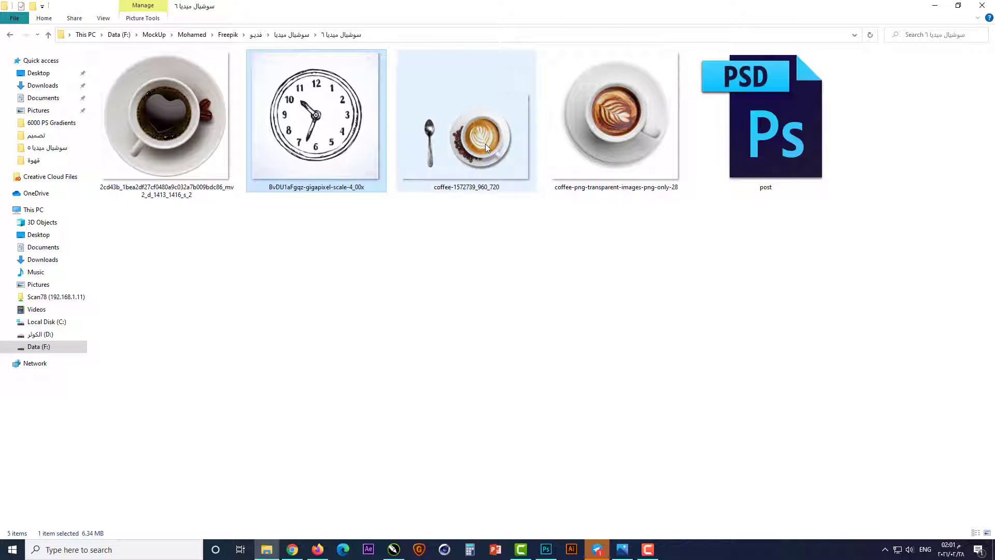
pyautogui.moveTo(167, 134); pyautogui.dragTo(471, 338)
pyautogui.moveTo(609, 120); pyautogui.dragTo(501, 228)
pyautogui.moveTo(437, 244); pyautogui.dragTo(437, 168)
# Step: Scale the black coffee cup to about 7.57% and nudge it so it covers the numeral 12
pyautogui.scroll(5, 436, 165)
pyautogui.moveTo(594, 155); pyautogui.dragTo(555, 175)
pyautogui.press('Right')
pyautogui.press('Right')
pyautogui.press('Right')
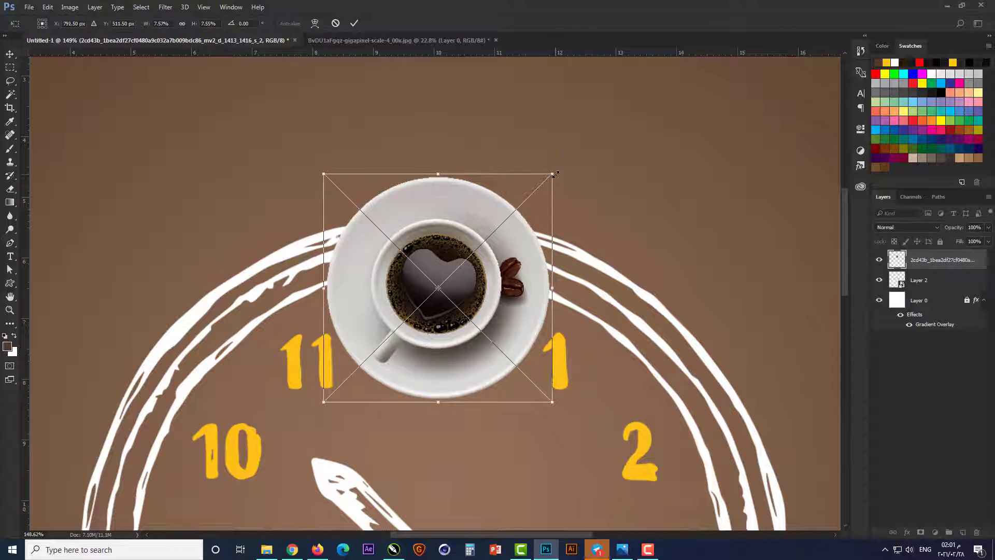
pyautogui.press('Up')
pyautogui.press('Return')
# Step: Place coffee-png-transparent-images-png-only-28 over the black coffee cup and scale it to 24.09% so both saucers match in size
pyautogui.scroll(-3, 477, 157)
pyautogui.click(265, 549)
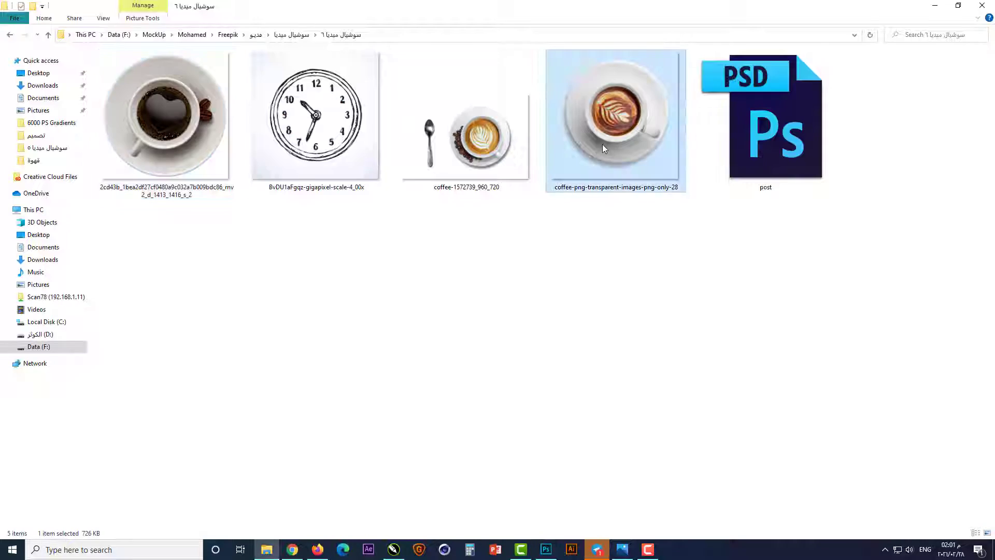
pyautogui.moveTo(613, 93); pyautogui.dragTo(512, 345)
pyautogui.scroll(-3, 512, 344)
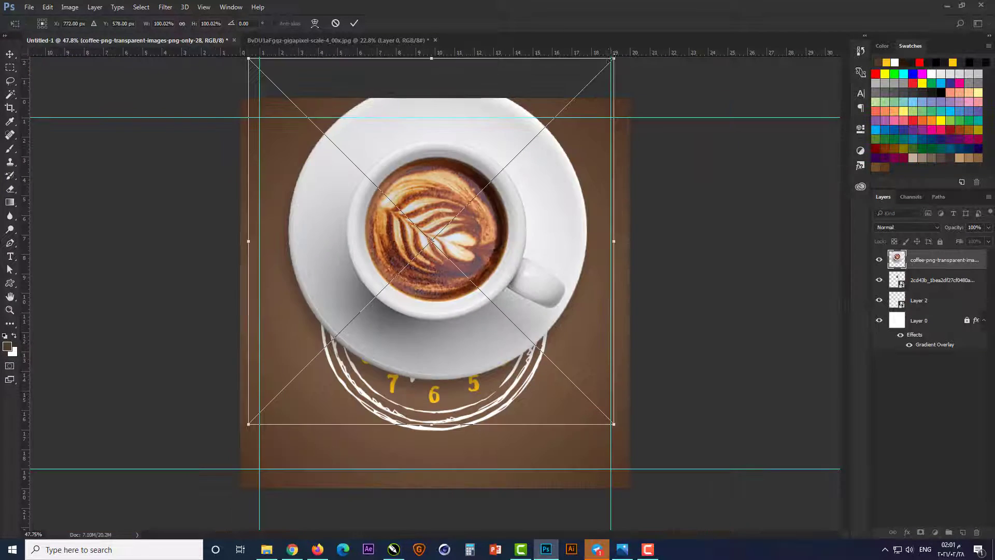
pyautogui.moveTo(613, 60); pyautogui.dragTo(469, 201)
pyautogui.scroll(15, 441, 213)
pyautogui.moveTo(416, 287); pyautogui.dragTo(424, 231)
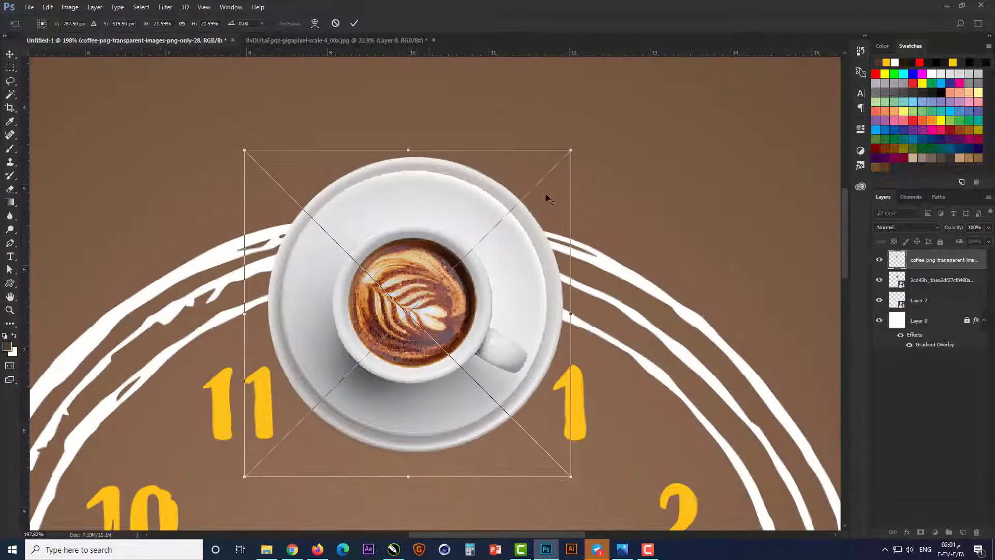
pyautogui.moveTo(570, 151); pyautogui.dragTo(594, 135)
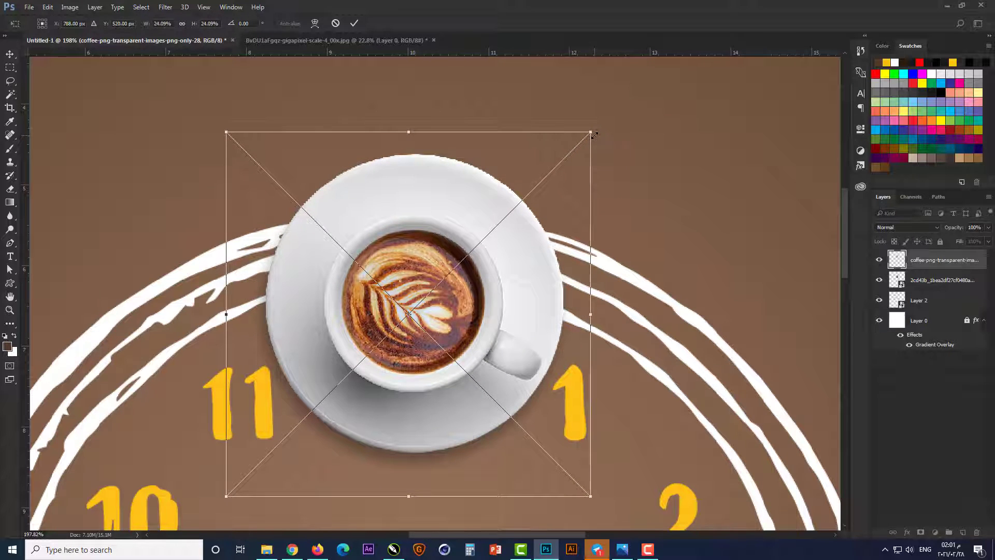
pyautogui.press('Return')
# Step: Move the latte art cup onto the numeral 4 and nudge it slightly outward and upward on the clock rim
pyautogui.scroll(-5, 595, 135)
pyautogui.moveTo(430, 203); pyautogui.dragTo(551, 417)
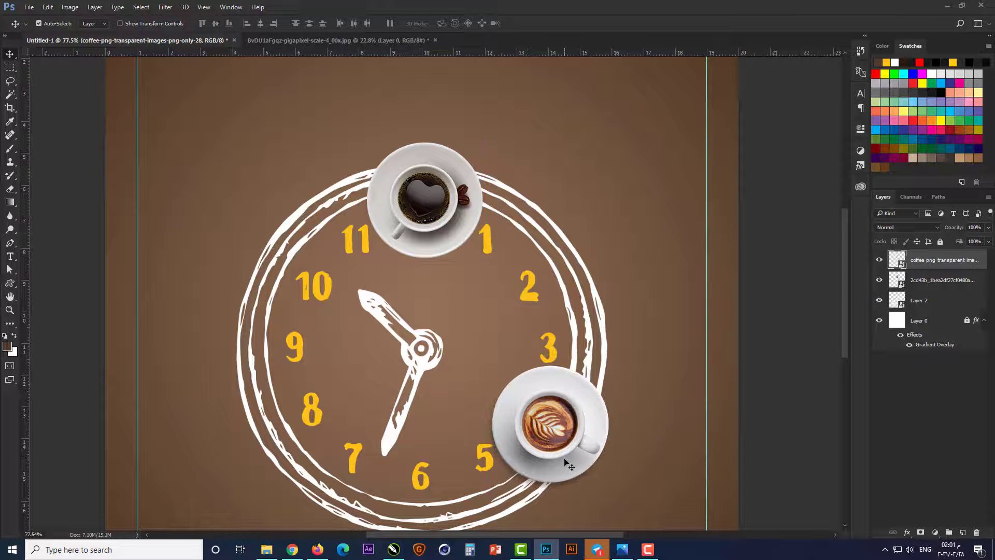
pyautogui.press('Right')
pyautogui.press('Right')
pyautogui.press('Right')
pyautogui.press('Right')
pyautogui.press('Right')
pyautogui.press('Right')
pyautogui.press('Up')
pyautogui.press('Up')
pyautogui.press('Up')
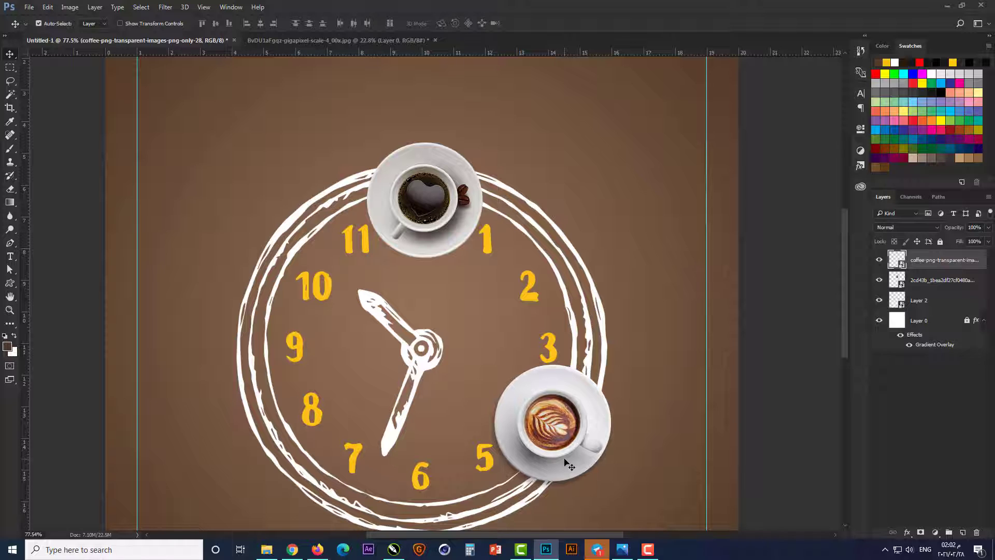
# Step: Place coffee-1572739_960_720 from the project folder over the black coffee cup and scale it to 22.67% so the saucers match
pyautogui.scroll(-1, 564, 467)
pyautogui.click(268, 550)
pyautogui.moveTo(484, 134); pyautogui.dragTo(370, 366)
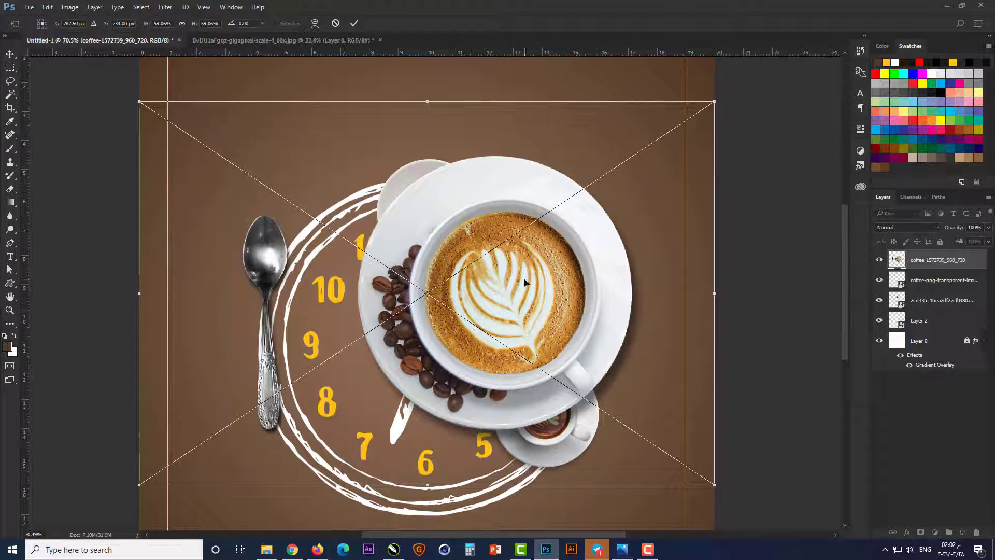
pyautogui.moveTo(524, 283); pyautogui.dragTo(437, 224)
pyautogui.moveTo(626, 427); pyautogui.dragTo(439, 302)
pyautogui.moveTo(371, 234); pyautogui.dragTo(439, 210)
pyautogui.scroll(3, 425, 161)
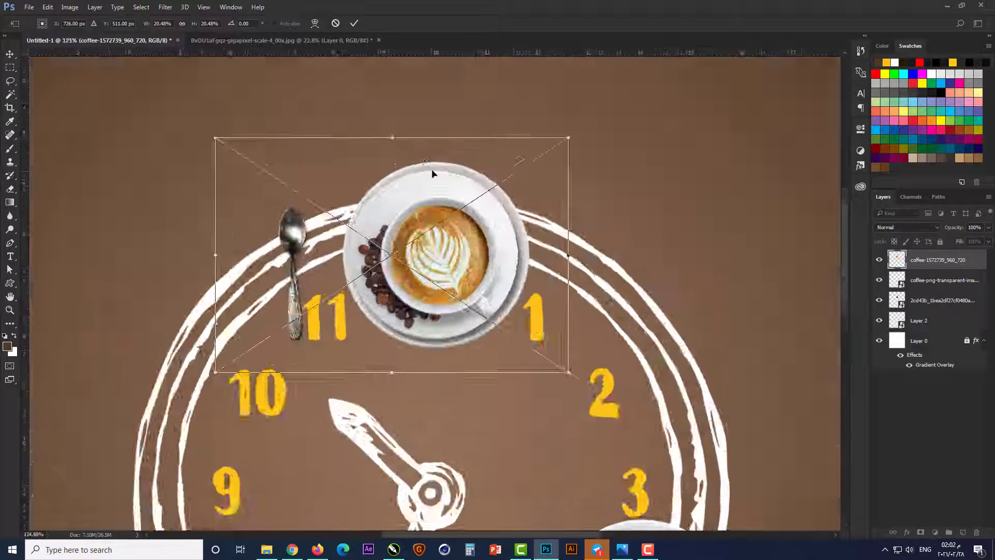
pyautogui.scroll(2, 433, 174)
pyautogui.moveTo(655, 115); pyautogui.dragTo(677, 97)
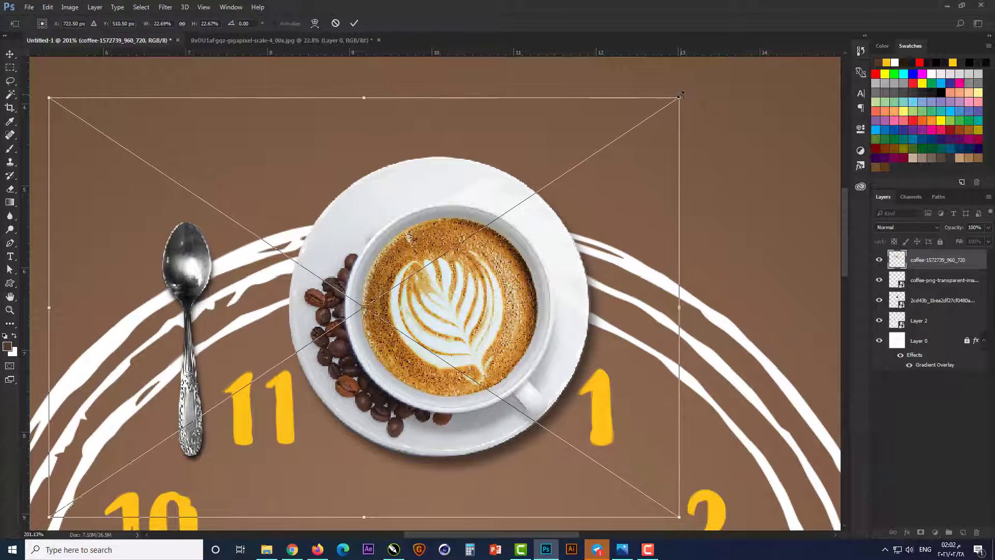
pyautogui.press('Return')
# Step: Add a layer mask to the newly placed coffee image and hide the spoon beside the saucer with it
pyautogui.click(921, 532)
pyautogui.scroll(-1, 553, 246)
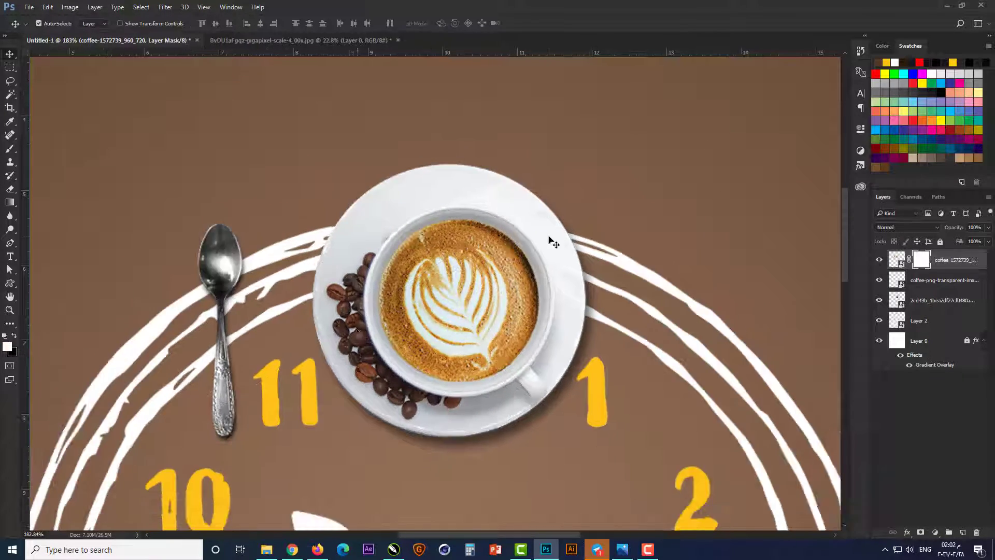
pyautogui.press('m')
pyautogui.moveTo(155, 183)
pyautogui.mouseDown()
pyautogui.moveTo(274, 438)
pyautogui.moveTo(273, 471)
pyautogui.mouseUp()
pyautogui.hotkey('ctrl', 'd')
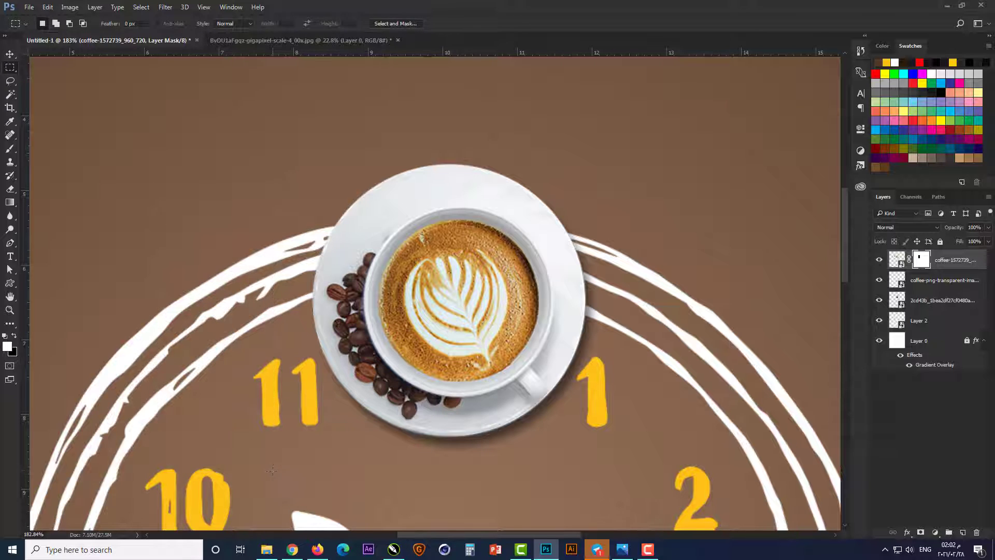
# Step: Move the coffee cup with the beans onto the numeral 9 on the clock rim
pyautogui.scroll(-7, 411, 179)
pyautogui.press('v')
pyautogui.moveTo(433, 242); pyautogui.dragTo(231, 414)
pyautogui.scroll(-2, 207, 441)
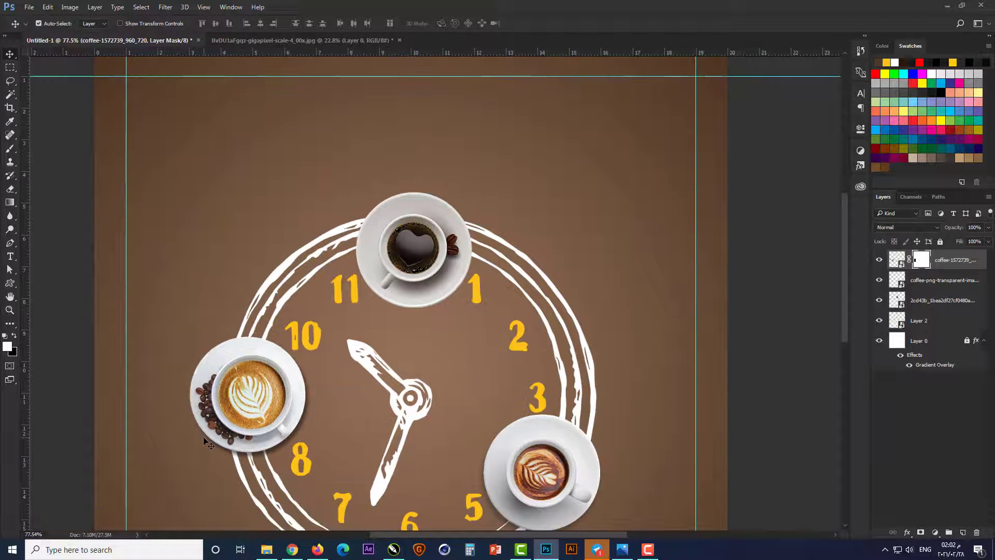
pyautogui.scroll(-1, 335, 387)
# Step: Rotate the latte art cup on the numeral 4 counterclockwise by about 33 degrees
pyautogui.click(530, 482)
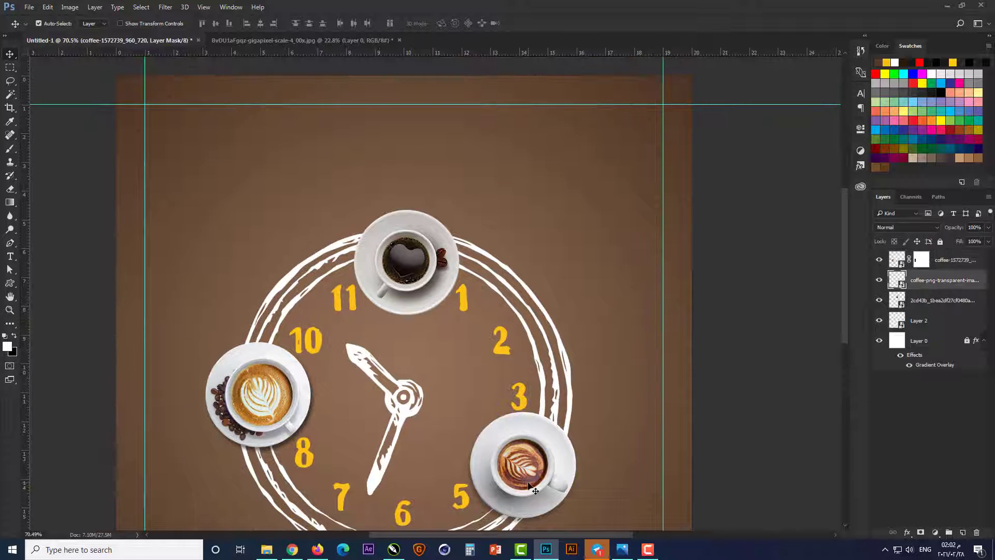
pyautogui.scroll(-2, 463, 413)
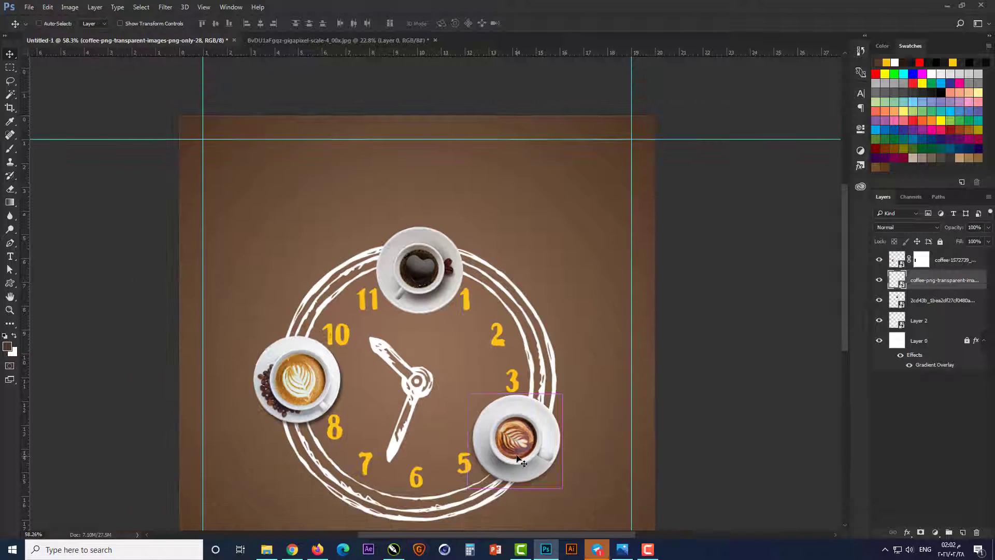
pyautogui.hotkey('ctrl', 't')
pyautogui.moveTo(569, 388); pyautogui.dragTo(540, 355)
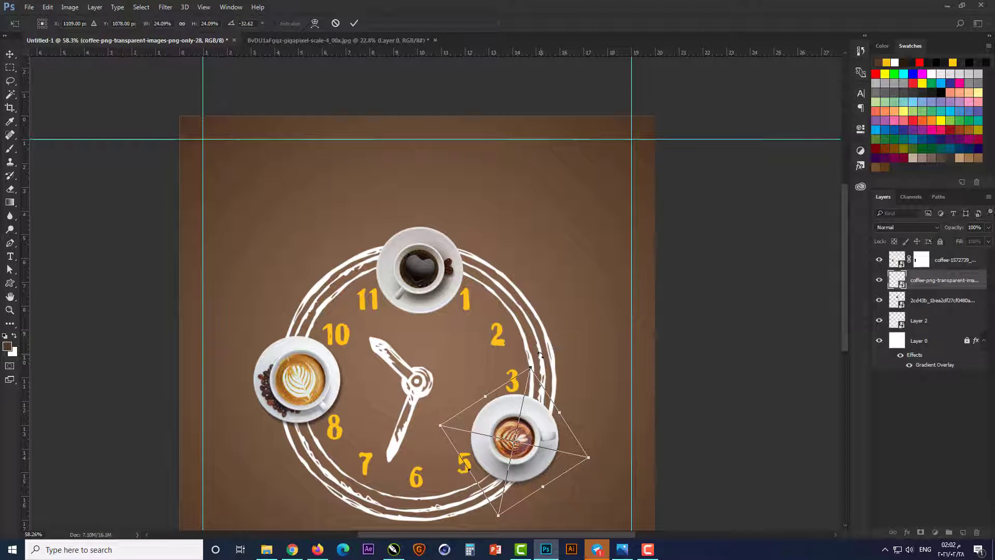
pyautogui.press('Return')
# Step: Add a Curves adjustment masked to the black coffee cup, darkening the shadows and lifting the highlights with an S-shaped curve
pyautogui.scroll(6, 437, 424)
pyautogui.keyDown('ctrl'); pyautogui.click(400, 169); pyautogui.keyUp('ctrl')
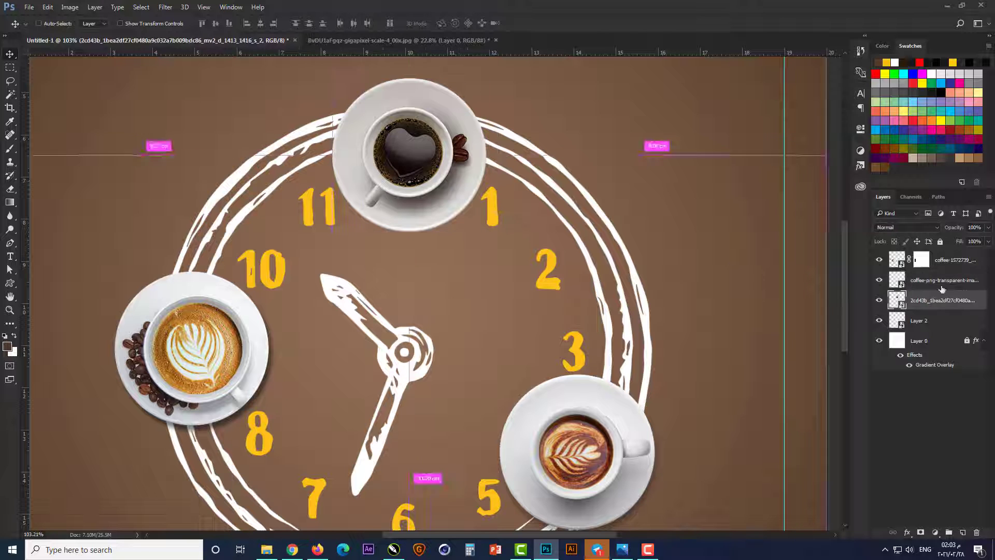
pyautogui.keyDown('ctrl'); pyautogui.click(897, 300); pyautogui.keyUp('ctrl')
pyautogui.click(907, 532)
pyautogui.click(801, 493)
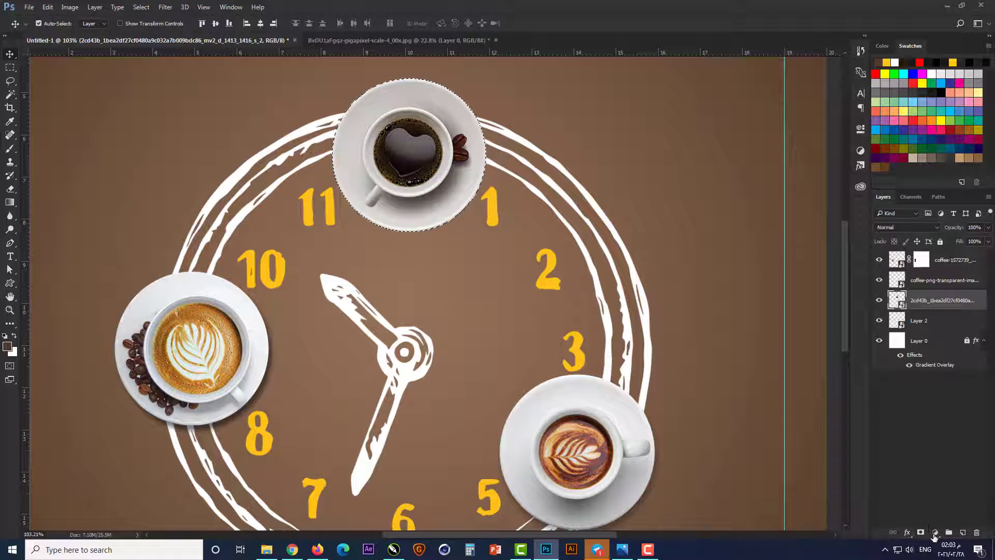
pyautogui.click(935, 532)
pyautogui.click(919, 372)
pyautogui.moveTo(760, 254); pyautogui.dragTo(765, 258)
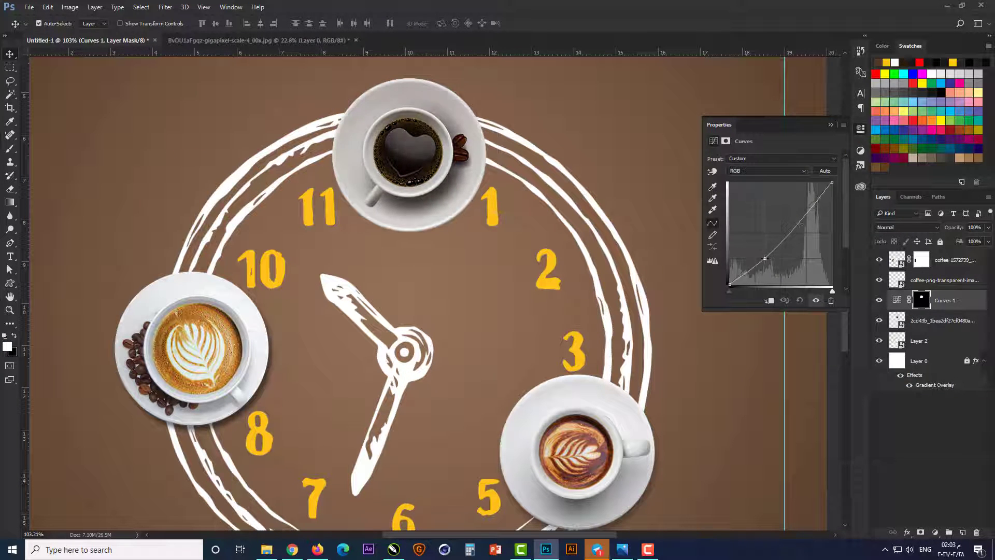
pyautogui.moveTo(802, 213); pyautogui.dragTo(802, 207)
pyautogui.click(831, 126)
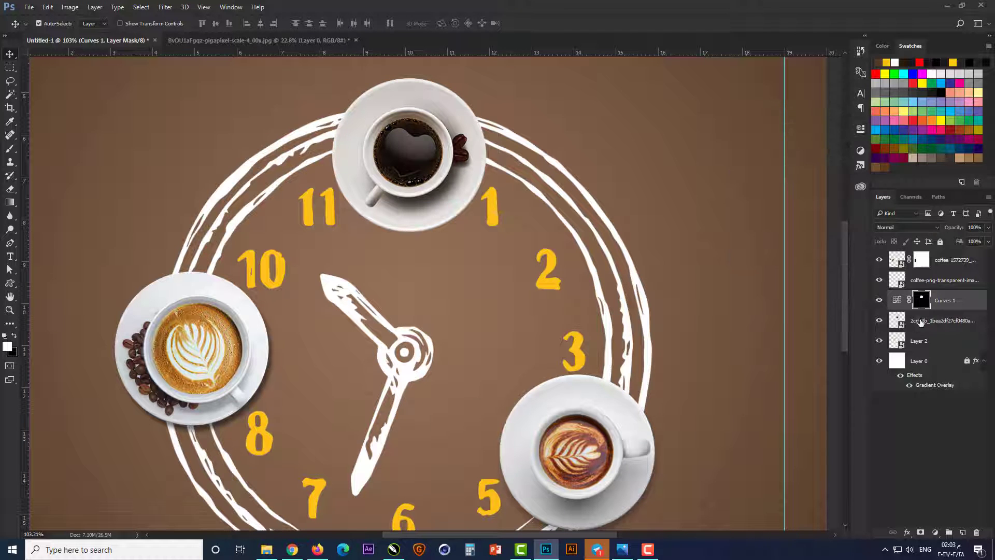
# Step: Add a Hue/Saturation adjustment masked to the black coffee cup and set the saturation to 15
pyautogui.click(918, 320)
pyautogui.keyDown('ctrl'); pyautogui.click(897, 321); pyautogui.keyUp('ctrl')
pyautogui.click(935, 533)
pyautogui.click(931, 409)
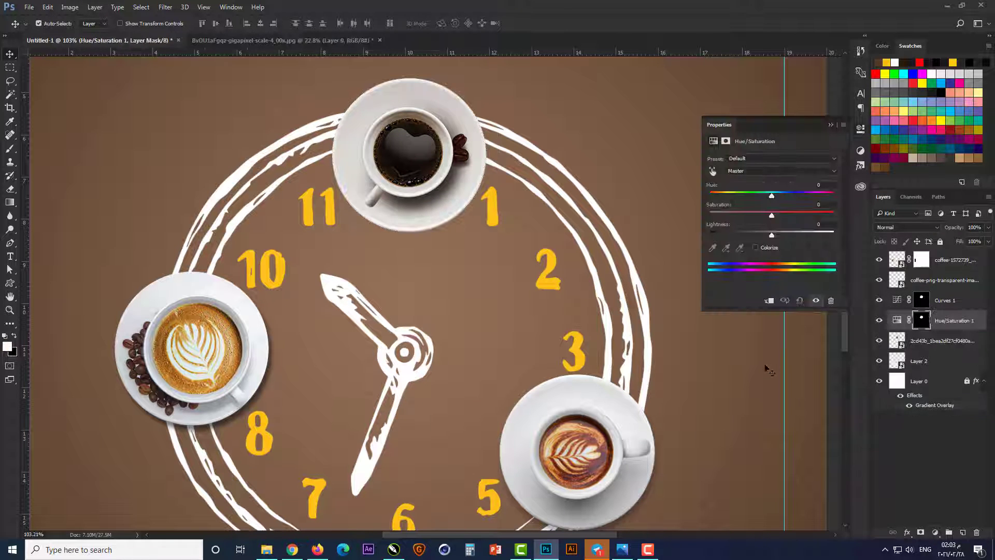
pyautogui.write('15')
pyautogui.click(831, 125)
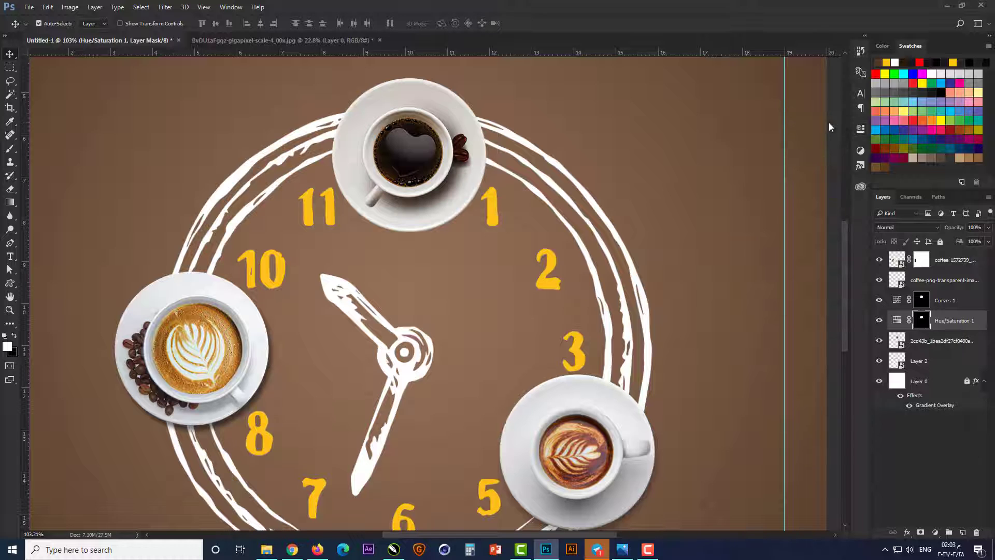
# Step: Add a contrast-boosting S-shaped Curves adjustment masked to the latte art cup on the numeral 4
pyautogui.click(879, 280)
pyautogui.click(879, 280)
pyautogui.click(897, 280)
pyautogui.keyDown('ctrl'); pyautogui.click(897, 280); pyautogui.keyUp('ctrl')
pyautogui.scroll(-2, 541, 440)
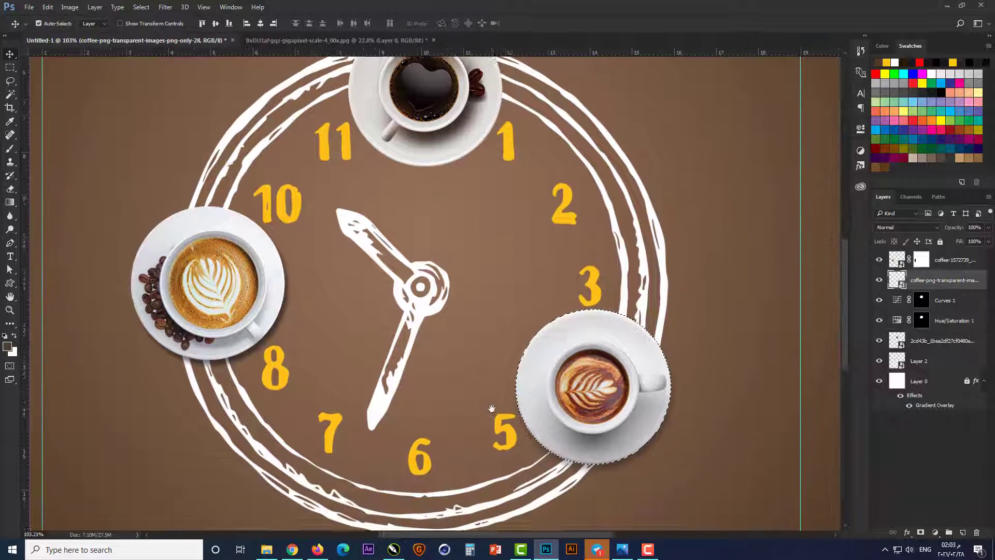
pyautogui.click(935, 532)
pyautogui.click(928, 372)
pyautogui.moveTo(757, 257); pyautogui.dragTo(761, 265)
pyautogui.moveTo(804, 218); pyautogui.dragTo(803, 211)
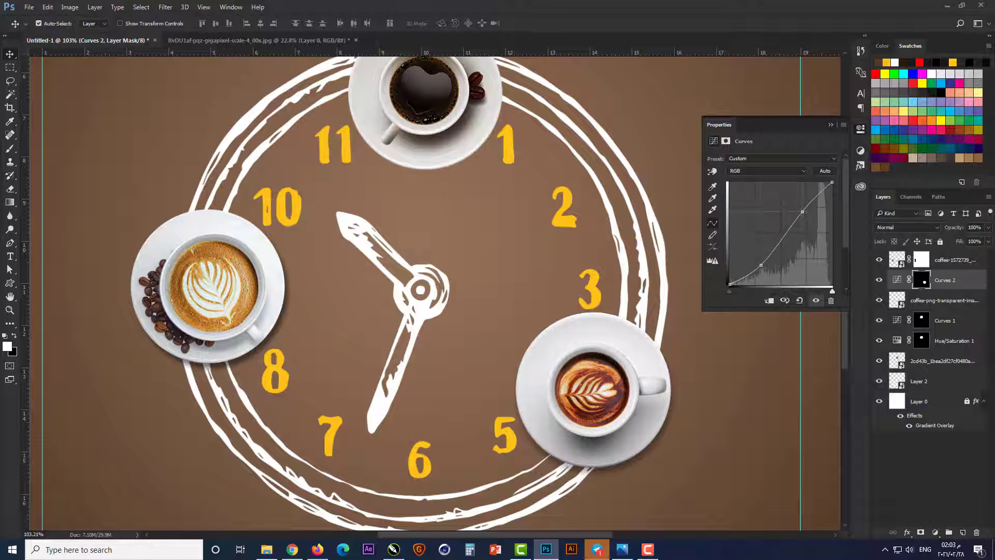
pyautogui.click(831, 125)
# Step: Add a Hue/Saturation adjustment beneath the curves, masked to the latte art cup on the numeral 4
pyautogui.click(944, 300)
pyautogui.click(935, 533)
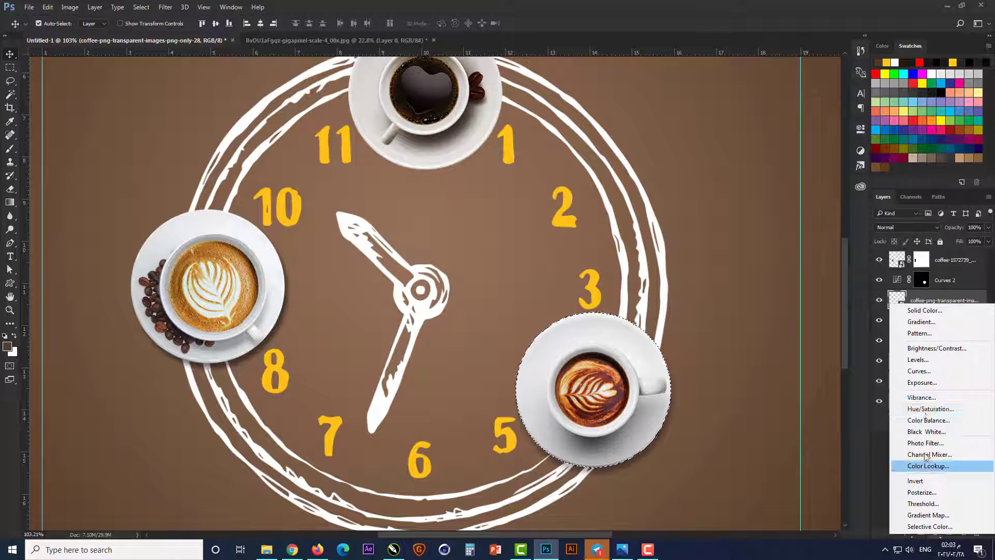
pyautogui.click(928, 406)
pyautogui.click(831, 125)
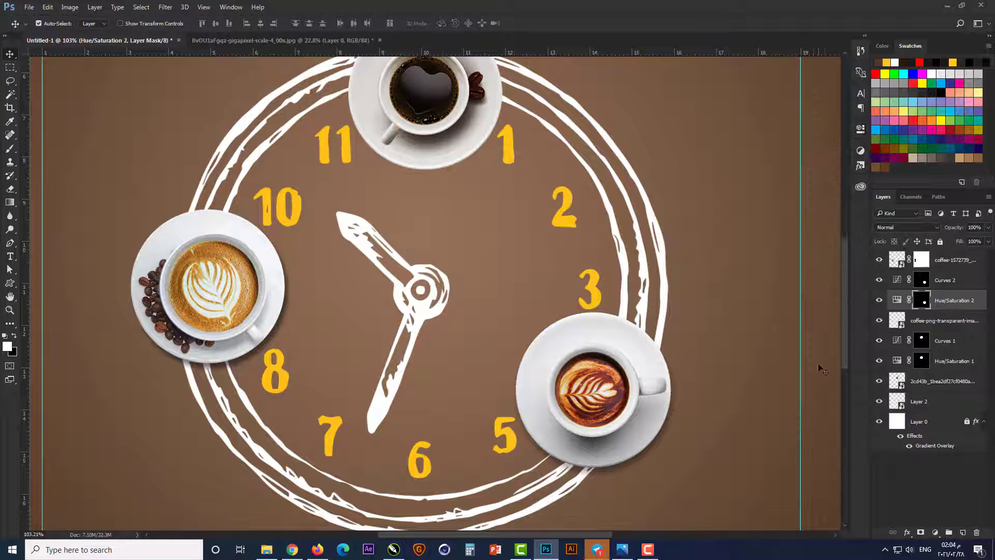
# Step: Add a Curves adjustment masked to the cup on the numeral 9 and shape it into an S-curve for more contrast
pyautogui.click(900, 261)
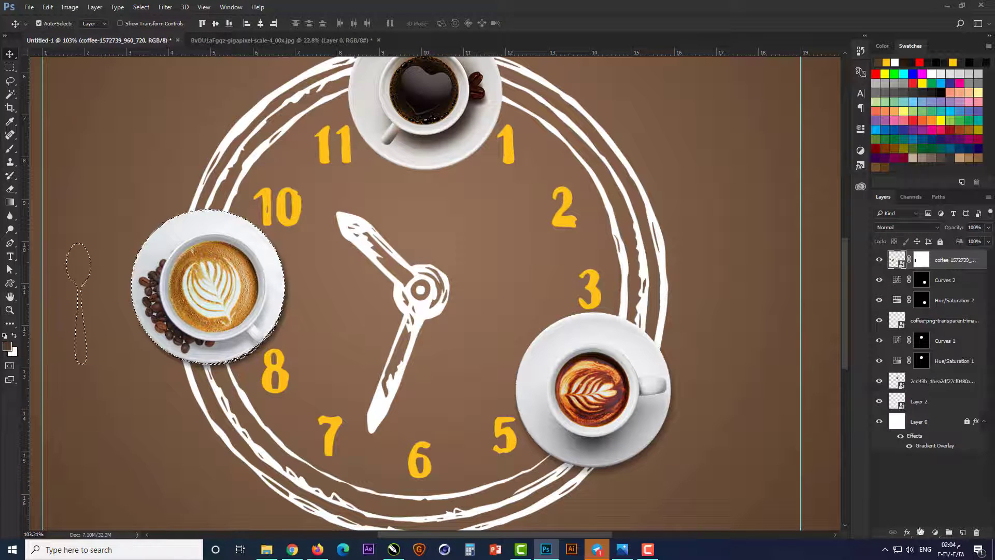
pyautogui.click(935, 532)
pyautogui.click(925, 374)
pyautogui.moveTo(777, 279); pyautogui.dragTo(758, 264)
pyautogui.moveTo(801, 223); pyautogui.dragTo(802, 210)
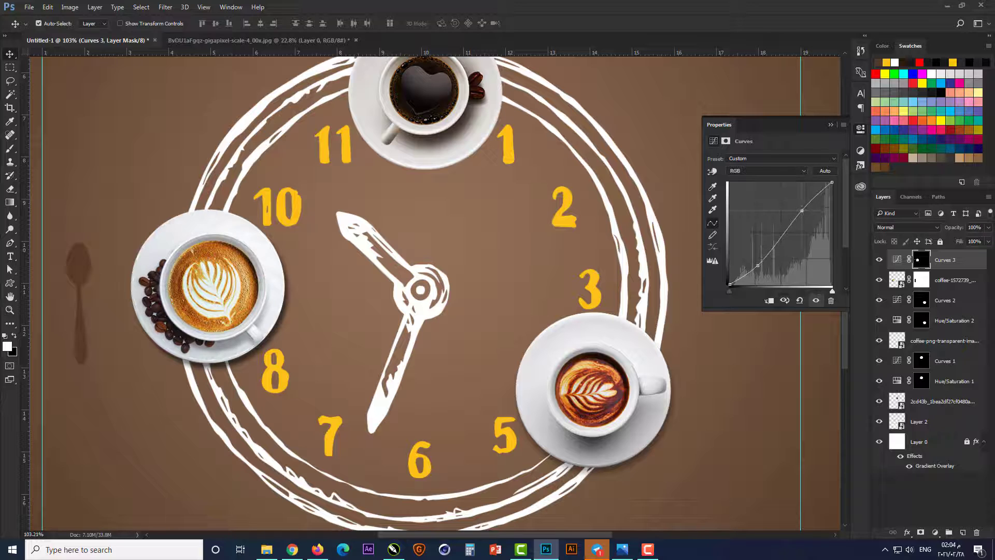
# Step: Add a Hue/Saturation adjustment masked to the cup on the numeral 9 and set the saturation to 10
pyautogui.keyDown('ctrl'); pyautogui.click(898, 279); pyautogui.keyUp('ctrl')
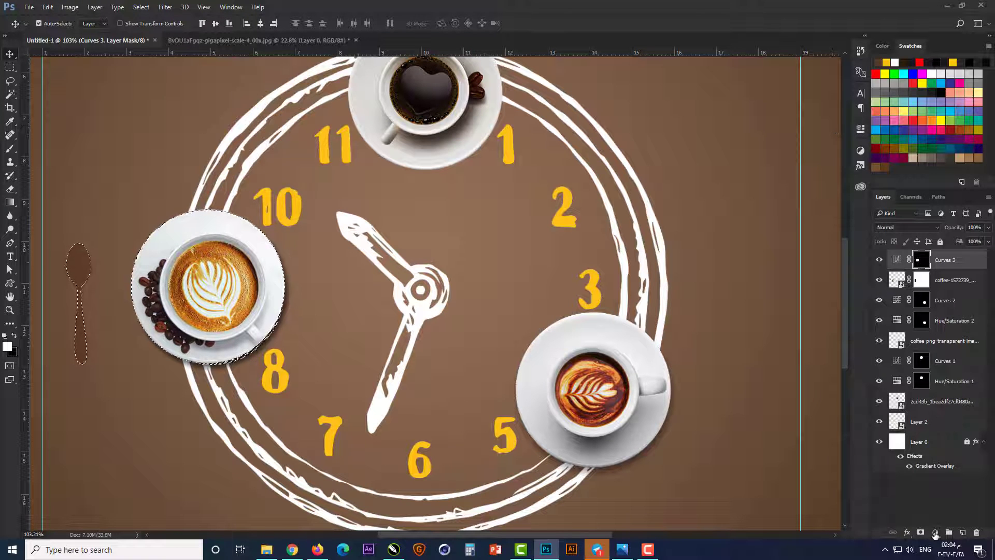
pyautogui.click(935, 532)
pyautogui.click(931, 407)
pyautogui.hotkey('shift', 'Up')
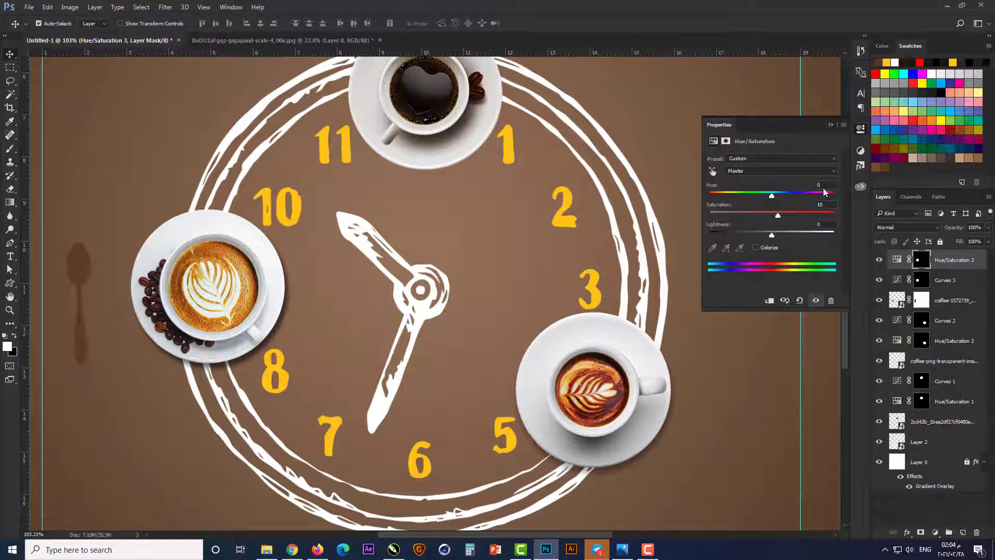
pyautogui.click(831, 124)
# Step: Erase the spoon silhouette from the masks of the Hue/Saturation 3 and Curves 3 layers
pyautogui.press('m')
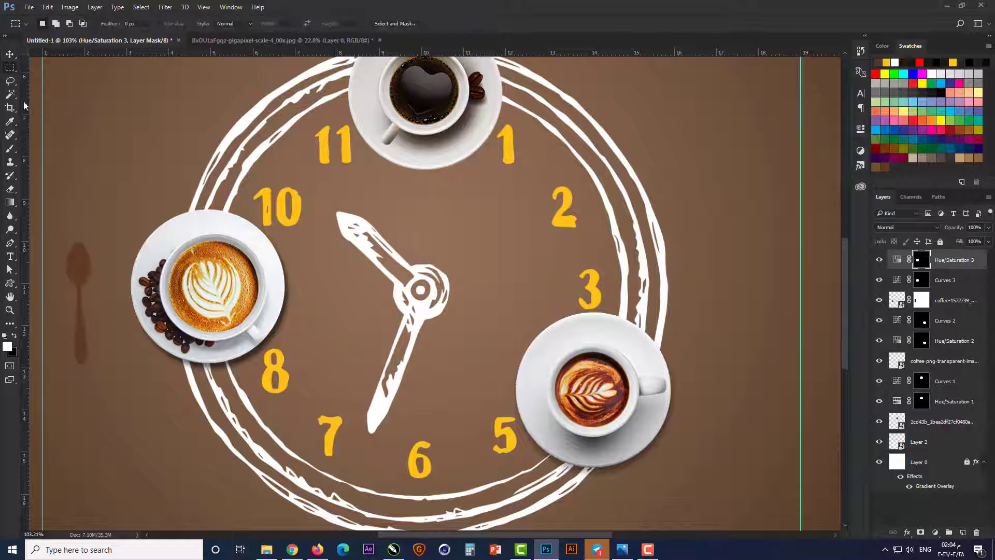
pyautogui.moveTo(106, 225); pyautogui.dragTo(54, 391)
pyautogui.click(967, 285)
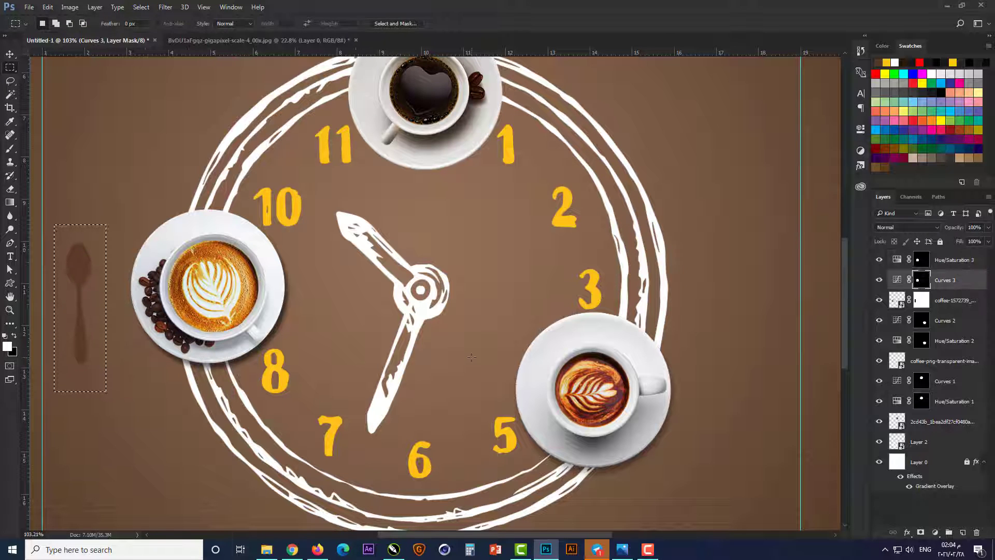
pyautogui.press('Delete')
pyautogui.hotkey('ctrl', 'd')
pyautogui.press('v')
# Step: Group the cup layers with their adjustment layers and bring the black coffee cup layer into the group as its lowest layer
pyautogui.click(958, 262)
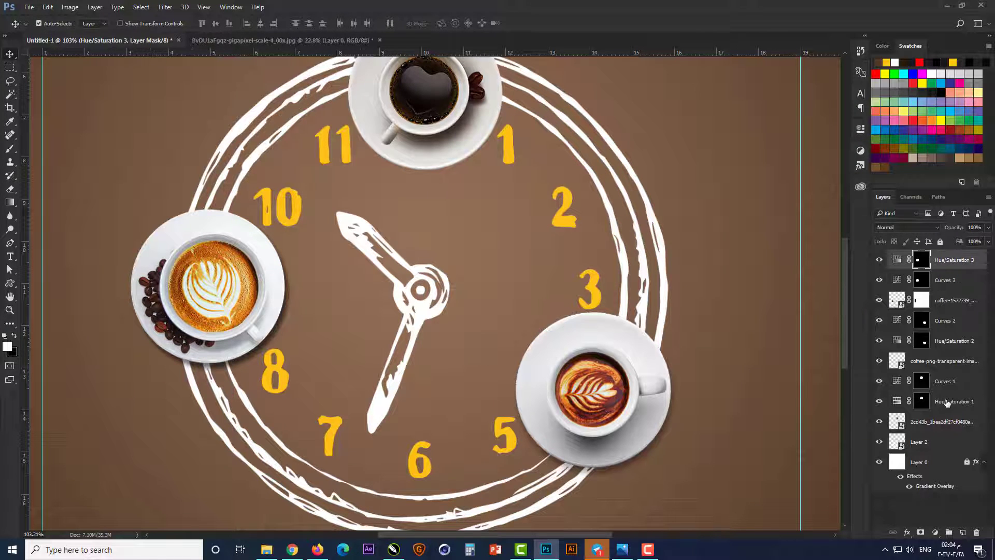
pyautogui.keyDown('shift'); pyautogui.click(948, 403); pyautogui.keyUp('shift')
pyautogui.hotkey('ctrl', 'g')
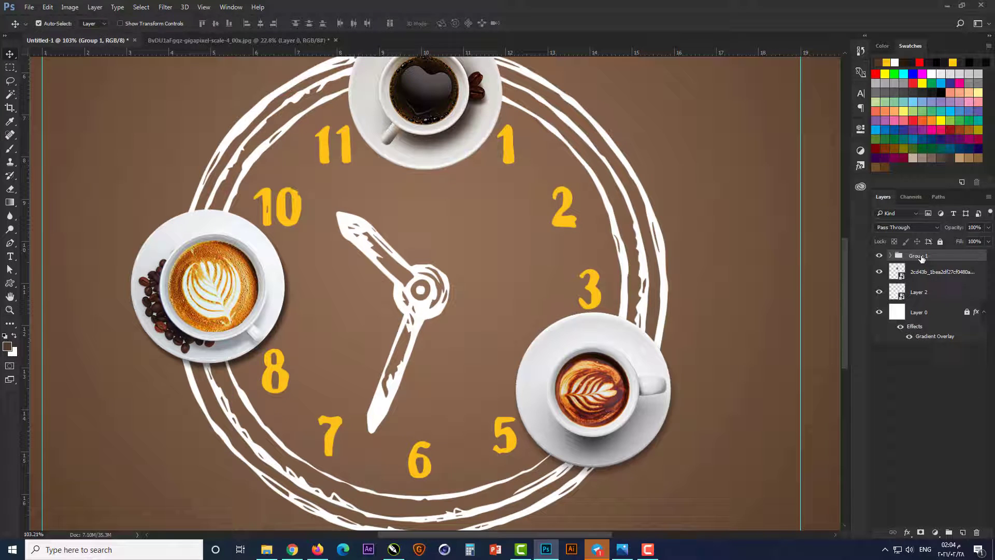
pyautogui.click(880, 272)
pyautogui.click(880, 271)
pyautogui.click(891, 256)
pyautogui.click(914, 432)
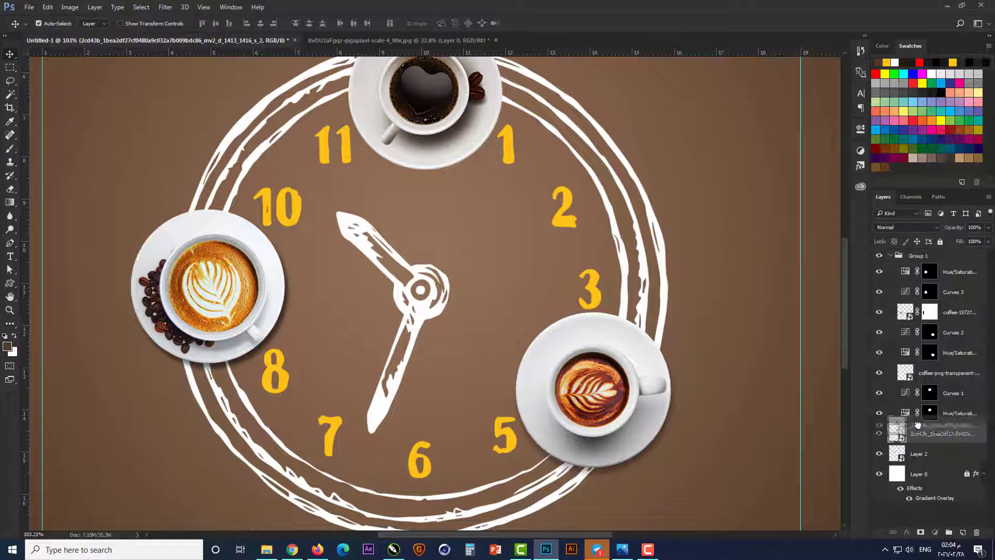
pyautogui.click(889, 256)
# Step: Rename the layer group as Photo
pyautogui.doubleClick(919, 256)
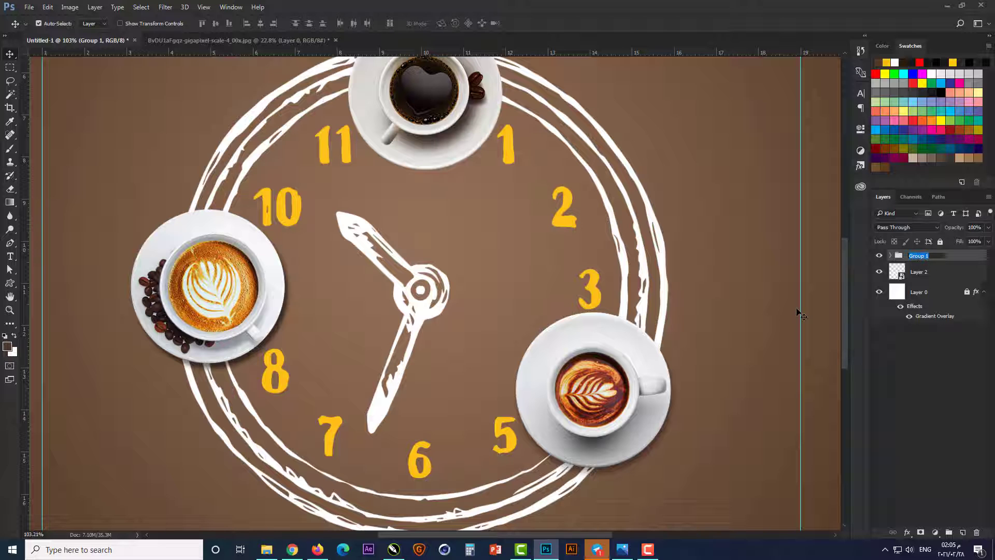
pyautogui.write('Photo')
pyautogui.press('Return')
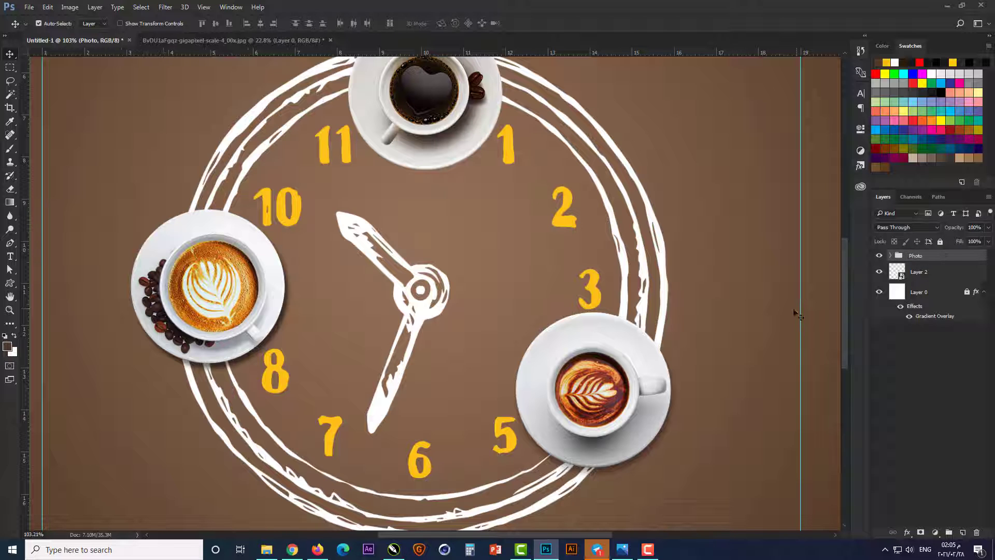
# Step: Add a black Multiply drop shadow to the black coffee cup with 50% opacity, 120° angle, 10 px distance and 15 px size
pyautogui.click(486, 165)
pyautogui.click(908, 437)
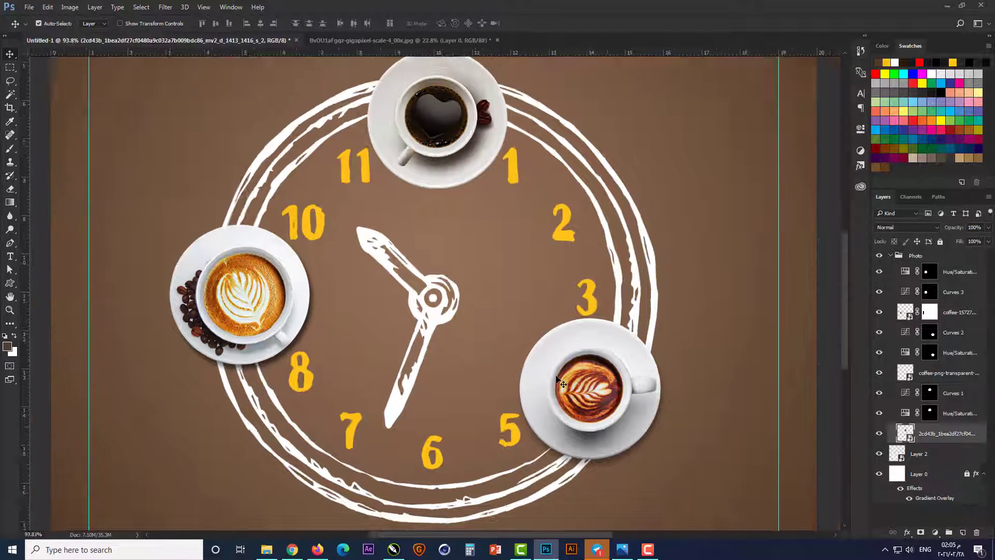
pyautogui.click(907, 532)
pyautogui.click(912, 527)
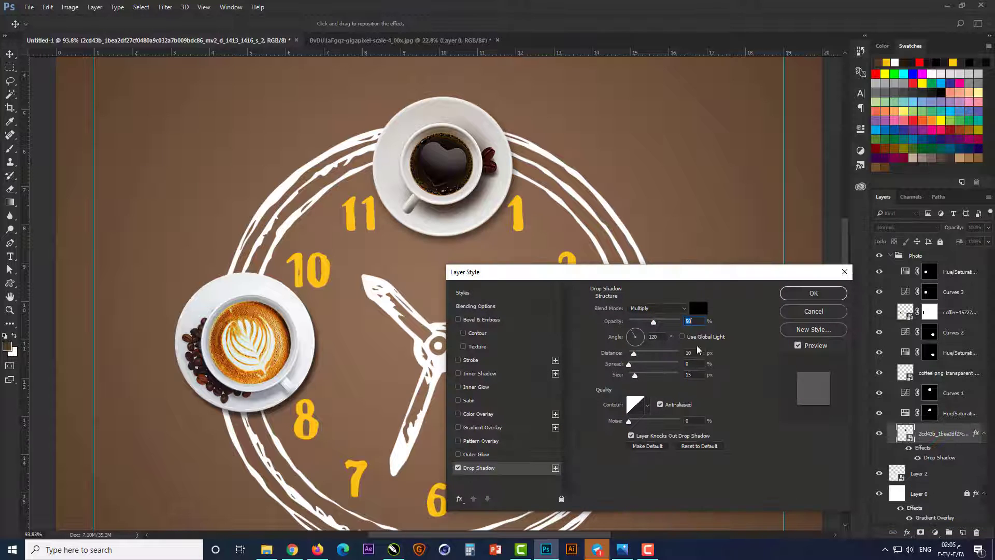
pyautogui.click(809, 294)
pyautogui.click(890, 255)
# Step: Enlarge the Photo group and the clock in Layer 2 together by about 10% around their centre
pyautogui.hotkey('ctrl', '0')
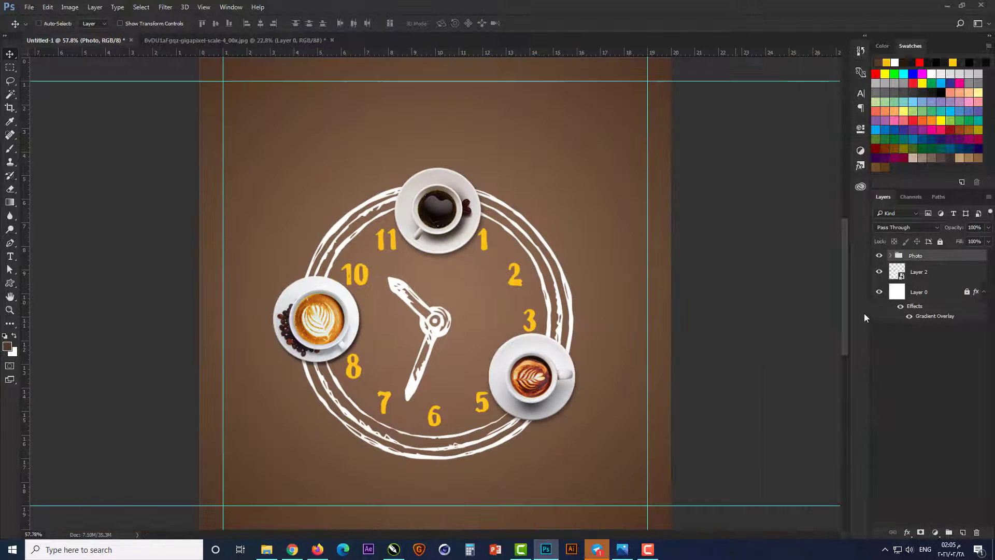
pyautogui.click(914, 256)
pyautogui.keyDown('shift'); pyautogui.click(905, 273); pyautogui.keyUp('shift')
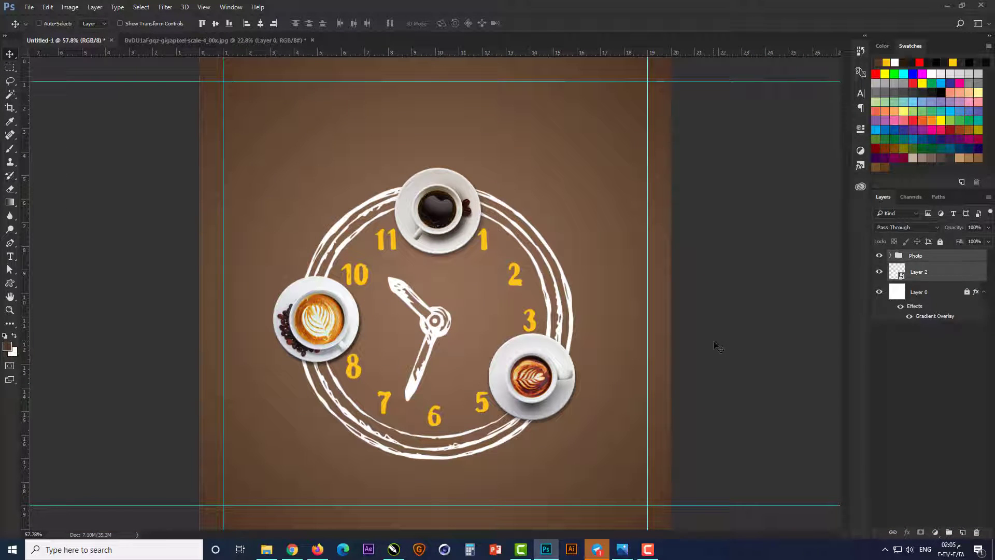
pyautogui.hotkey('ctrl', 't')
pyautogui.moveTo(596, 462); pyautogui.dragTo(599, 474)
pyautogui.press('Return')
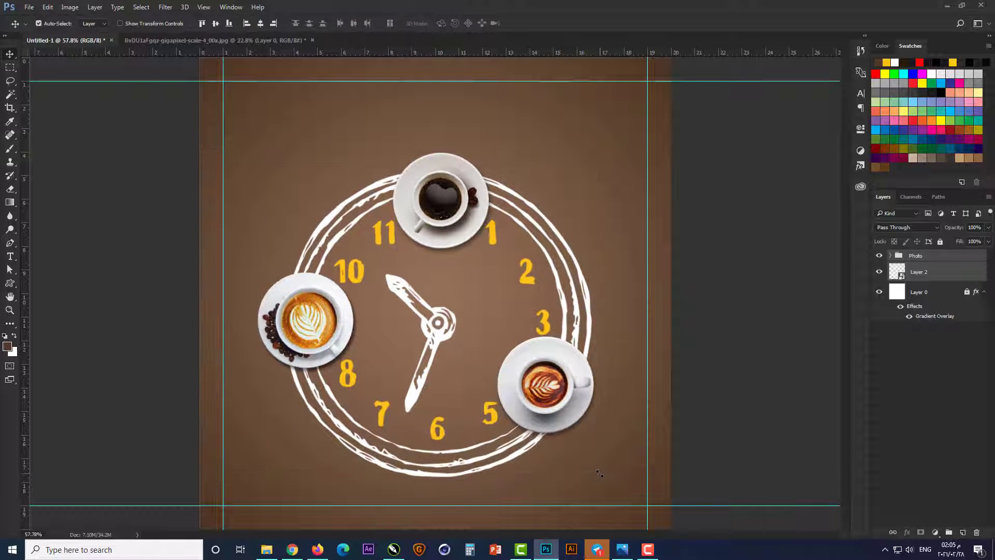
# Step: Nudge the Photo group and the clock in Layer 2 together slightly down and to the right on the canvas
pyautogui.press('Down')
pyautogui.press('Down')
pyautogui.press('Down')
pyautogui.press('Down')
pyautogui.press('Down')
pyautogui.press('Down')
pyautogui.press('Down')
pyautogui.press('Right')
pyautogui.press('Right')
pyautogui.press('Right')
pyautogui.press('Right')
pyautogui.press('Right')
pyautogui.press('Right')
pyautogui.press('Right')
pyautogui.press('Right')
pyautogui.press('Right')
pyautogui.press('Right')
pyautogui.press('Right')
pyautogui.press('Right')
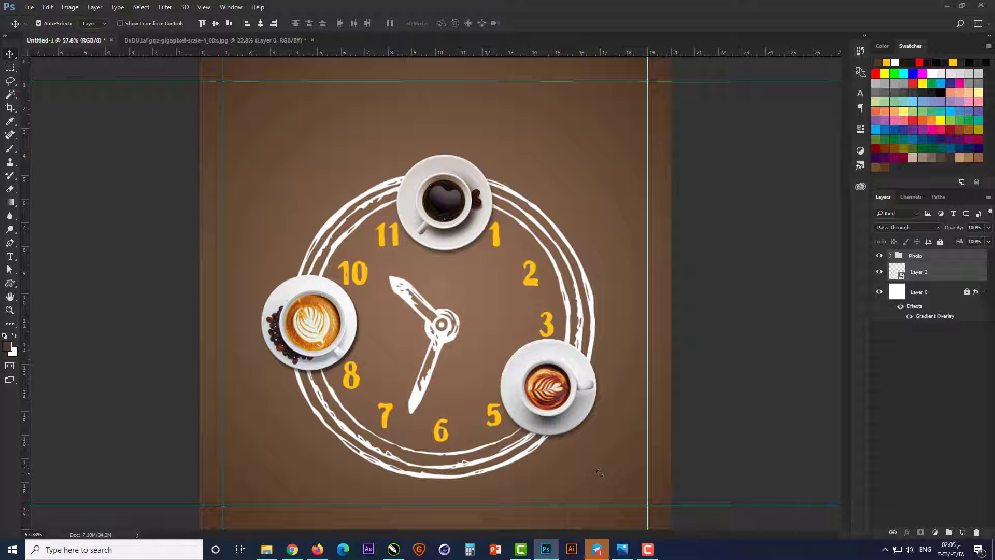
pyautogui.click(757, 337)
# Step: Add the centred Arabic text "ظبط مزاجك" above the black coffee cup in the Blabeloo font
pyautogui.scroll(3, 455, 96)
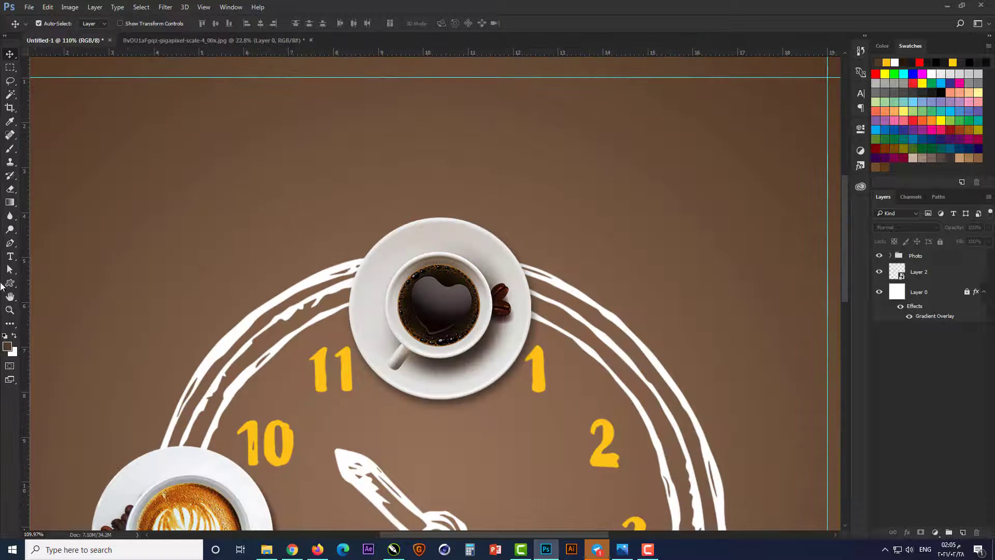
pyautogui.click(10, 256)
pyautogui.click(531, 146)
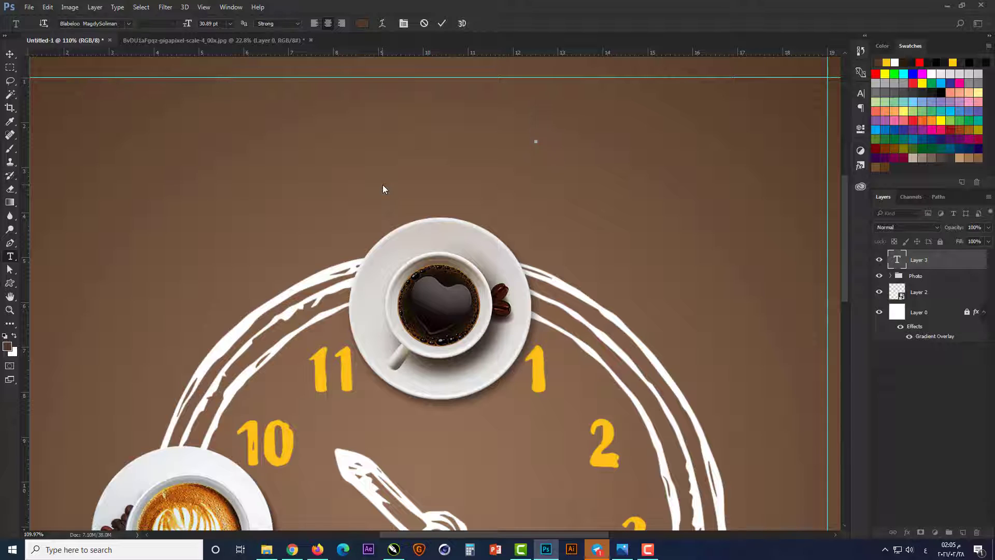
pyautogui.write('ظبط')
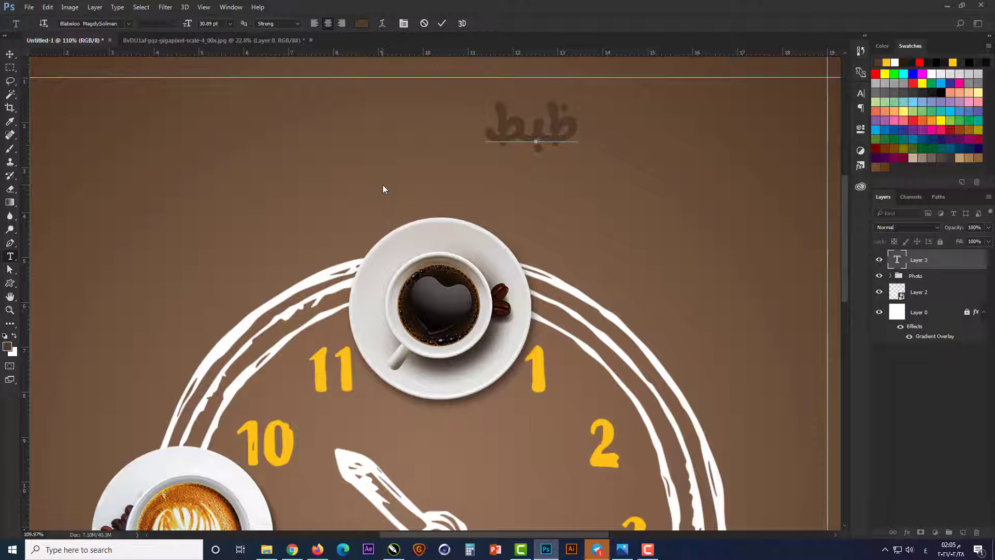
pyautogui.write(' مزاجك')
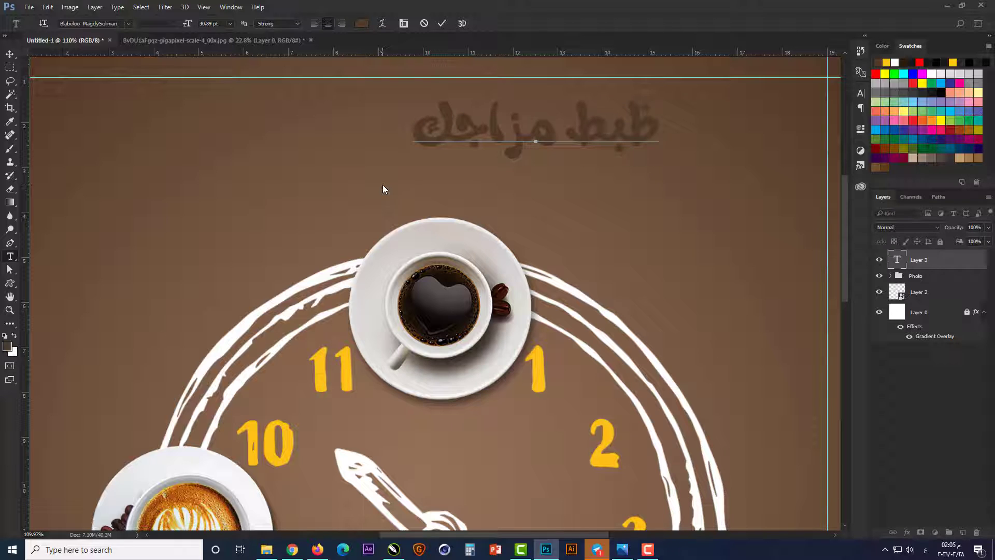
pyautogui.hotkey('ctrl', 'Return')
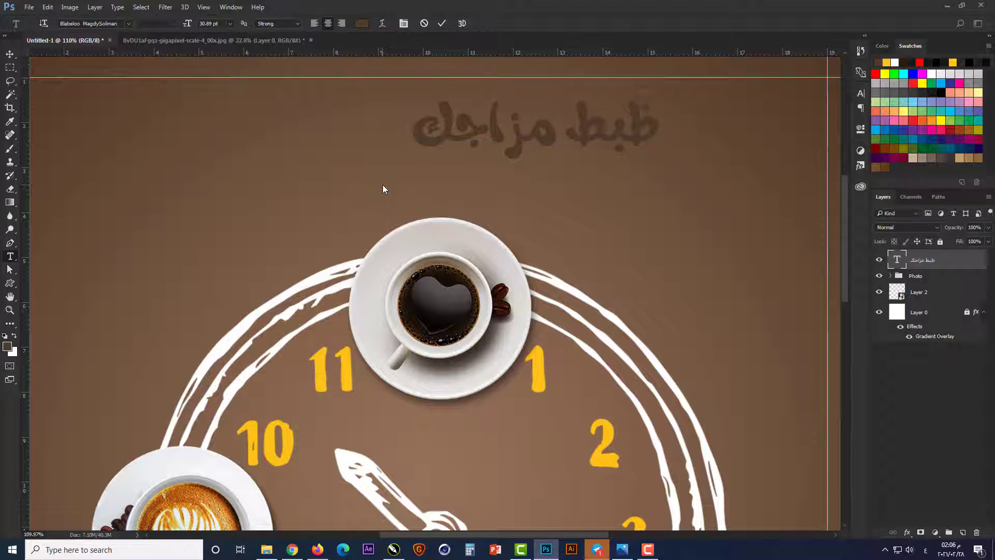
# Step: Recolor the headline "ظبط مزاجك" with the yellow sampled from the clock's numeral 11
pyautogui.click(363, 24)
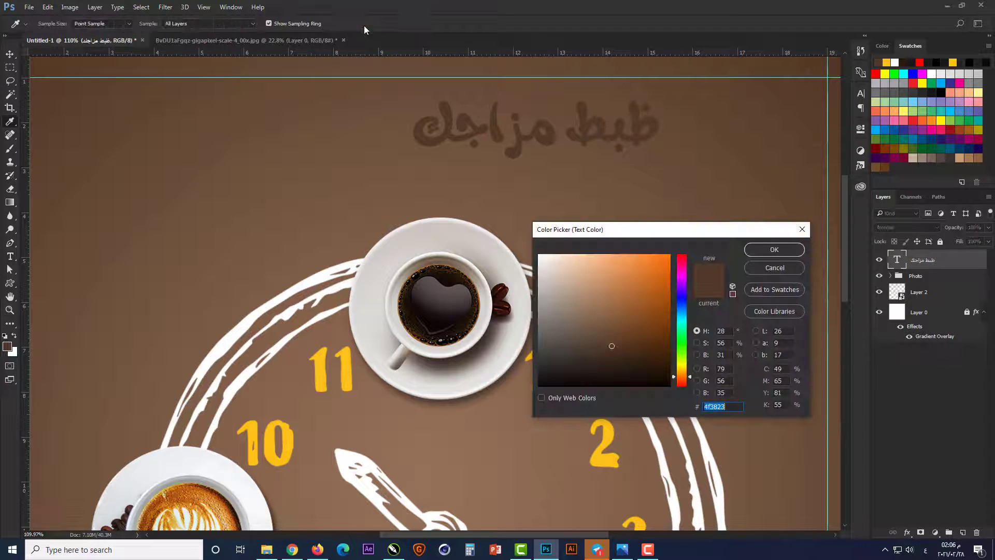
pyautogui.click(348, 365)
pyautogui.click(774, 250)
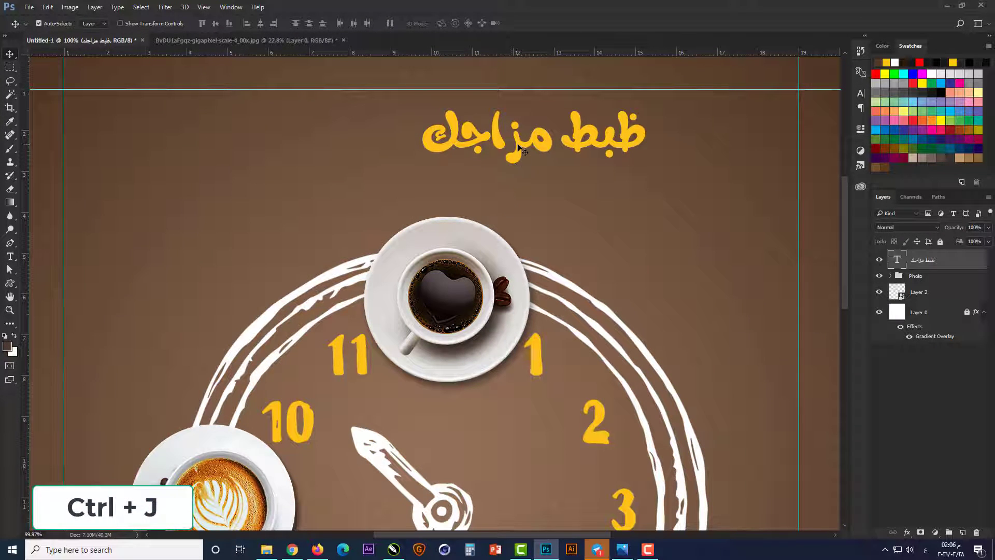
# Step: Duplicate the headline text layer, place the copy directly below the original and replace its wording with "حسب معادك"
pyautogui.hotkey('ctrl', 'j')
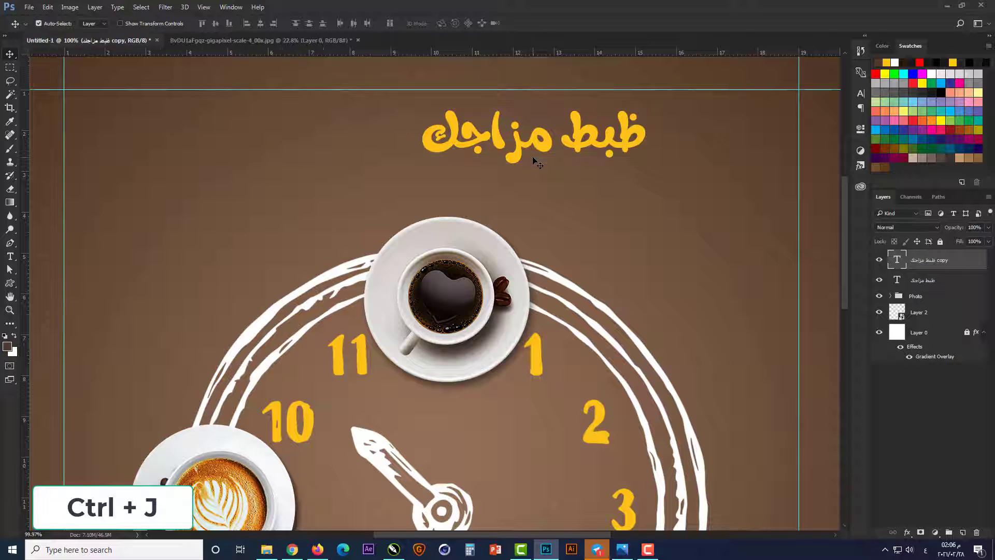
pyautogui.moveTo(526, 147); pyautogui.dragTo(517, 198)
pyautogui.press('t')
pyautogui.click(516, 194)
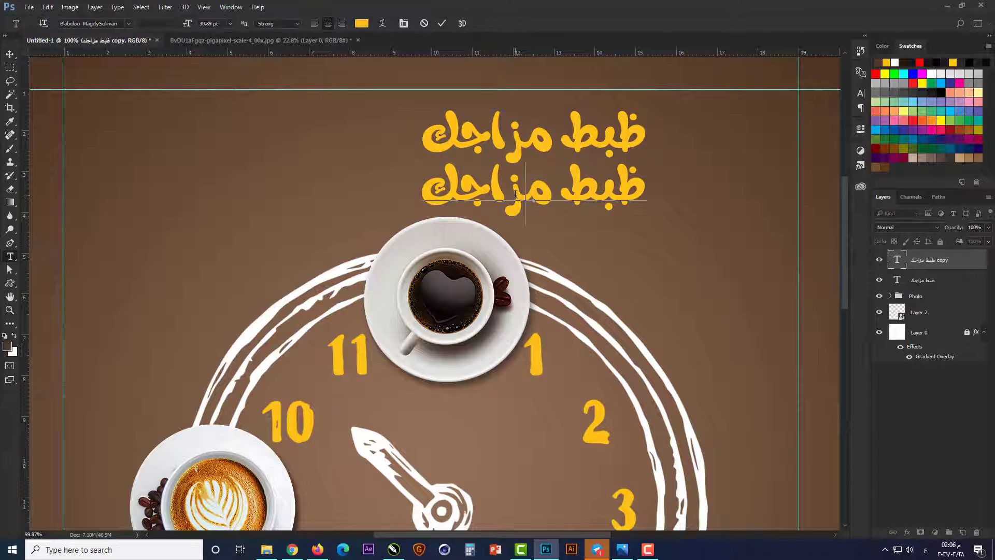
pyautogui.hotkey('ctrl', 'a')
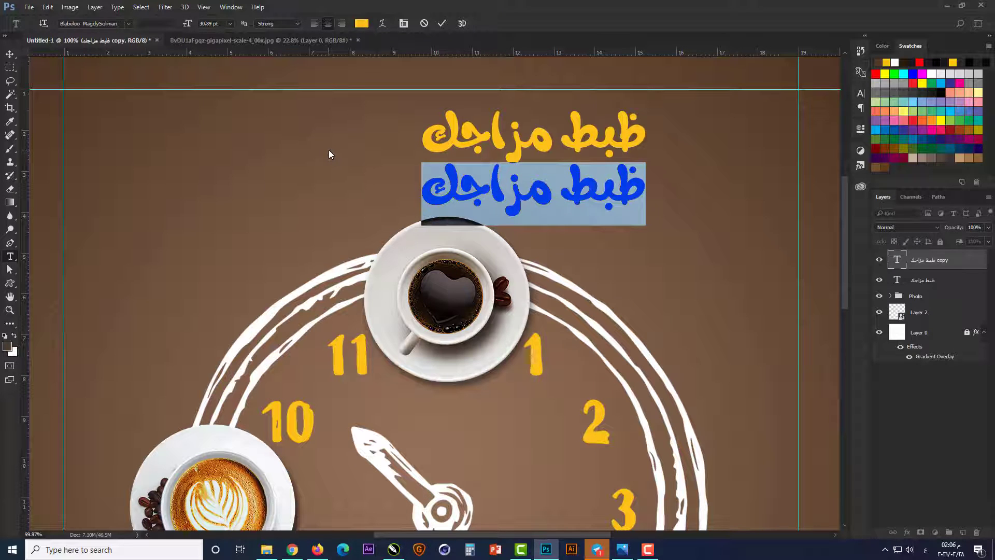
pyautogui.write('حسب معاد')
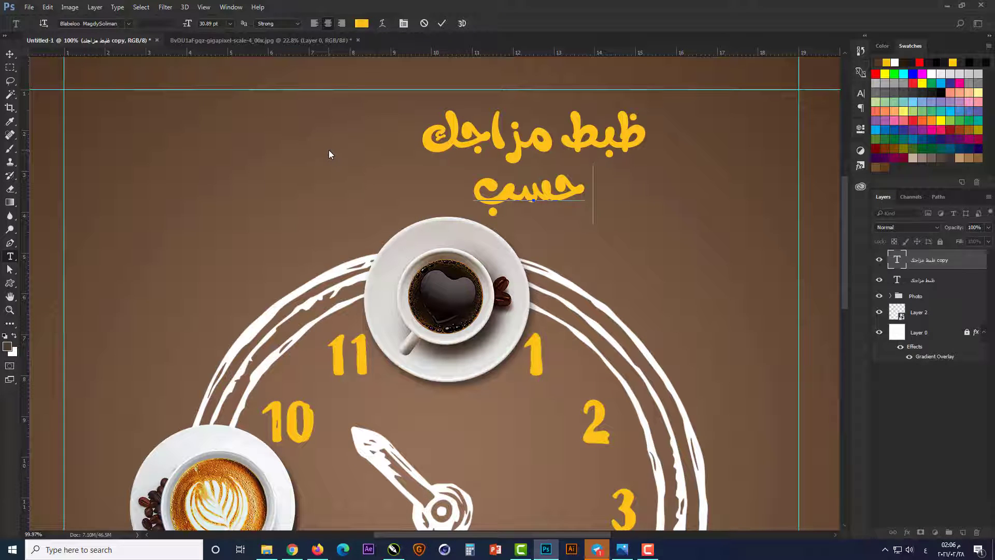
pyautogui.write('ك')
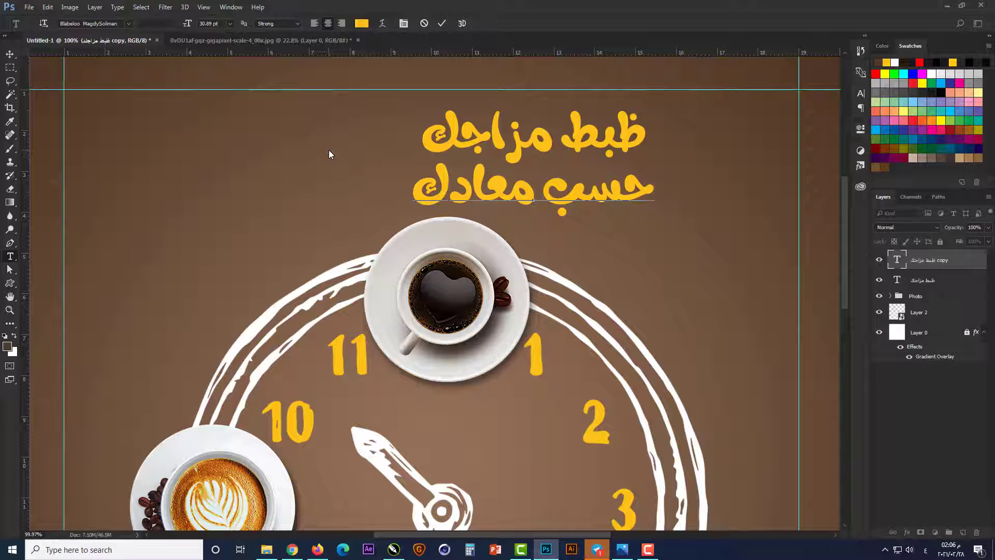
pyautogui.hotkey('ctrl', 'Return')
# Step: Shift the second line "حسب معادك" to the left and up so it sits closer beneath the first line
pyautogui.press('v')
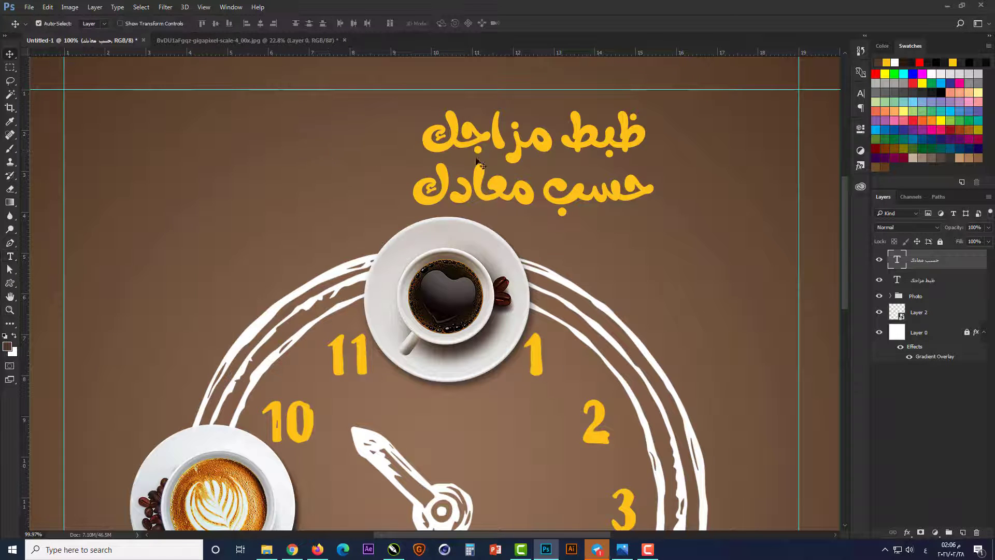
pyautogui.moveTo(508, 195); pyautogui.dragTo(488, 189)
pyautogui.press('Up')
pyautogui.press('Up')
pyautogui.press('Up')
pyautogui.press('Up')
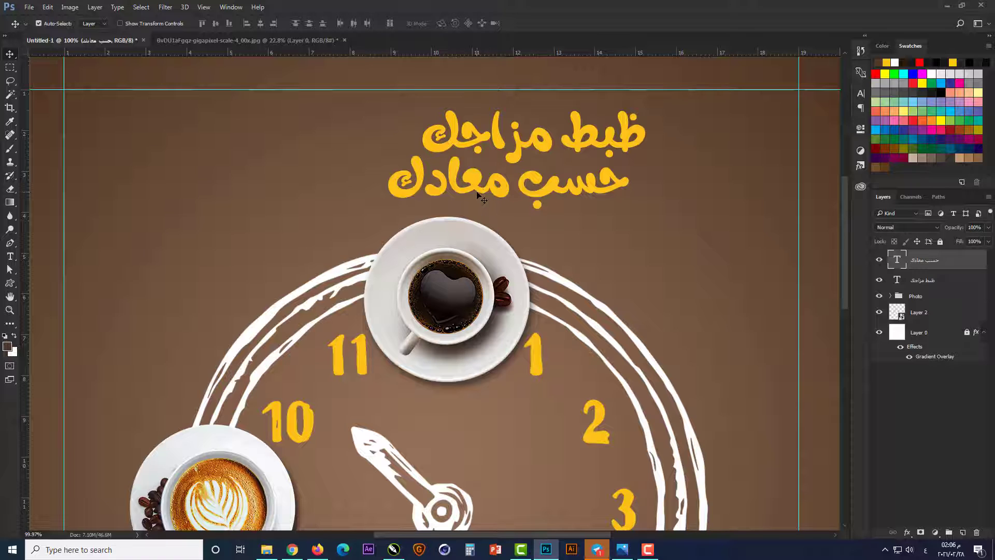
pyautogui.press('Left')
pyautogui.press('Left')
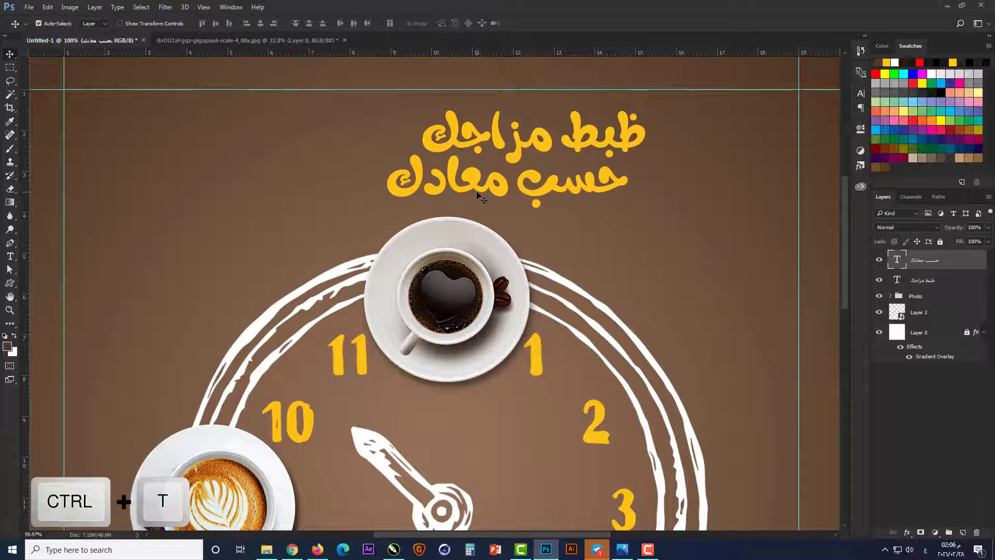
# Step: Scale both headline text lines together to about 140% around their centre
pyautogui.keyDown('shift'); pyautogui.click(520, 146); pyautogui.keyUp('shift')
pyautogui.hotkey('ctrl', 't')
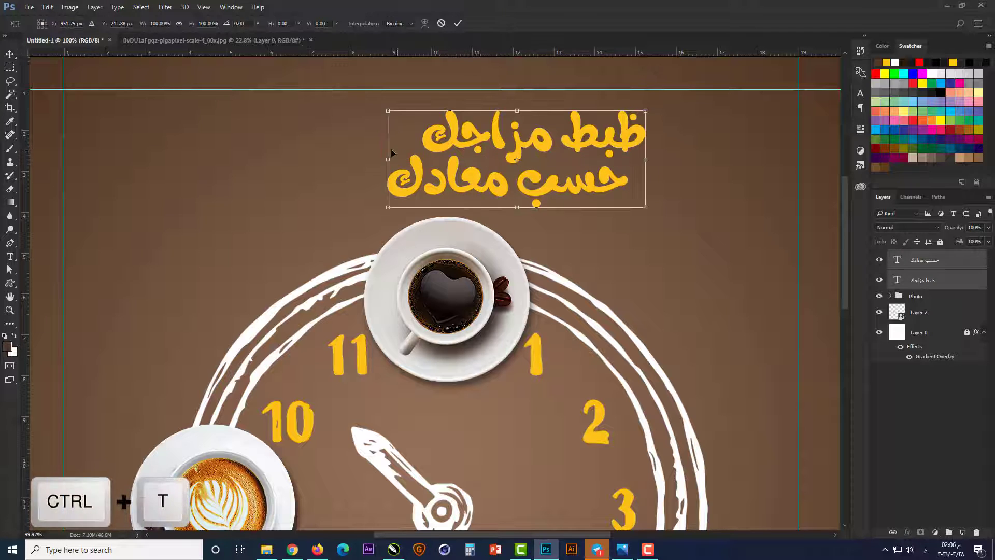
pyautogui.scroll(-5, 524, 150)
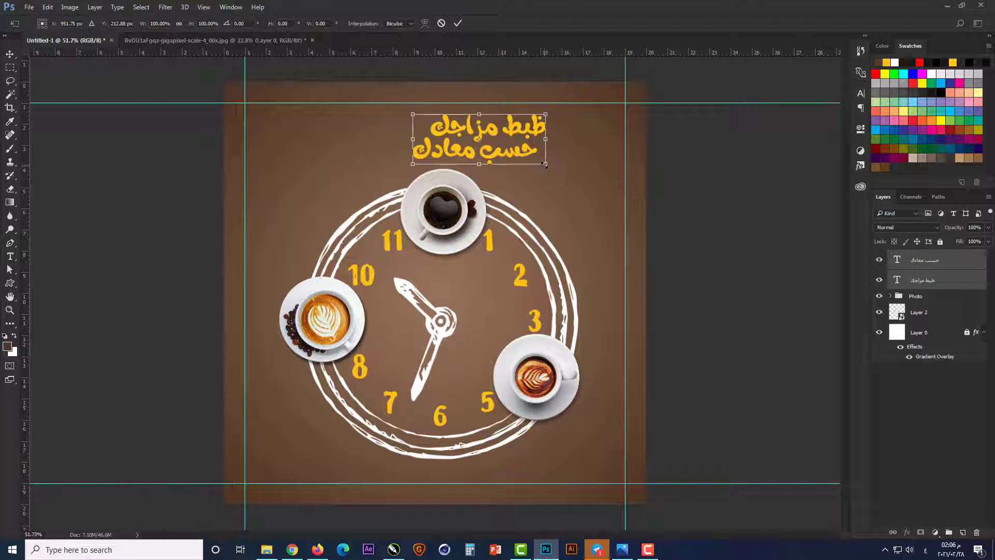
pyautogui.moveTo(545, 163); pyautogui.dragTo(573, 174)
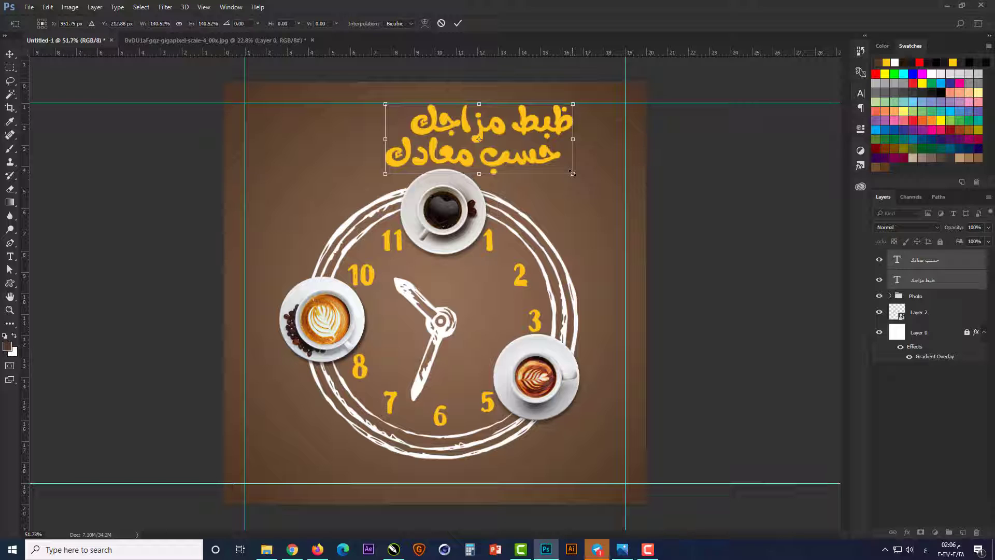
pyautogui.press('Return')
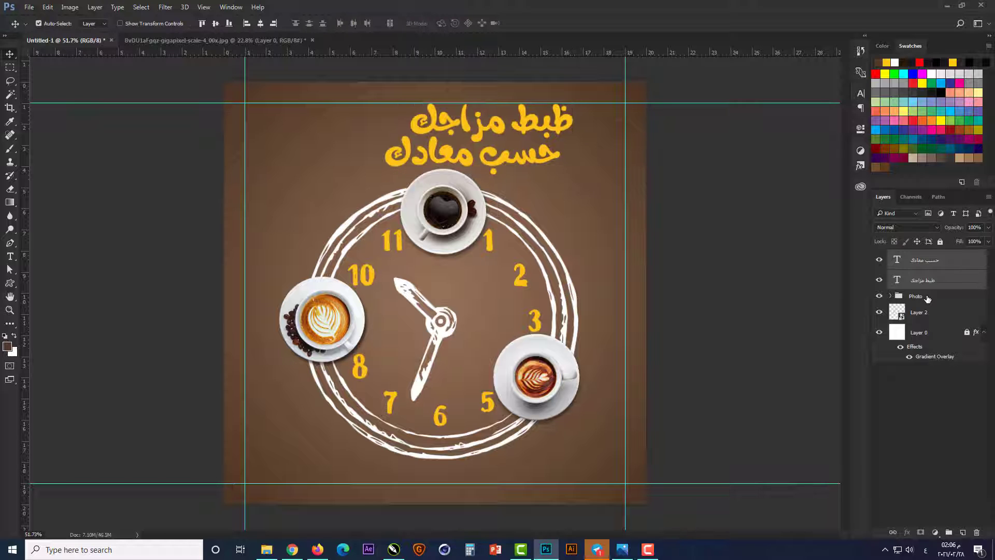
# Step: Move the Photo group and the clock in Layer 2 together slightly down, away from the enlarged headline
pyautogui.click(928, 298)
pyautogui.keyDown('shift'); pyautogui.click(927, 313); pyautogui.keyUp('shift')
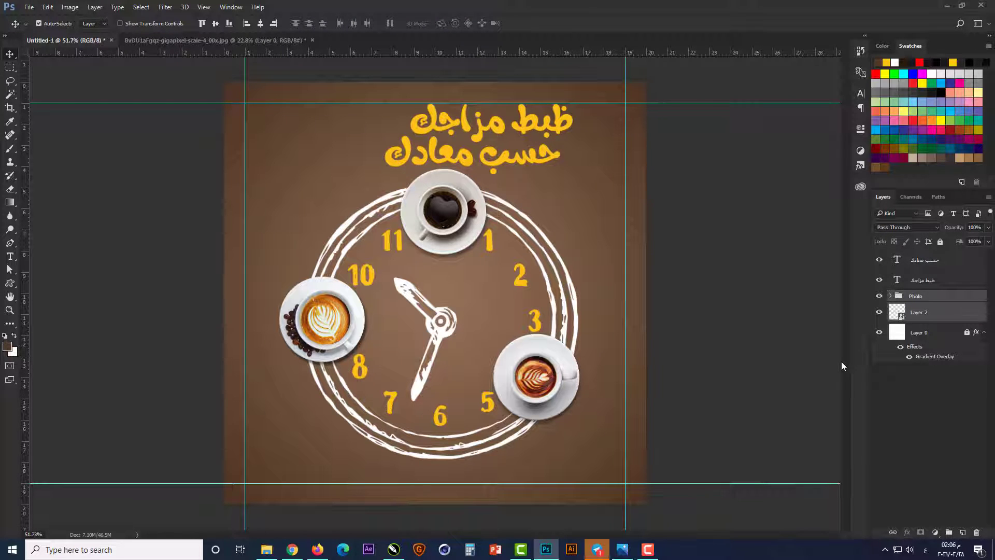
pyautogui.press('Down')
pyautogui.press('Down')
pyautogui.press('Down')
pyautogui.press('Down')
pyautogui.press('Down')
pyautogui.press('Down')
pyautogui.press('Down')
pyautogui.press('Down')
pyautogui.press('Down')
pyautogui.press('Down')
pyautogui.press('Down')
pyautogui.press('Down')
pyautogui.press('Down')
pyautogui.press('Down')
pyautogui.press('Down')
pyautogui.press('Down')
pyautogui.press('Down')
pyautogui.press('Down')
pyautogui.press('Down')
pyautogui.press('Down')
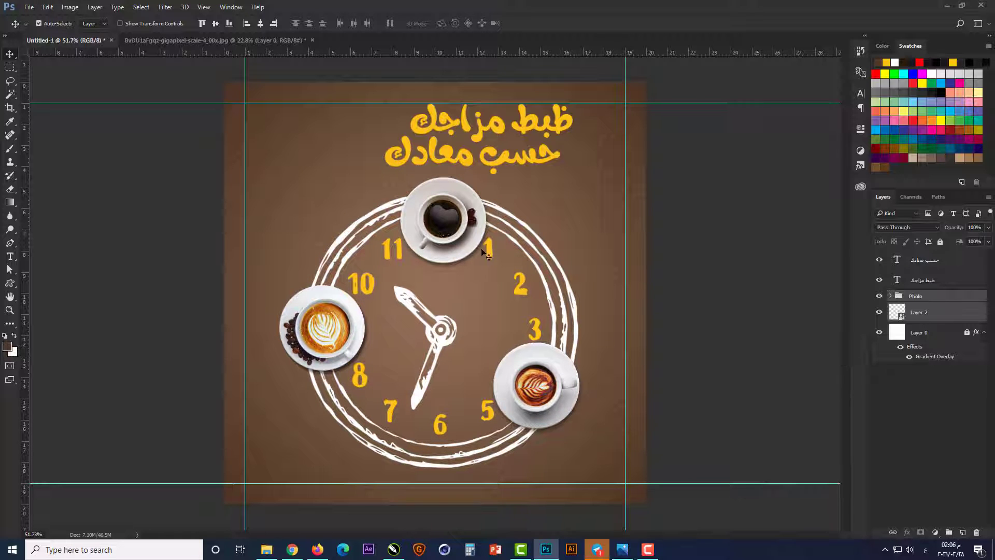
# Step: Offset the second line "حسب معادك" horizontally to the left so the two headline lines are staggered
pyautogui.click(513, 174)
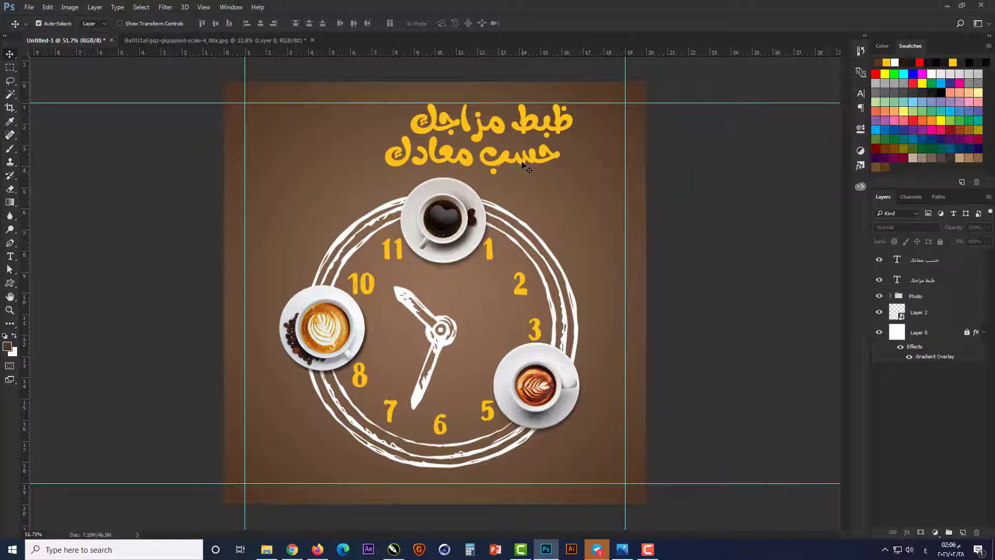
pyautogui.click(524, 166)
pyautogui.moveTo(517, 160); pyautogui.dragTo(468, 160)
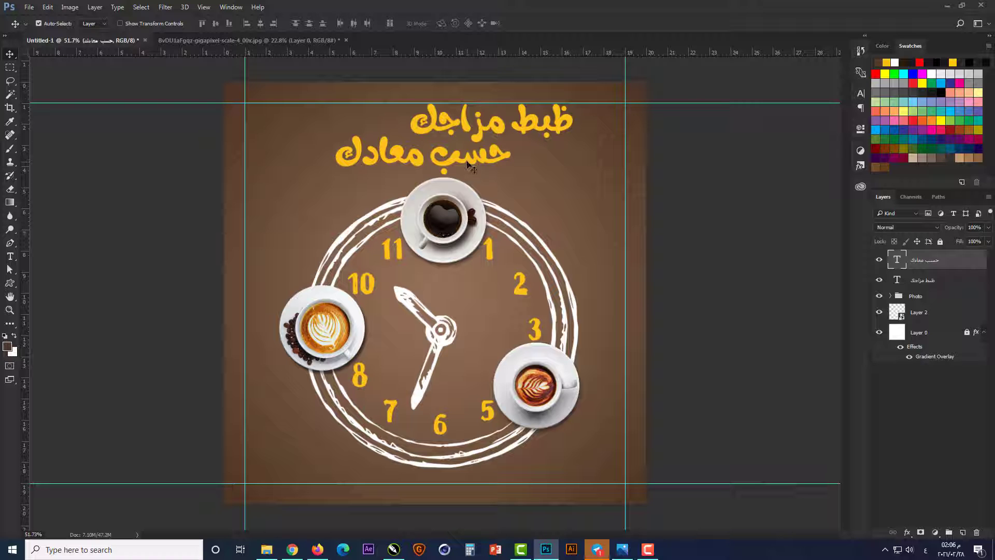
# Step: Shift both headline lines together about 50 px left so they are centred above the black coffee cup
pyautogui.scroll(2, 472, 151)
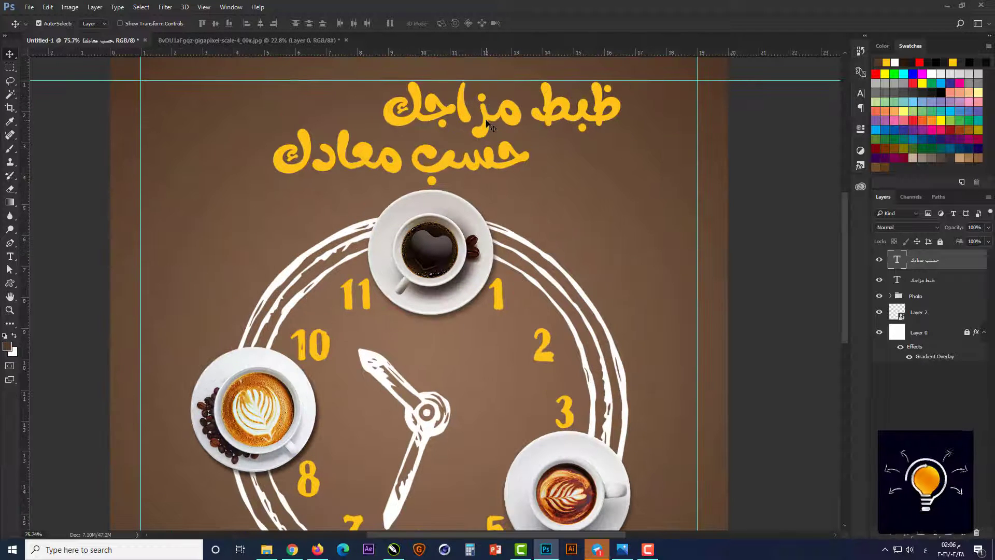
pyautogui.keyDown('shift'); pyautogui.click(486, 124); pyautogui.keyUp('shift')
pyautogui.hotkey('ctrl', 't')
pyautogui.scroll(-1, 474, 182)
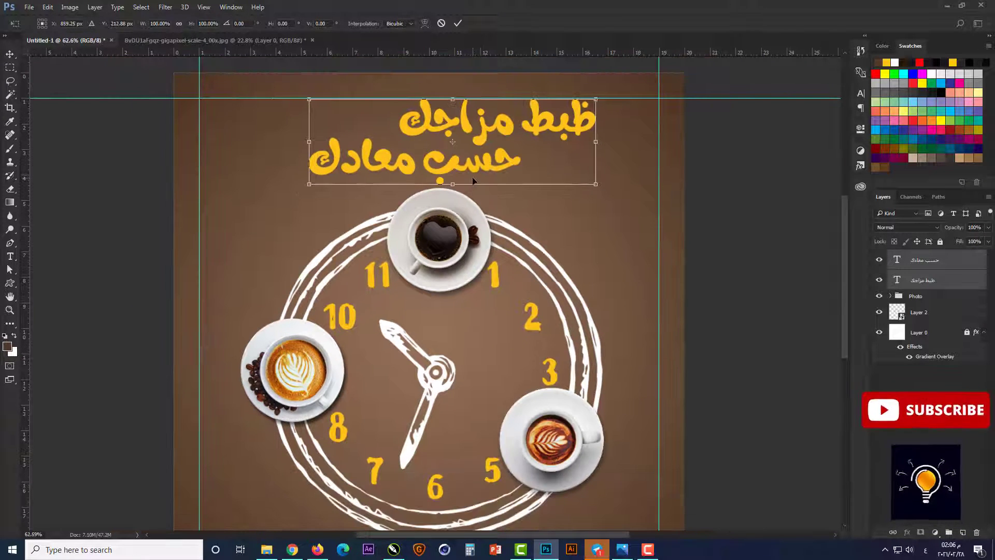
pyautogui.moveTo(465, 171); pyautogui.dragTo(446, 169)
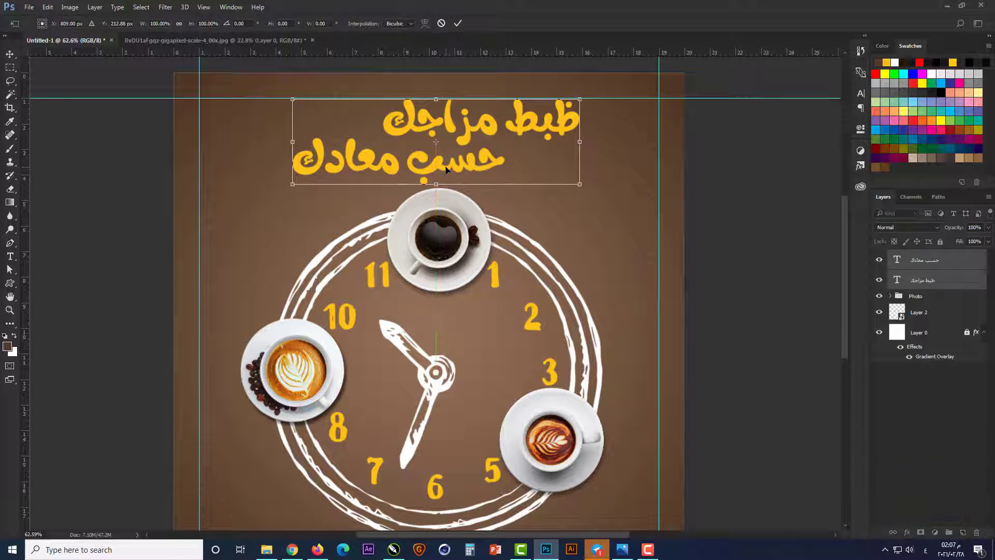
pyautogui.press('Return')
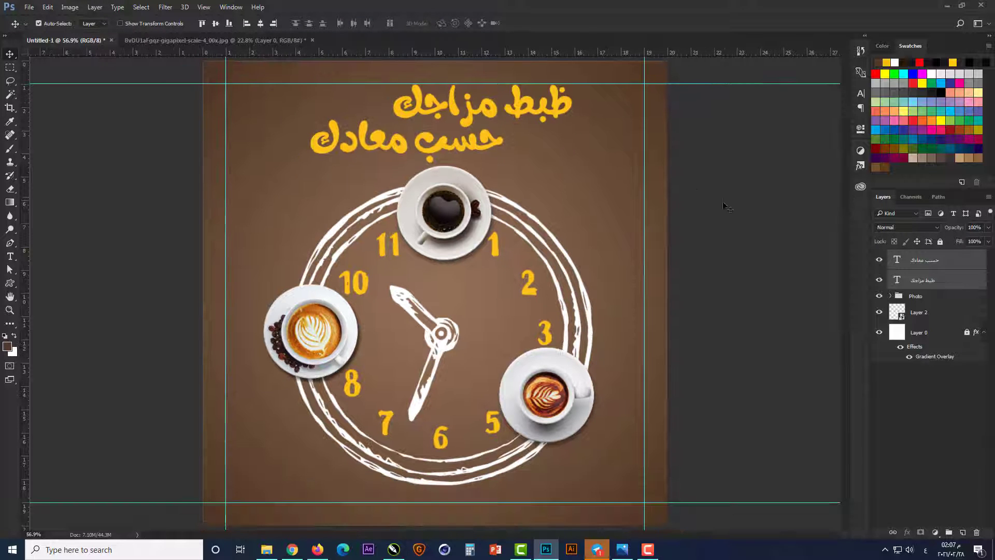
pyautogui.click(726, 223)
# Step: Change the text color of the second line "حسب معادك" to white with all CMYK values at 0
pyautogui.scroll(2, 508, 91)
pyautogui.scroll(2, 508, 90)
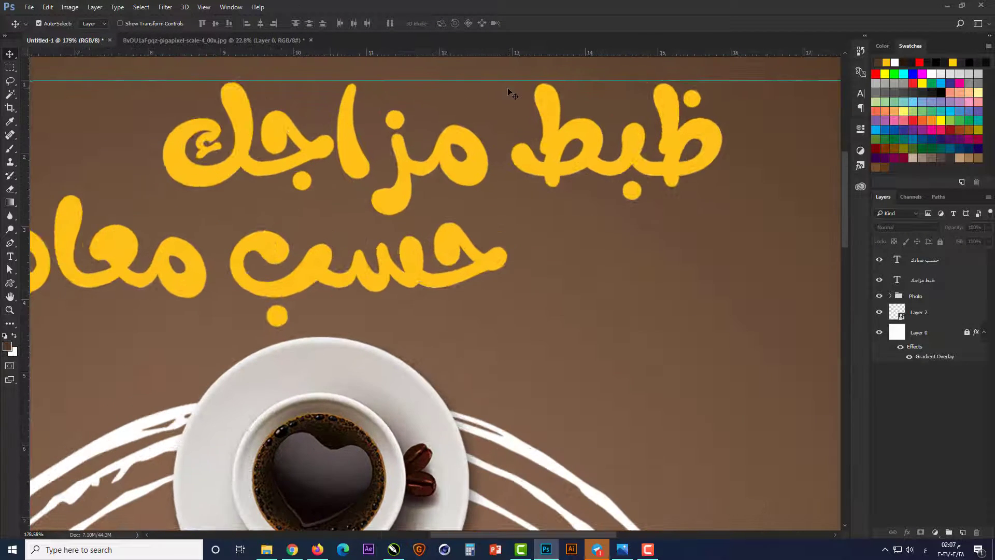
pyautogui.click(454, 240)
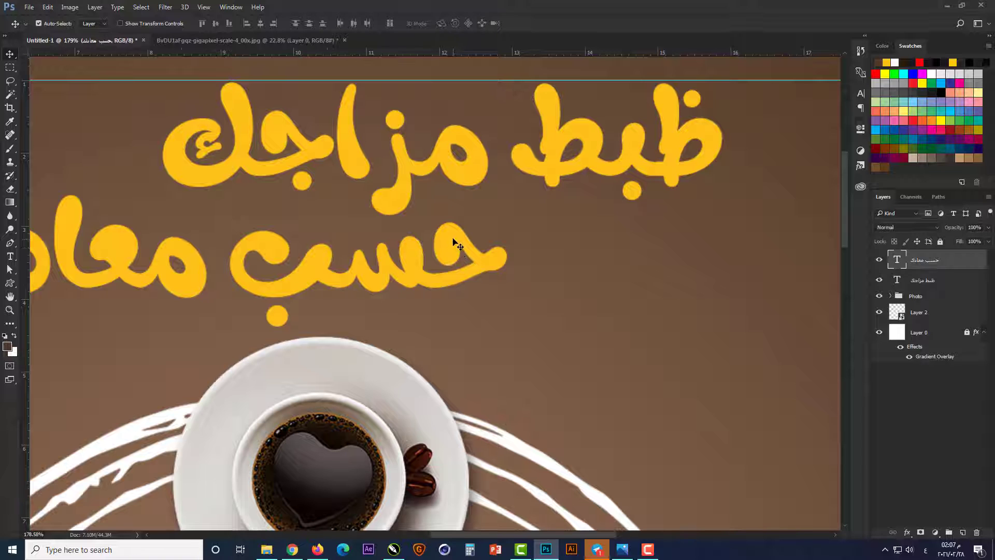
pyautogui.doubleClick(896, 260)
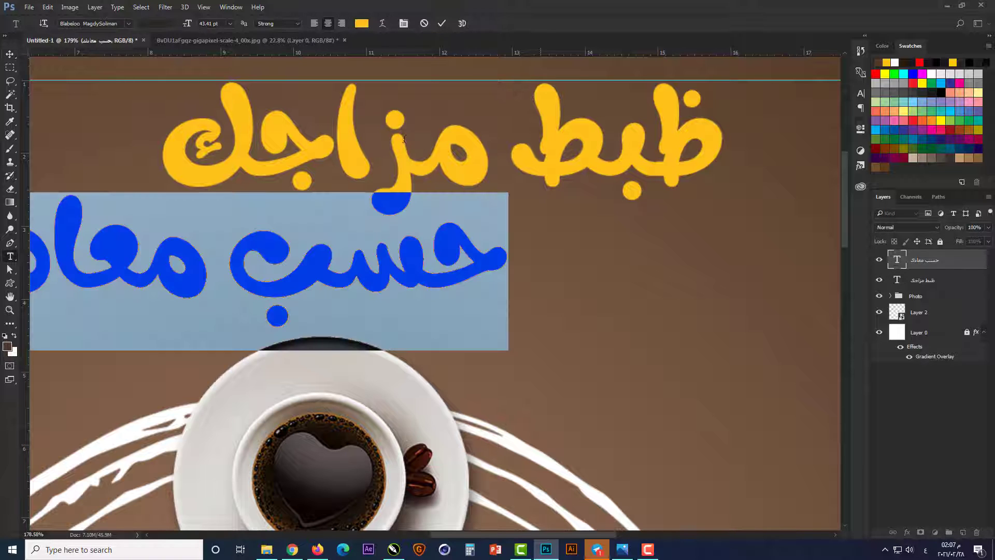
pyautogui.click(361, 24)
pyautogui.click(776, 368)
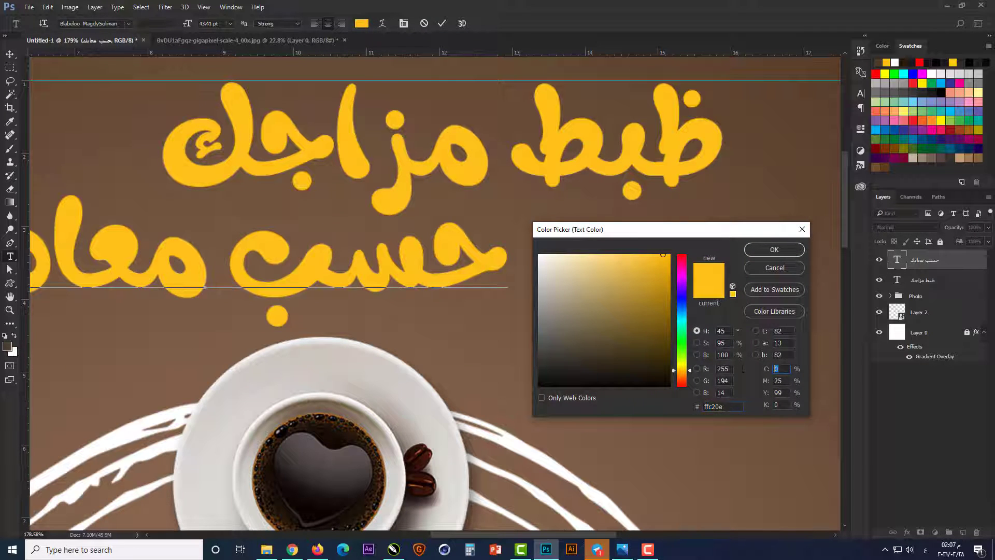
pyautogui.write('0')
pyautogui.press('Tab')
pyautogui.write('0')
pyautogui.press('Return')
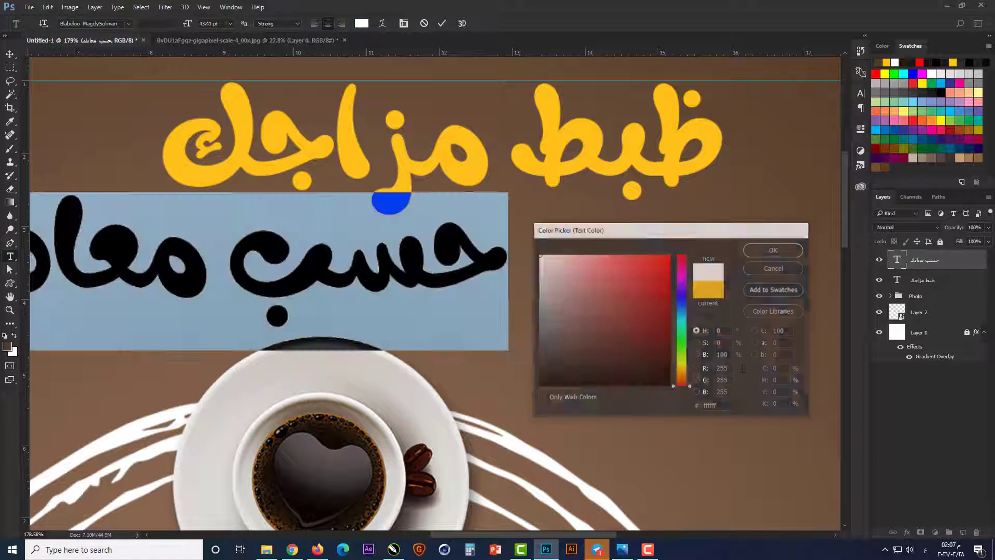
pyautogui.hotkey('ctrl', 'Return')
pyautogui.press('v')
pyautogui.hotkey('ctrl', '0')
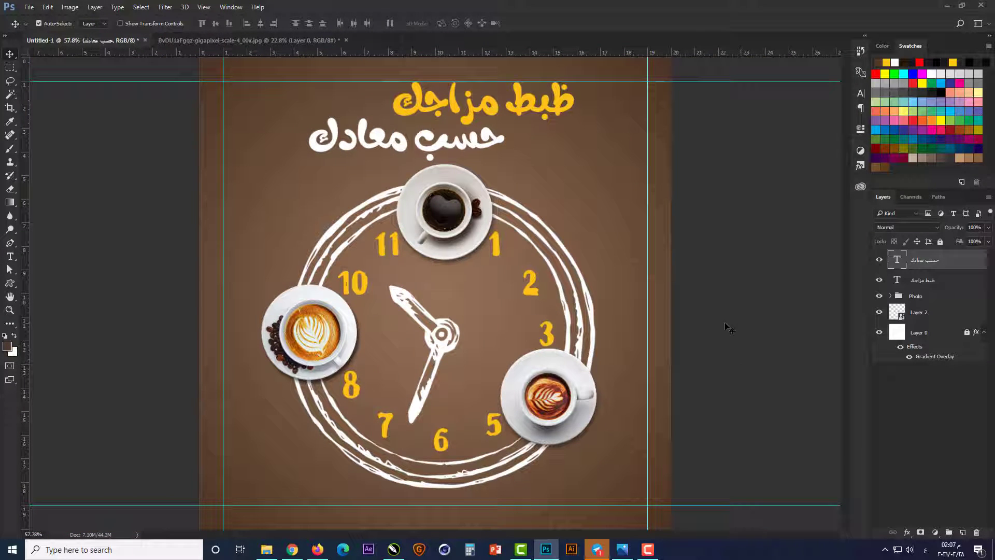
pyautogui.click(705, 316)
pyautogui.scroll(5, 512, 87)
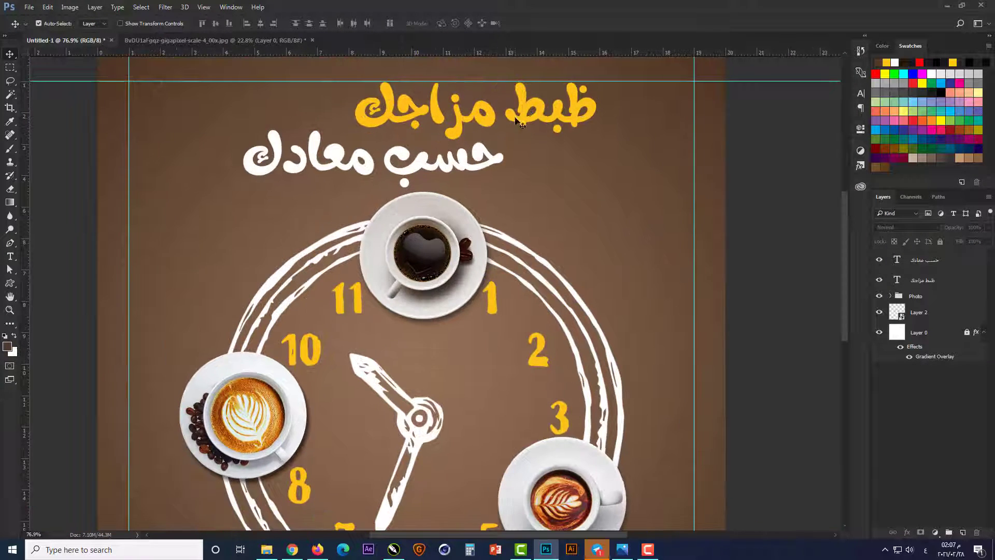
# Step: Duplicate the yellow headline text layer "ظبط مزاجك" twice and hide the two lower versions, keeping only copy 2 shown
pyautogui.scroll(2, 570, 151)
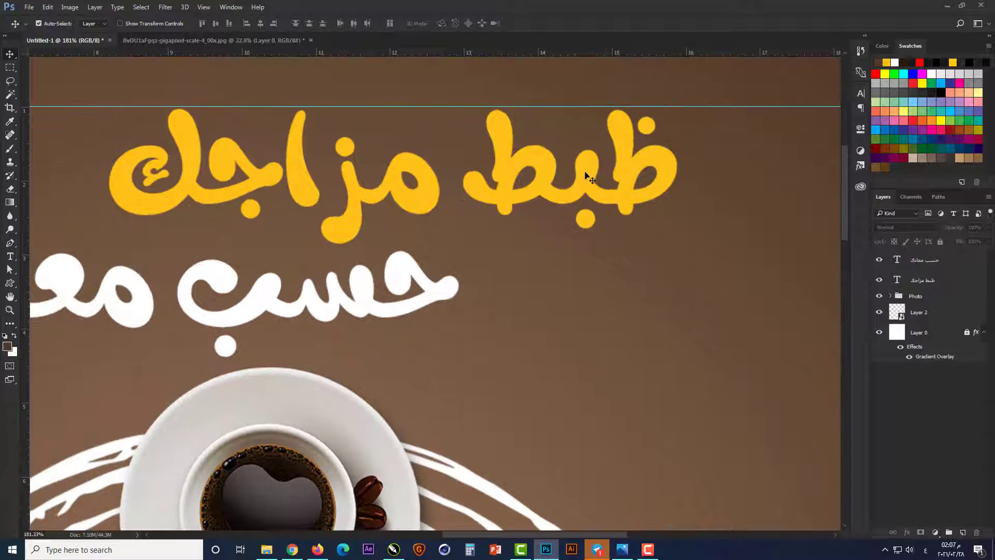
pyautogui.click(603, 180)
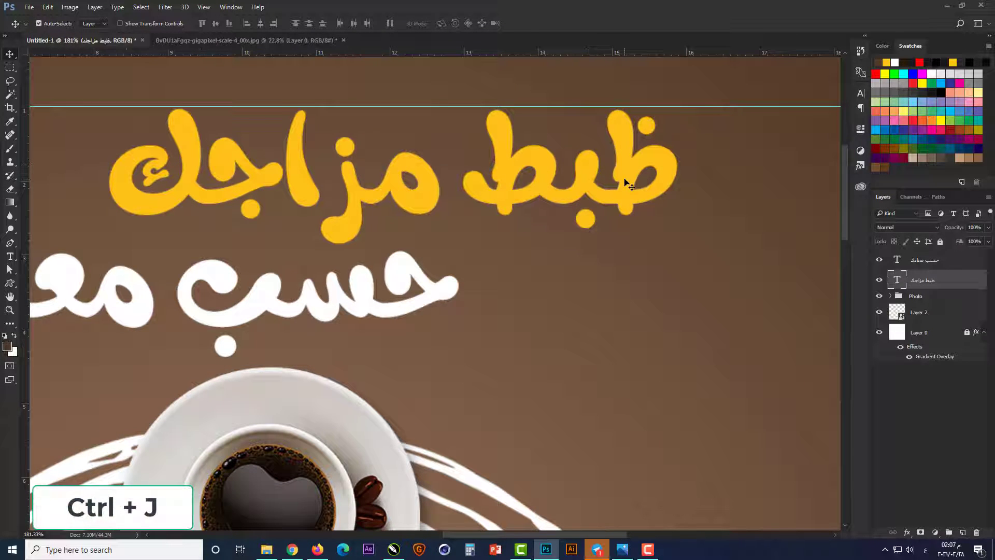
pyautogui.hotkey('ctrl', 'j')
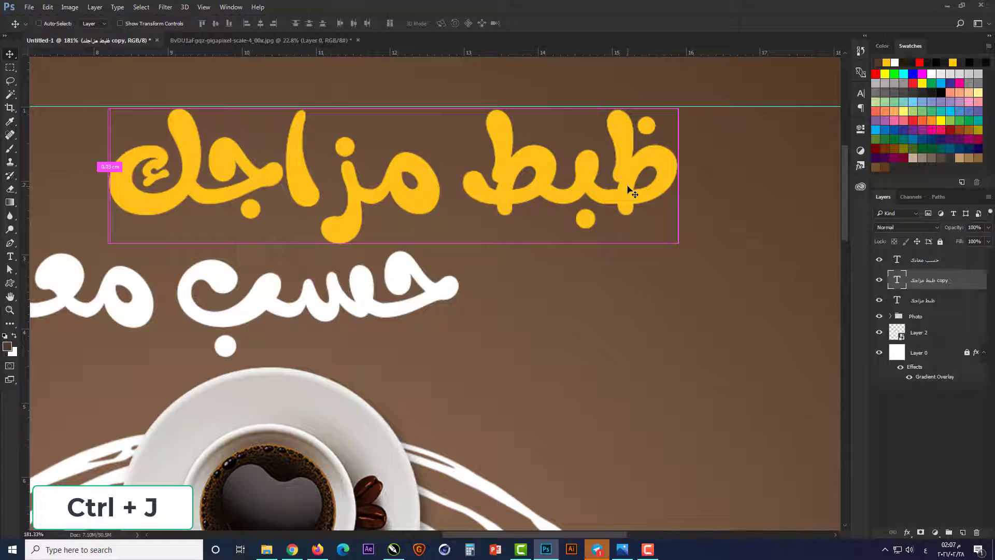
pyautogui.hotkey('ctrl', 'j')
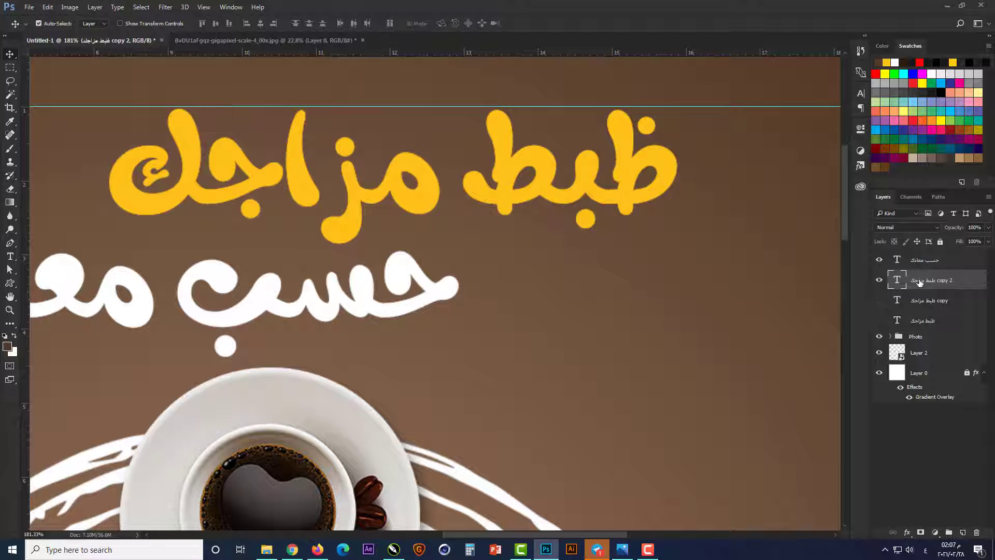
# Step: Add a new empty layer above the headline's copy 2 and get the Pen tool ready in Path mode over the word "ظبط"
pyautogui.scroll(4, 604, 156)
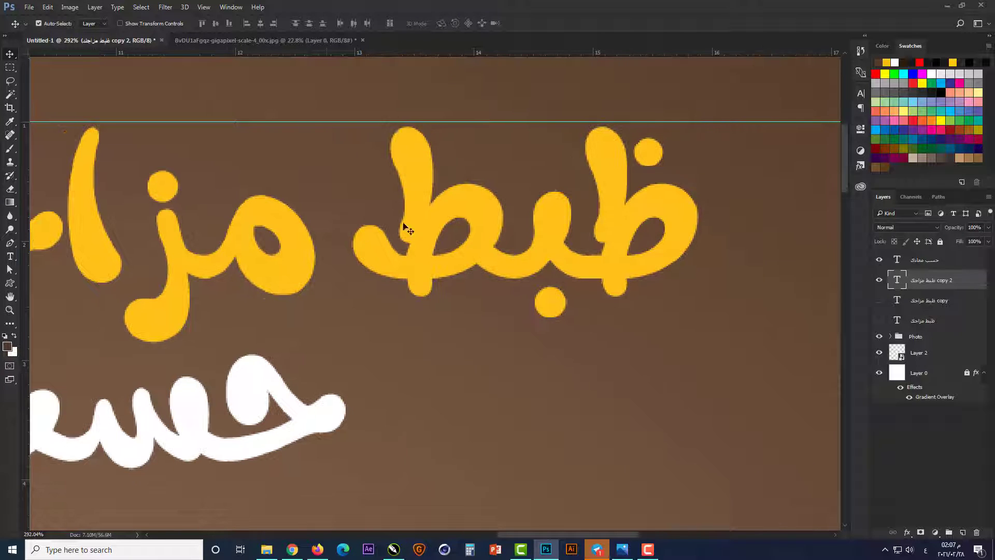
pyautogui.click(963, 531)
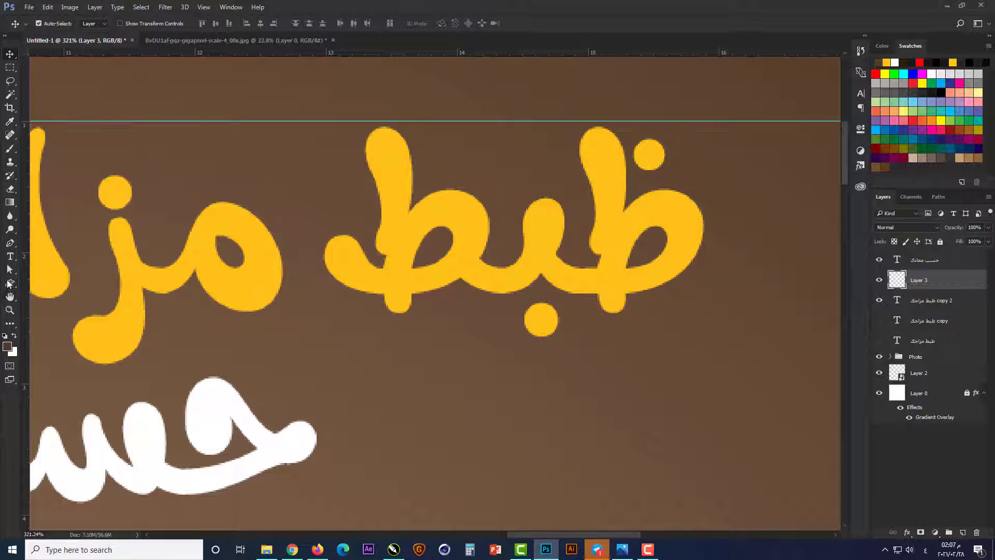
pyautogui.click(10, 243)
pyautogui.scroll(4, 491, 255)
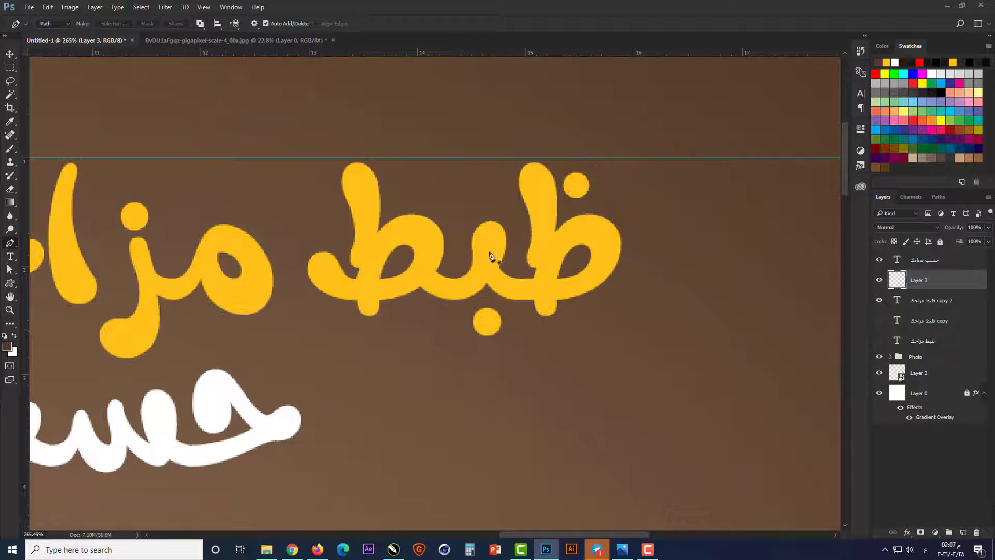
pyautogui.scroll(1, 570, 238)
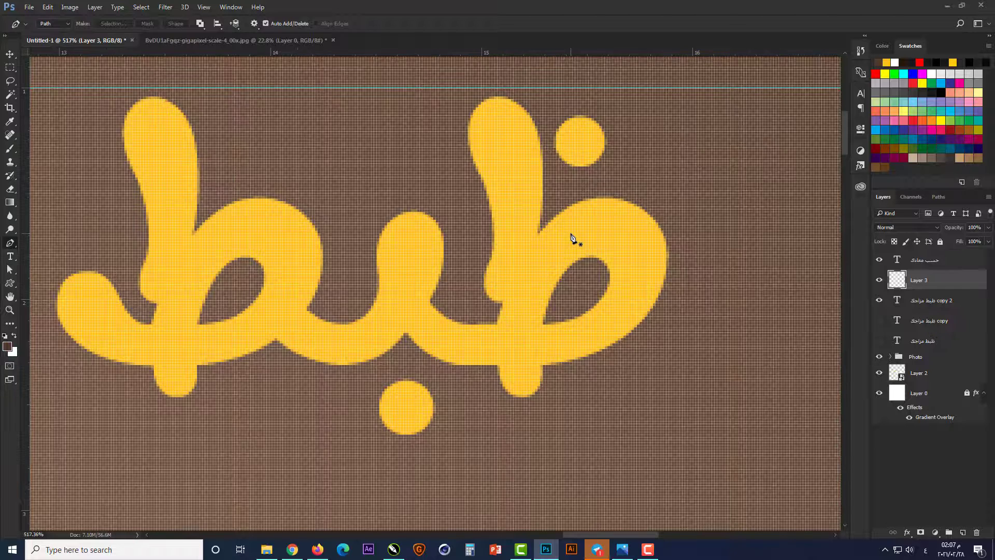
pyautogui.scroll(-1, 574, 242)
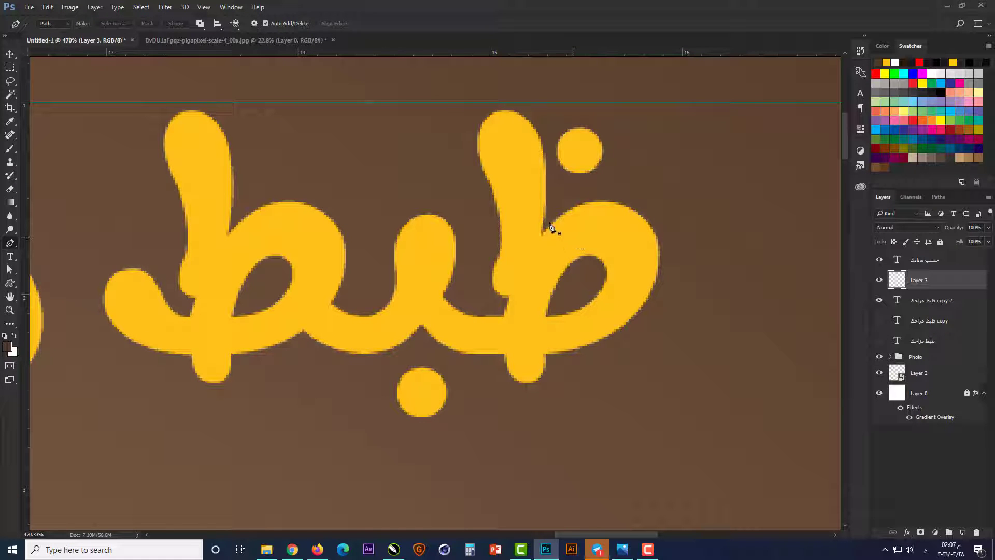
# Step: Draw a closed Pen path following the outer left curve of the ظ loop and enclosing the loop, and convert it into a selection
pyautogui.click(556, 220)
pyautogui.moveTo(505, 314); pyautogui.dragTo(495, 366)
pyautogui.click(516, 434)
pyautogui.click(714, 393)
pyautogui.click(770, 234)
pyautogui.click(658, 161)
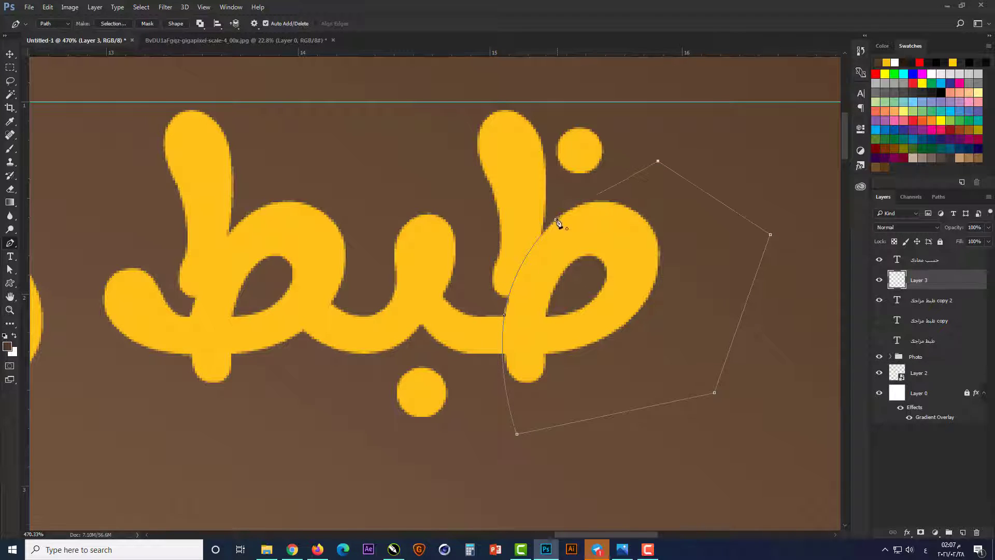
pyautogui.hotkey('ctrl', 'Return')
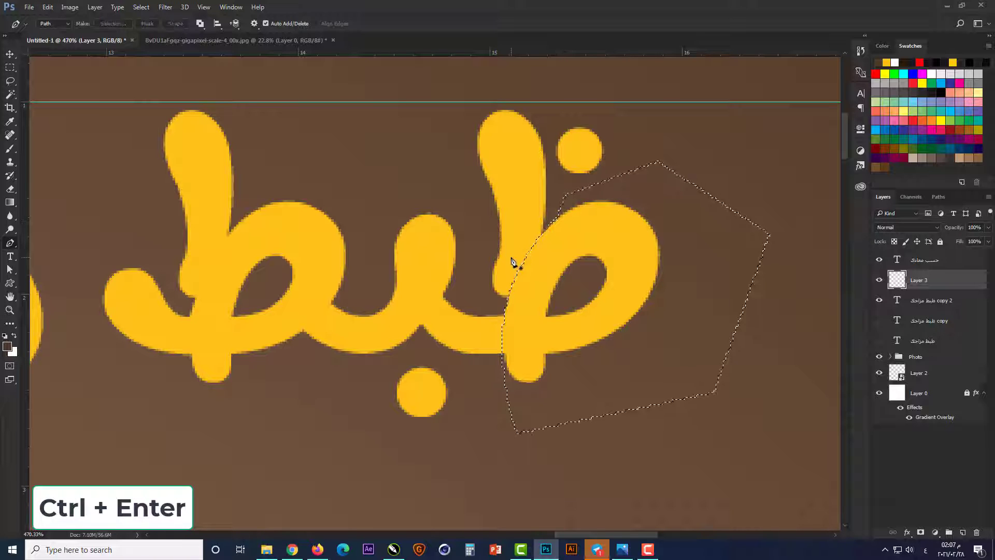
# Step: Set up a soft round brush with 0% hardness and a size of 30 px
pyautogui.click(10, 148)
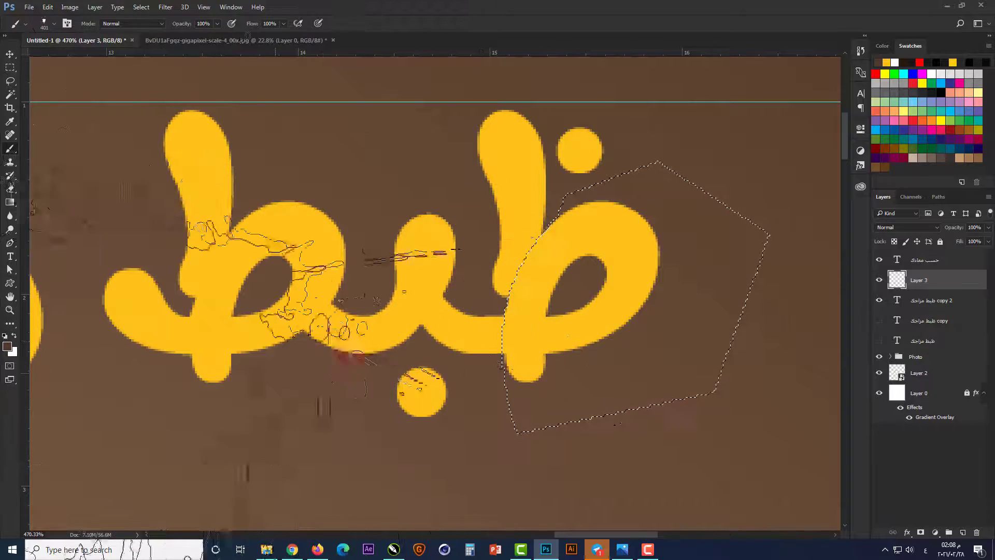
pyautogui.rightClick(423, 140)
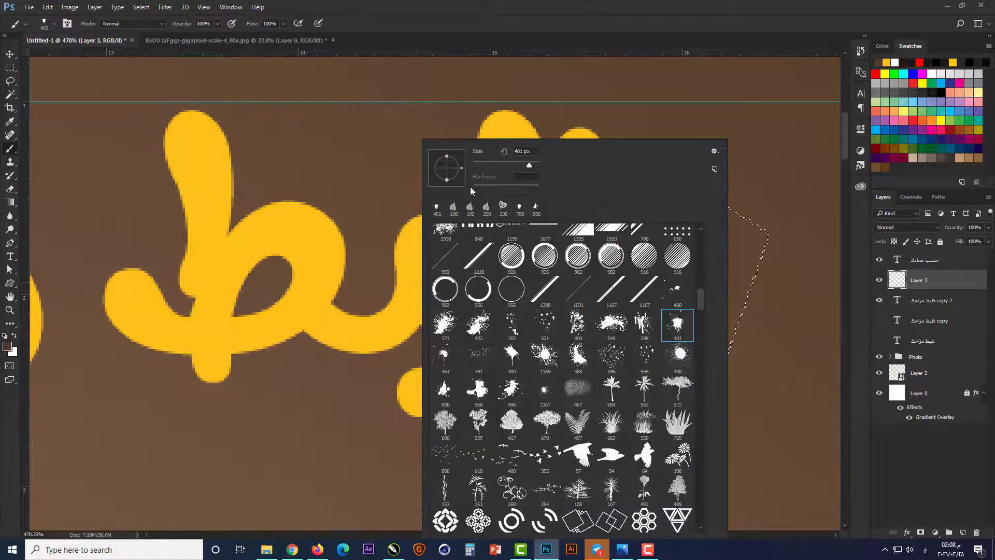
pyautogui.moveTo(702, 298); pyautogui.dragTo(699, 240)
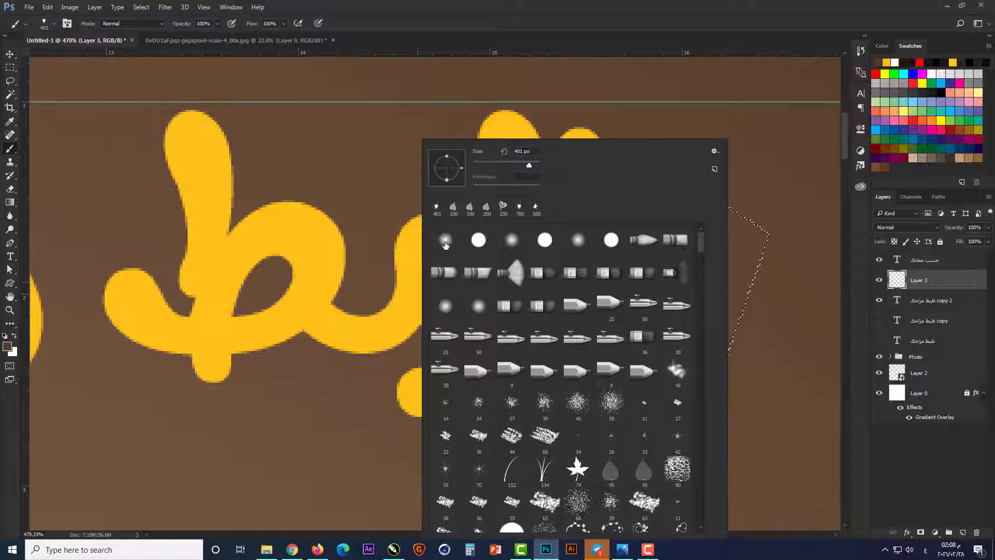
pyautogui.click(446, 240)
pyautogui.click(497, 183)
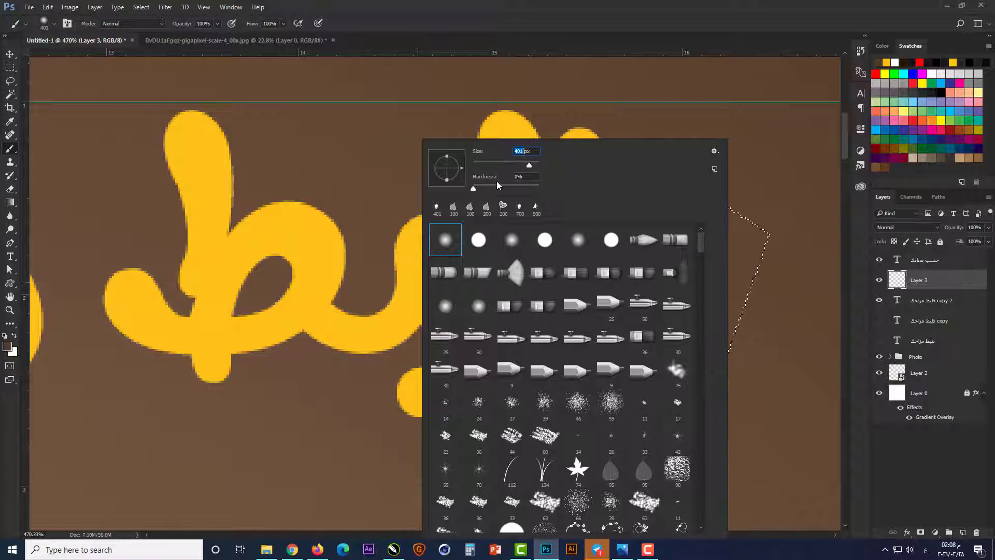
pyautogui.write('30')
pyautogui.press('Return')
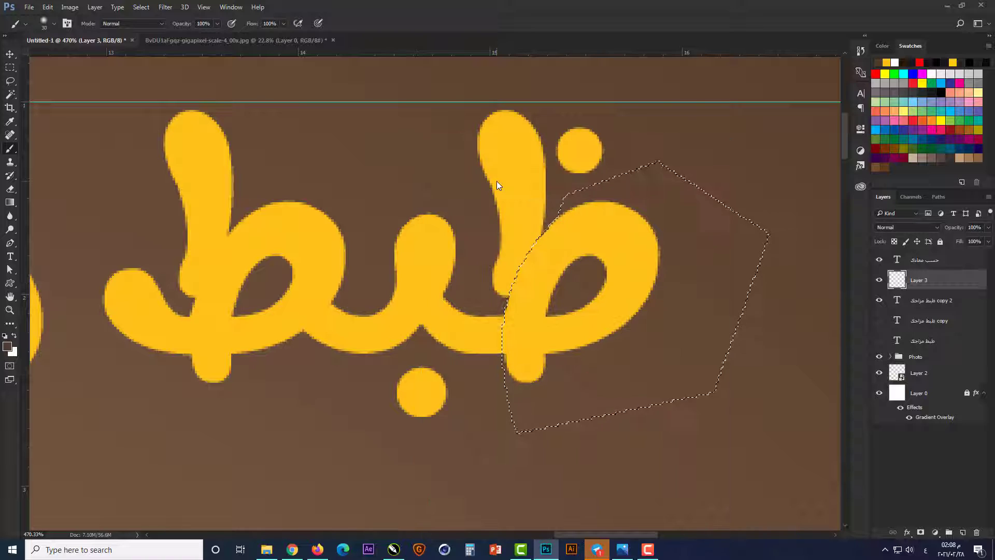
# Step: Set the foreground color to the very dark brown #180e06
pyautogui.scroll(1, 529, 243)
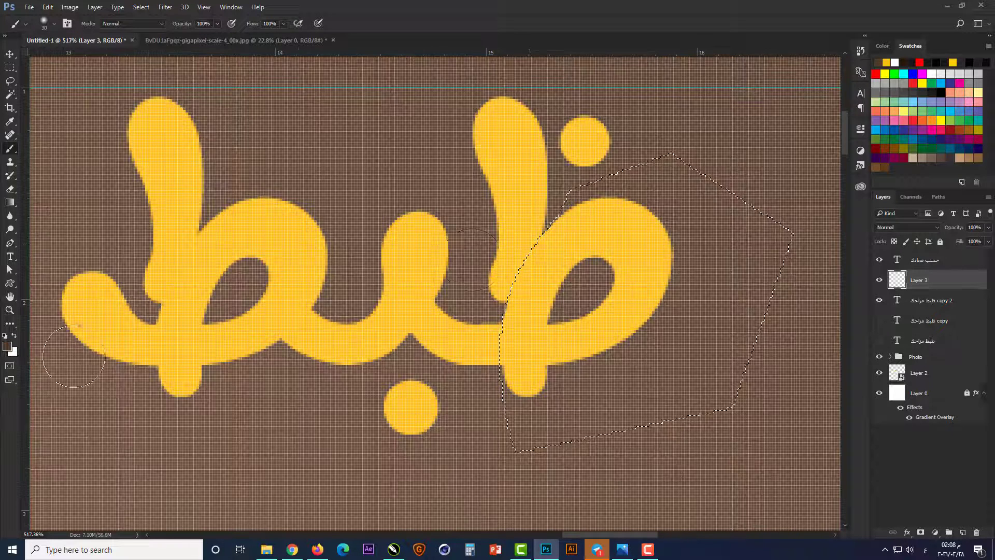
pyautogui.scroll(-1, 348, 305)
pyautogui.click(8, 346)
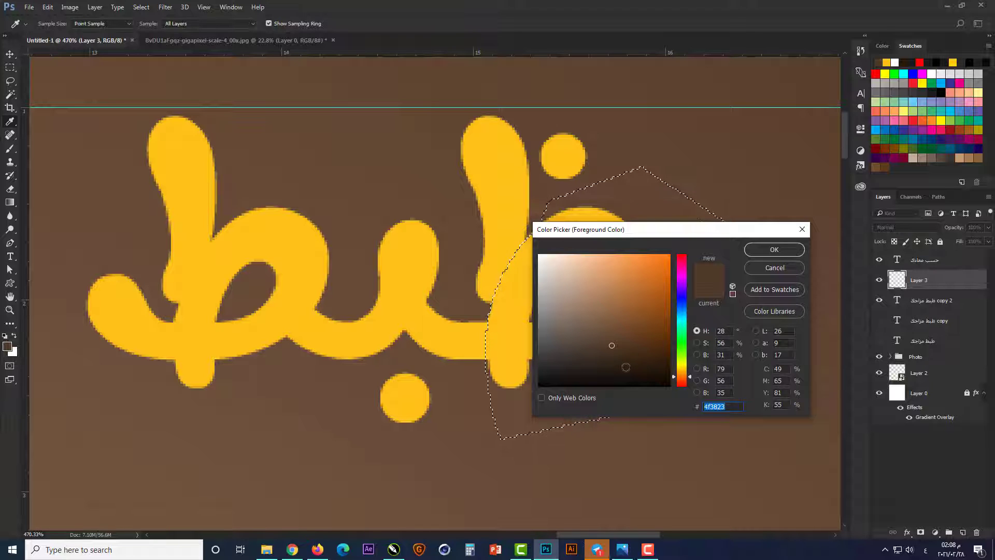
pyautogui.click(627, 368)
pyautogui.click(638, 374)
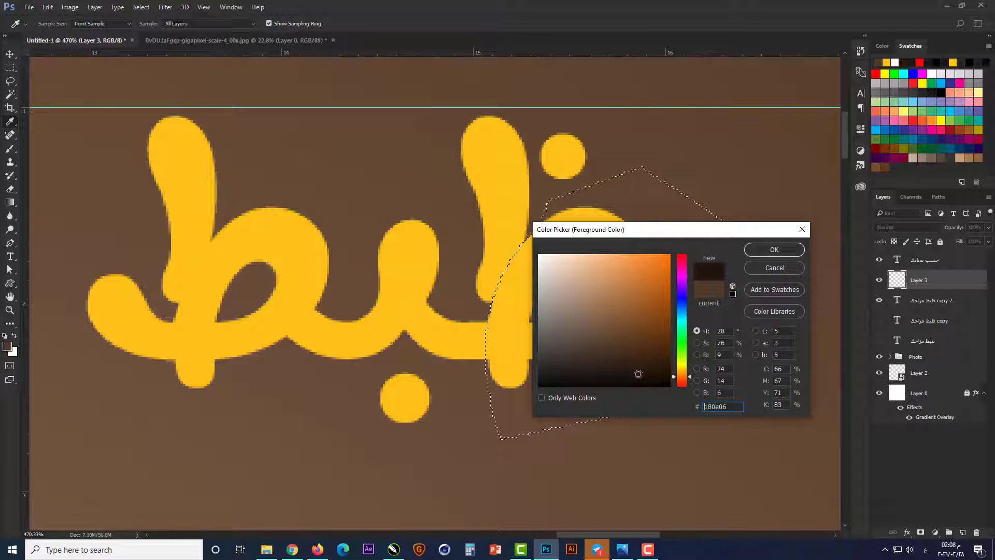
pyautogui.click(770, 250)
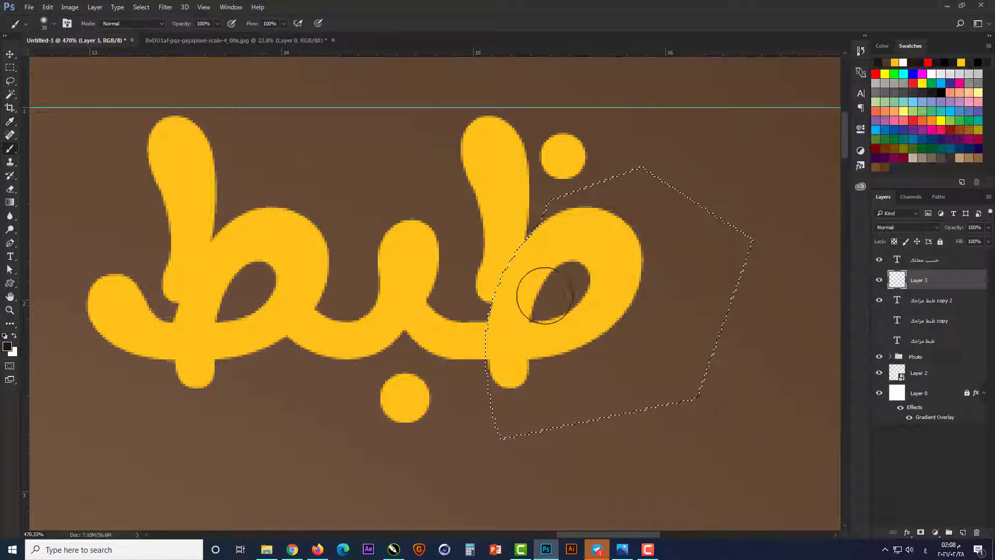
# Step: Invert the loop selection, paint a soft dark shadow along the ظ loop's outer left edge over the upright stroke, and deselect
pyautogui.scroll(1, 557, 285)
pyautogui.scroll(-1, 560, 286)
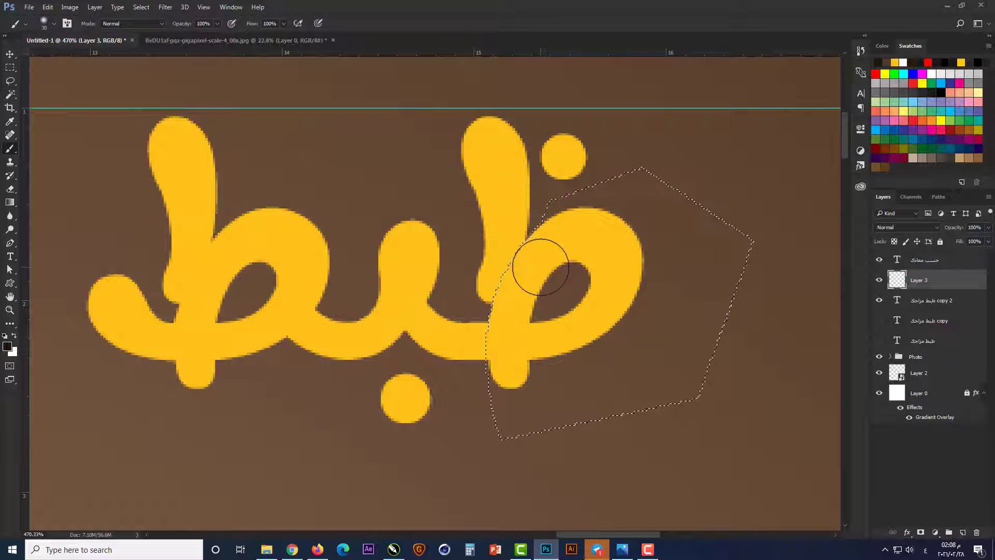
pyautogui.click(10, 68)
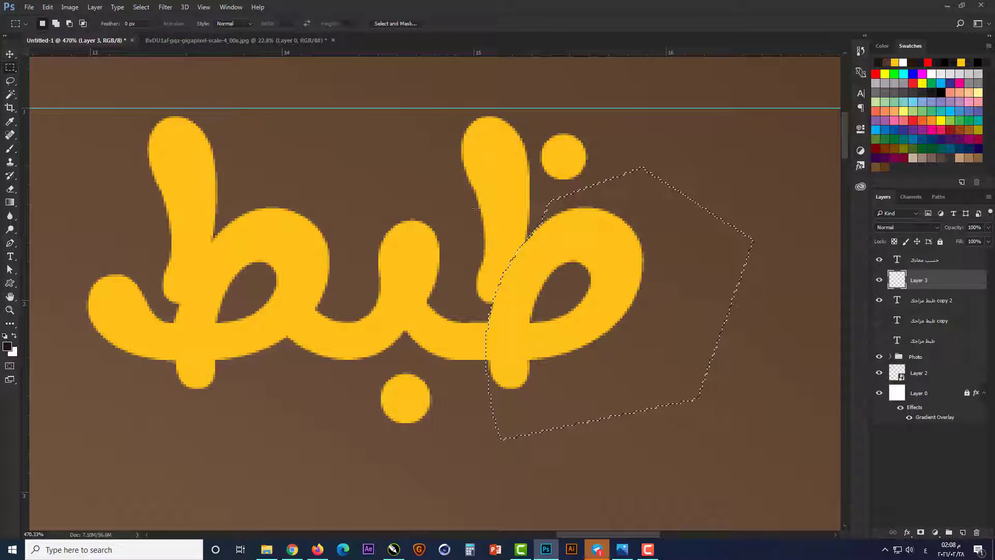
pyautogui.rightClick(550, 254)
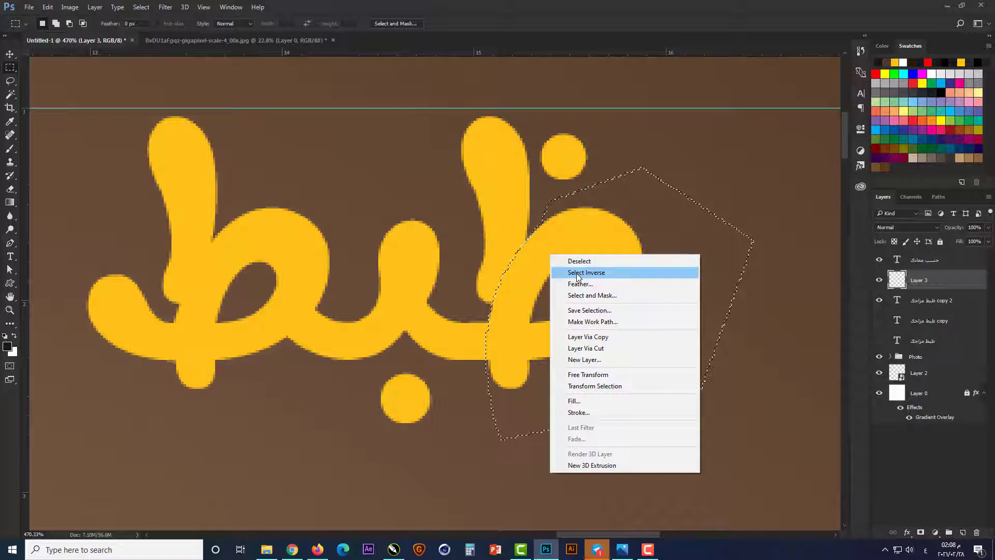
pyautogui.click(576, 273)
pyautogui.press('b')
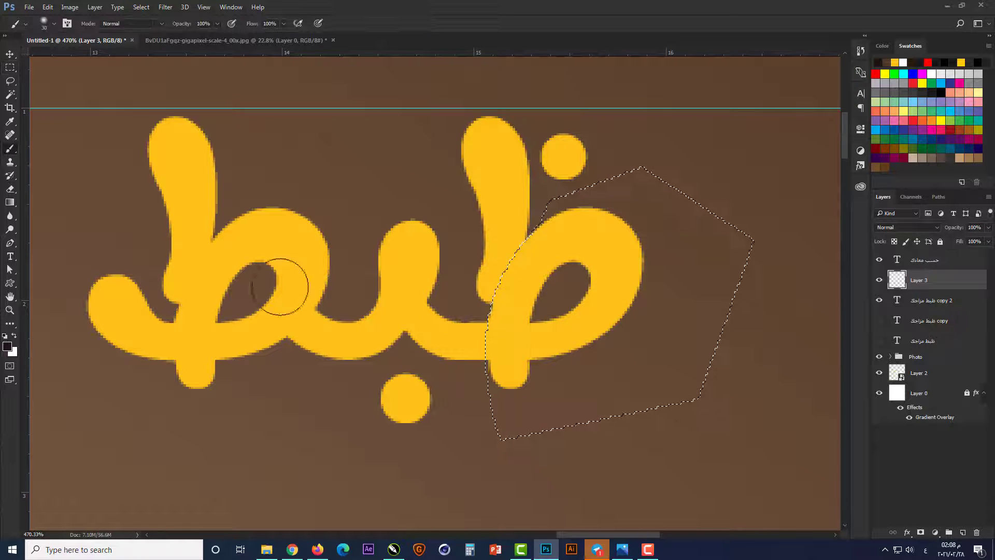
pyautogui.moveTo(533, 272)
pyautogui.mouseDown()
pyautogui.moveTo(540, 256)
pyautogui.moveTo(520, 318)
pyautogui.moveTo(528, 280)
pyautogui.moveTo(553, 260)
pyautogui.moveTo(517, 311)
pyautogui.moveTo(551, 260)
pyautogui.moveTo(526, 317)
pyautogui.moveTo(555, 249)
pyautogui.moveTo(526, 328)
pyautogui.mouseUp()
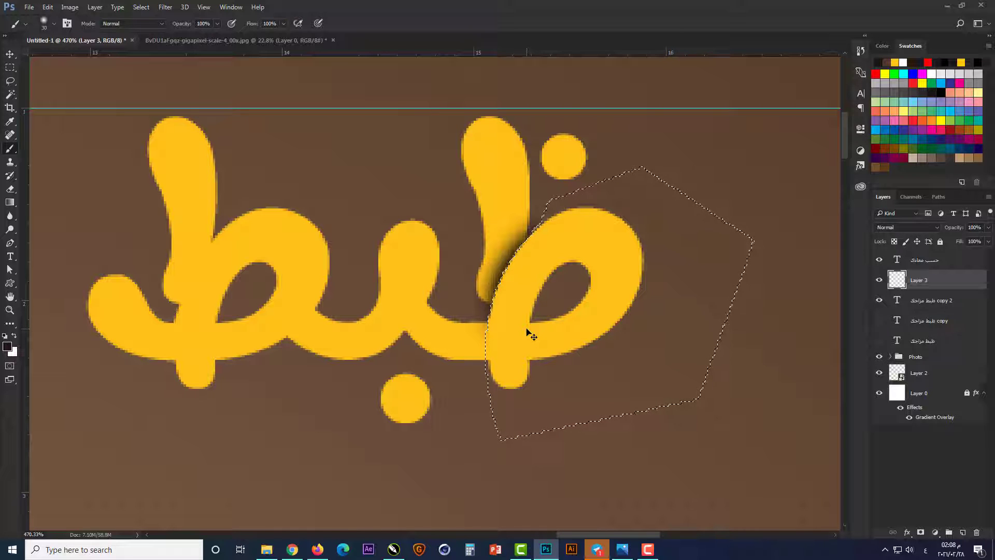
pyautogui.hotkey('ctrl', 'd')
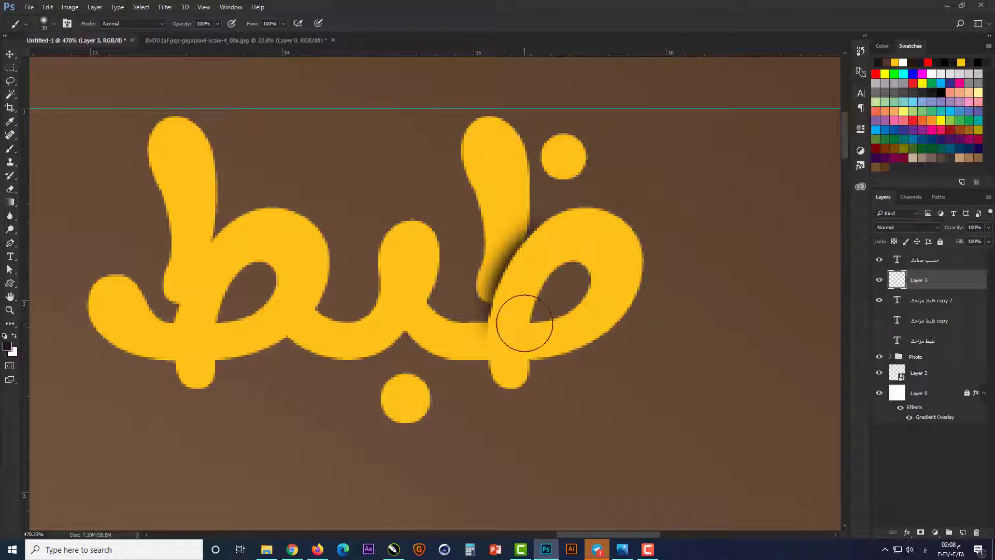
# Step: Select around the lower part of the ظ loop with a Pen path and extend the soft shadow down its left edge over the connecting stroke
pyautogui.press('v')
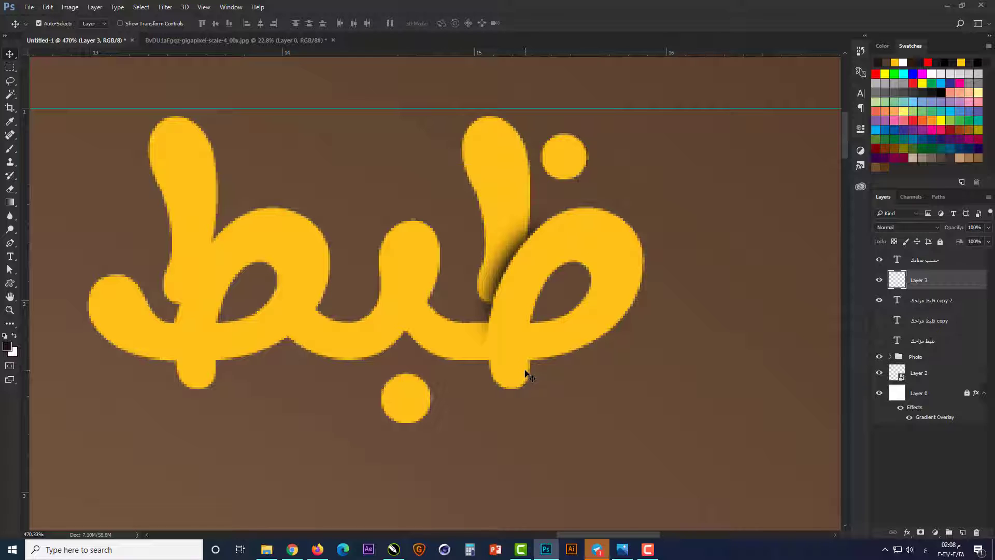
pyautogui.press('p')
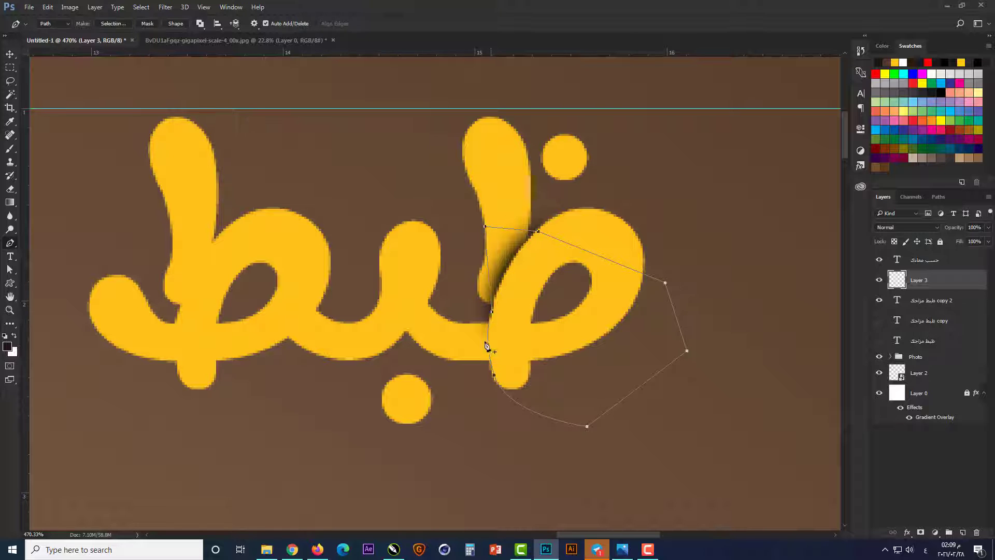
pyautogui.hotkey('ctrl', 'Return')
pyautogui.press('b')
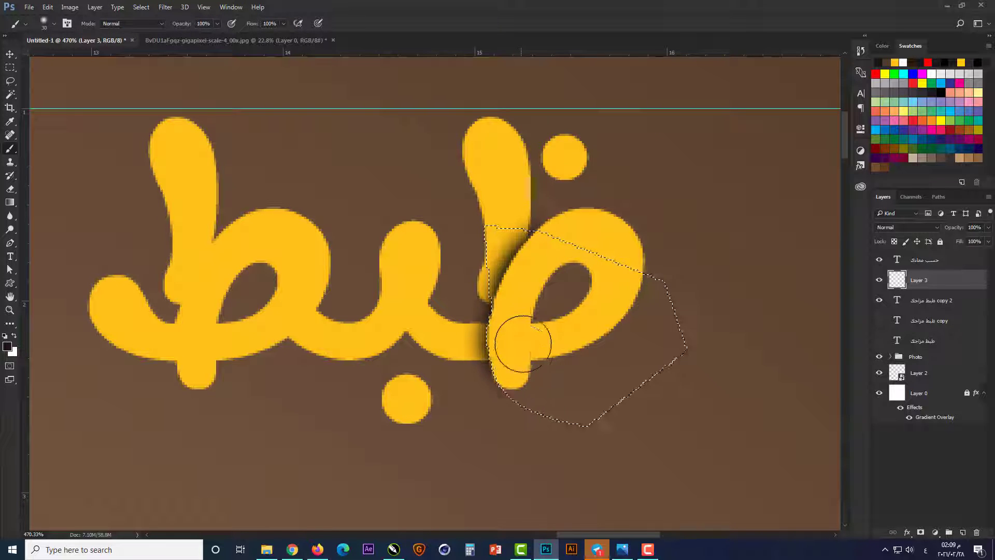
pyautogui.hotkey('ctrl', 'd')
# Step: Draw a closed Pen path along the inner right edge of the ظ loop's descending stroke and convert it into a selection
pyautogui.press('p')
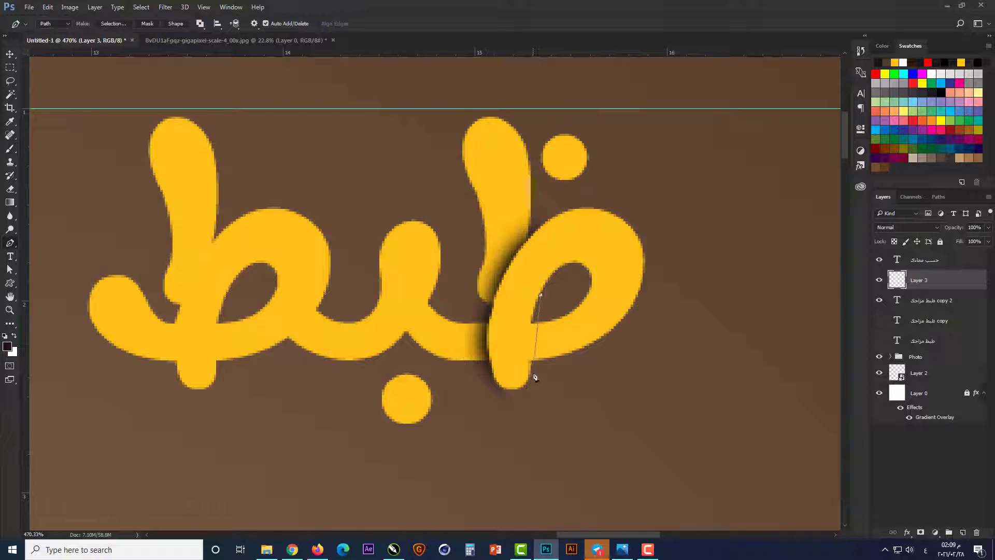
pyautogui.moveTo(543, 412); pyautogui.dragTo(538, 415)
pyautogui.click(553, 470)
pyautogui.click(760, 371)
pyautogui.click(801, 195)
pyautogui.click(508, 156)
pyautogui.click(492, 251)
pyautogui.click(540, 295)
pyautogui.hotkey('ctrl', 'Return')
# Step: Paint a soft dark shadow to the right of the ظ descending stroke where it crosses the loop's base, and clear the selection
pyautogui.press('b')
pyautogui.moveTo(509, 335)
pyautogui.mouseDown()
pyautogui.moveTo(499, 354)
pyautogui.moveTo(506, 311)
pyautogui.moveTo(510, 361)
pyautogui.mouseUp()
pyautogui.hotkey('ctrl', 'd')
# Step: Draw a closed Pen path along the lower right edge of the ب tooth and around it, and turn it into a selection
pyautogui.moveTo(420, 322); pyautogui.dragTo(436, 322)
pyautogui.press('p')
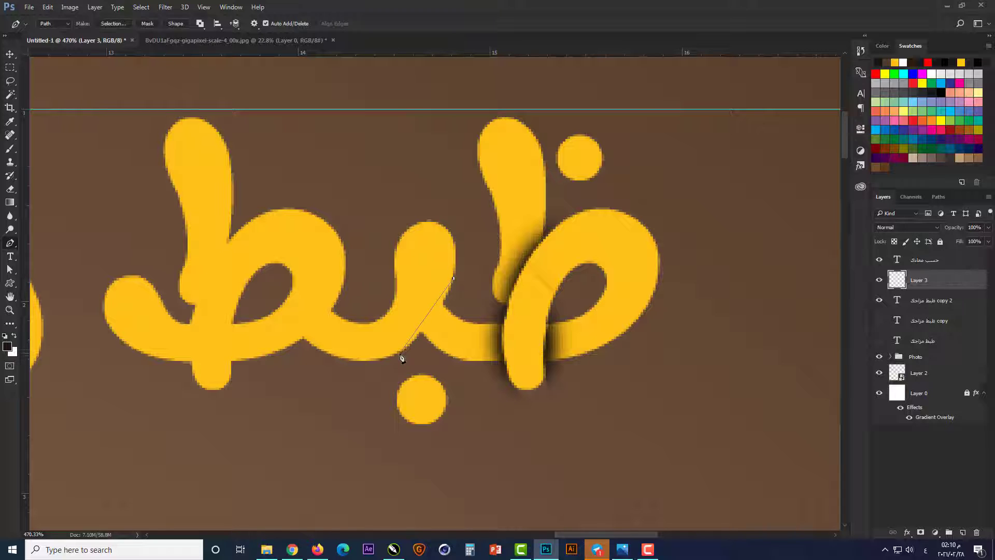
pyautogui.moveTo(365, 385); pyautogui.dragTo(363, 385)
pyautogui.click(262, 304)
pyautogui.click(347, 156)
pyautogui.click(440, 166)
pyautogui.click(479, 231)
pyautogui.click(453, 279)
pyautogui.hotkey('ctrl', 'Return')
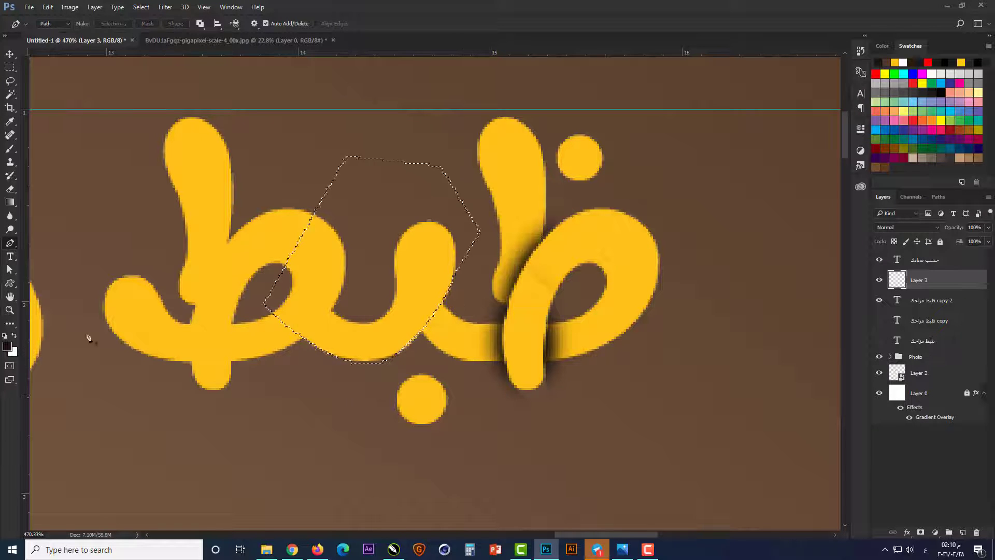
# Step: Invert the ب selection, paint a soft shadow along the tooth's lower right edge over the stroke joining the ظ, and deselect
pyautogui.press('b')
pyautogui.click(10, 68)
pyautogui.rightClick(385, 248)
pyautogui.click(409, 265)
pyautogui.press('b')
pyautogui.moveTo(394, 318)
pyautogui.mouseDown()
pyautogui.moveTo(389, 306)
pyautogui.moveTo(413, 284)
pyautogui.mouseUp()
pyautogui.hotkey('ctrl', 'd')
# Step: Draw a closed Pen path along the lower right curve of the ط loop and enclosing the loop, and convert it into a selection
pyautogui.press('p')
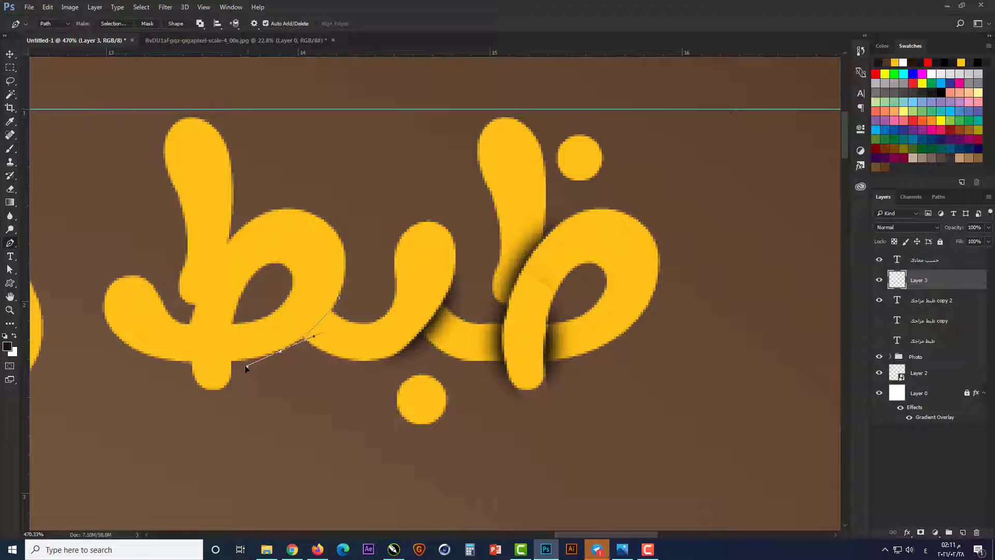
pyautogui.click(256, 147)
pyautogui.click(380, 169)
pyautogui.click(339, 298)
pyautogui.hotkey('ctrl', 'Return')
# Step: Invert the ط loop selection and paint a soft dark shadow along the loop's lower right edge where the ب stroke begins
pyautogui.press('m')
pyautogui.rightClick(271, 223)
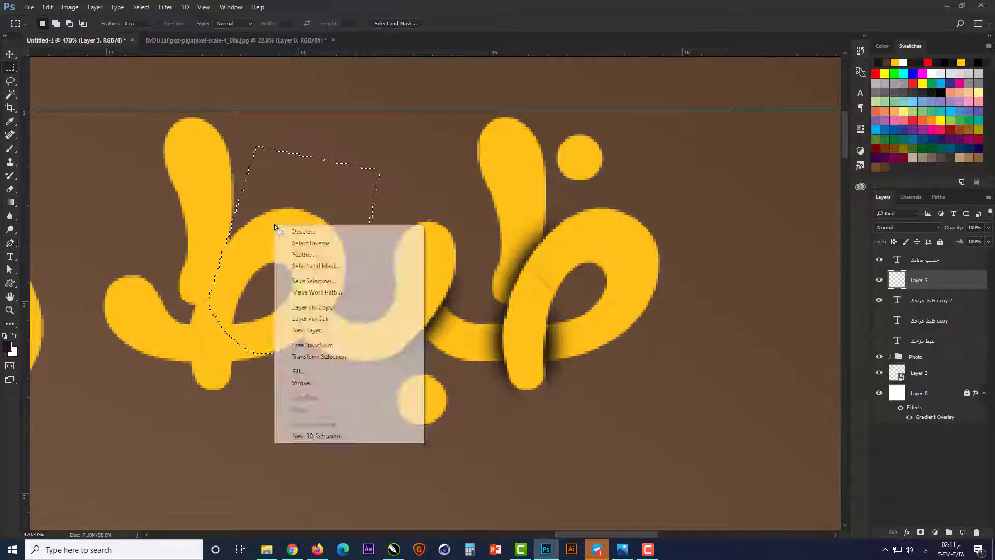
pyautogui.click(293, 236)
pyautogui.click(10, 149)
pyautogui.moveTo(302, 296); pyautogui.dragTo(267, 321)
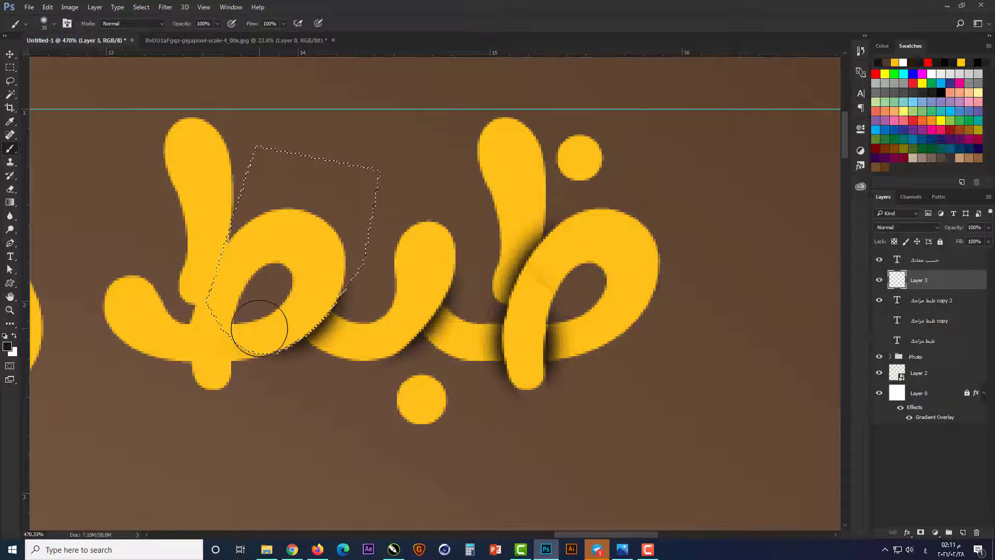
# Step: Deselect, draw a closed Pen path along the right edge of the ط's lower stem enclosing the area beyond it, and turn it into a selection
pyautogui.hotkey('ctrl', 'd')
pyautogui.scroll(-1, 180, 336)
pyautogui.scroll(1, 180, 335)
pyautogui.press('p')
pyautogui.click(280, 306)
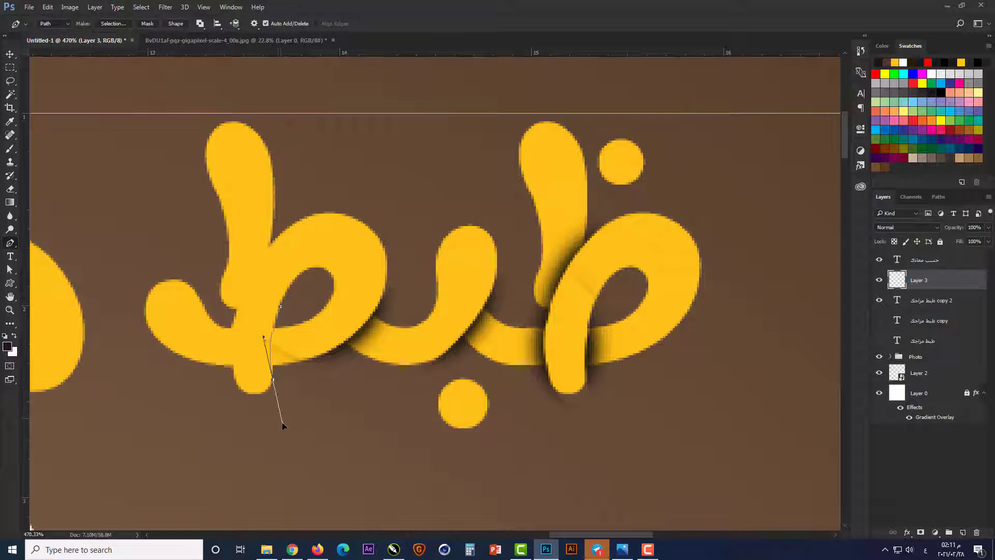
pyautogui.click(499, 352)
pyautogui.click(428, 160)
pyautogui.click(203, 222)
pyautogui.click(280, 306)
pyautogui.hotkey('ctrl', 'Return')
# Step: Paint a soft dark shadow along the right edge of the ط's lower stem over the loop stroke, and deselect
pyautogui.press('b')
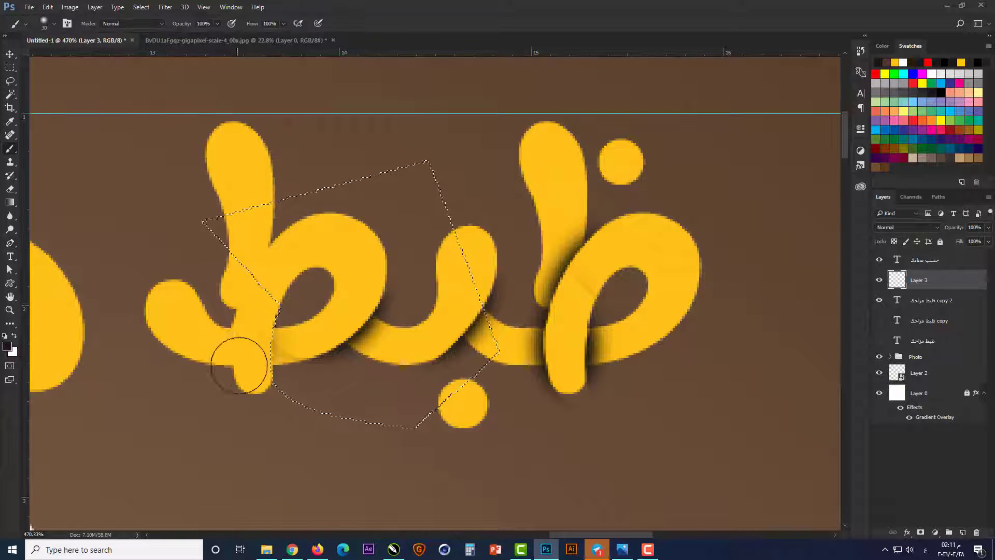
pyautogui.moveTo(237, 327); pyautogui.dragTo(214, 387)
pyautogui.hotkey('ctrl', 'd')
# Step: Draw a closed Pen path along the upper left curve of the ط loop and enclosing the loop, and convert it into a selection
pyautogui.press('p')
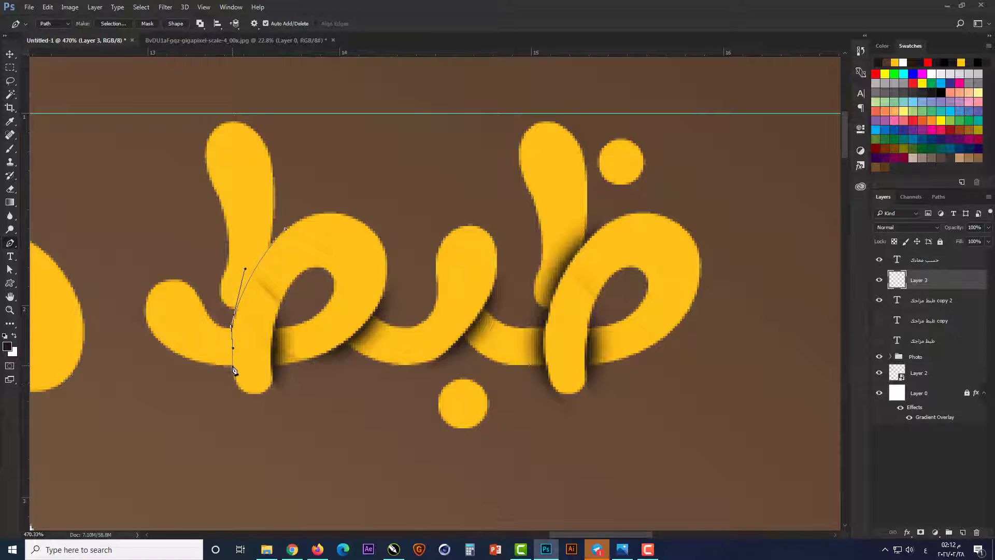
pyautogui.click(202, 409)
pyautogui.click(359, 449)
pyautogui.click(495, 184)
pyautogui.click(350, 175)
pyautogui.click(284, 228)
pyautogui.hotkey('ctrl', 'Return')
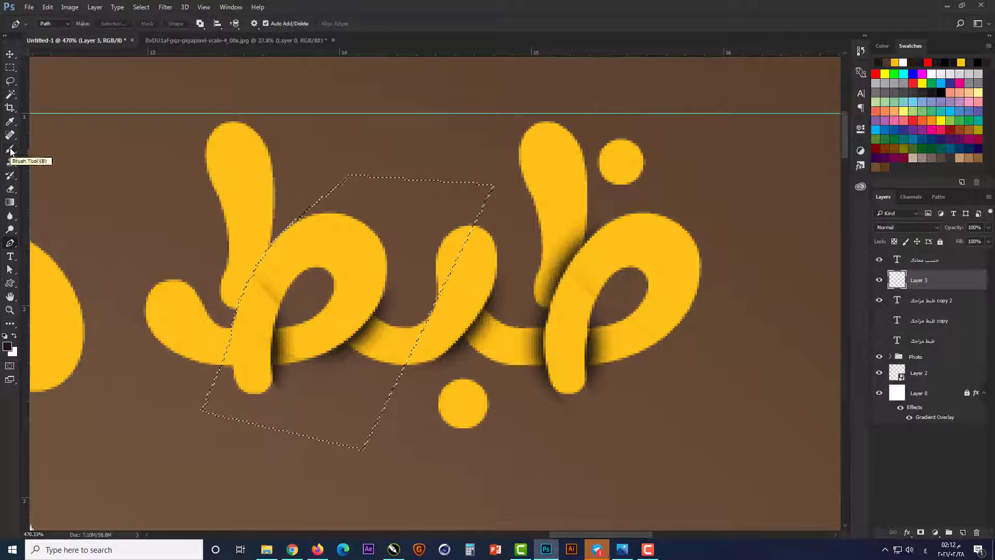
# Step: Invert the ط loop selection, paint a soft shadow on the foot of the upright stroke where the loop crosses it, and deselect
pyautogui.click(10, 68)
pyautogui.rightClick(279, 256)
pyautogui.click(312, 276)
pyautogui.press('b')
pyautogui.moveTo(291, 267)
pyautogui.mouseDown()
pyautogui.moveTo(300, 269)
pyautogui.moveTo(286, 280)
pyautogui.mouseUp()
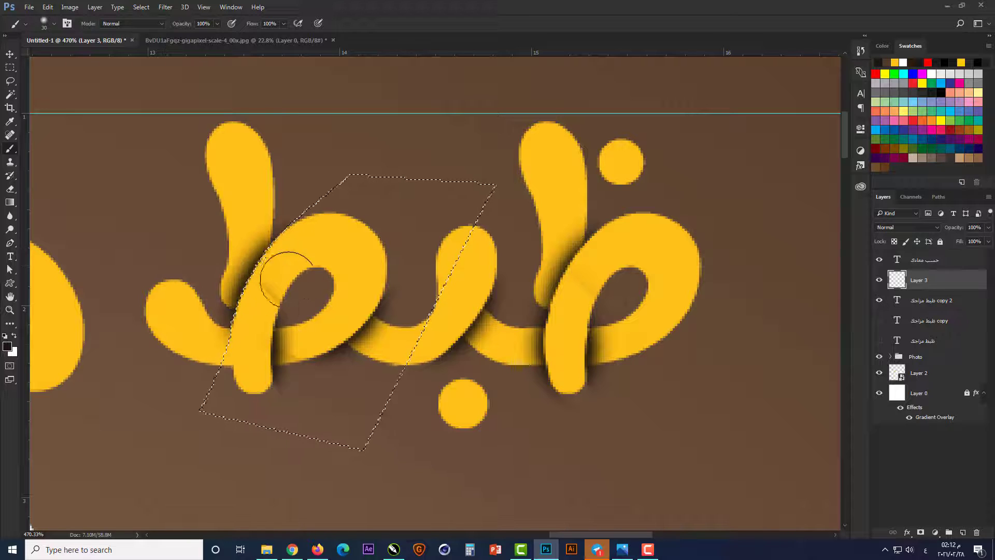
pyautogui.hotkey('ctrl', 'd')
# Step: Draw a closed Pen path along the left edge of the ط's lower stem, enclosing the letter's tail, and turn it into a selection
pyautogui.press('p')
pyautogui.click(234, 316)
pyautogui.click(228, 357)
pyautogui.moveTo(234, 380); pyautogui.dragTo(239, 403)
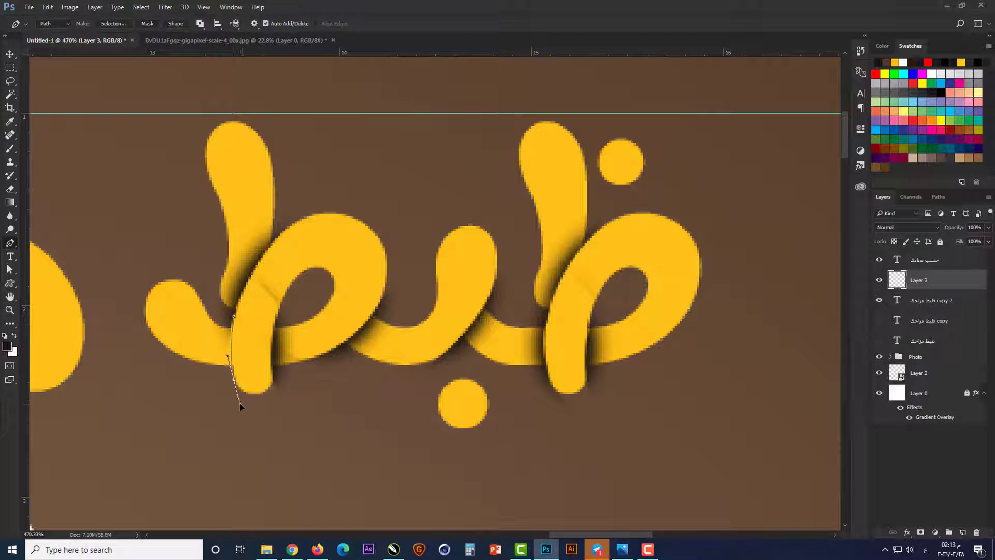
pyautogui.click(175, 472)
pyautogui.click(44, 178)
pyautogui.click(267, 164)
pyautogui.click(233, 316)
pyautogui.hotkey('ctrl', 'Return')
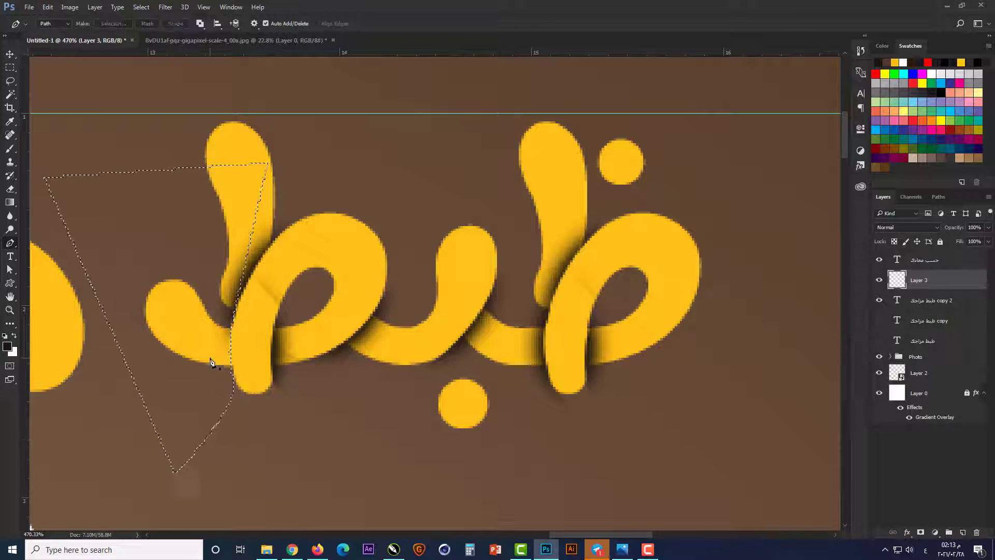
# Step: Paint a soft shadow on the ط's tail where it meets the left edge of the lower stem, and deselect
pyautogui.press('m')
pyautogui.rightClick(191, 299)
pyautogui.click(199, 318)
pyautogui.press('b')
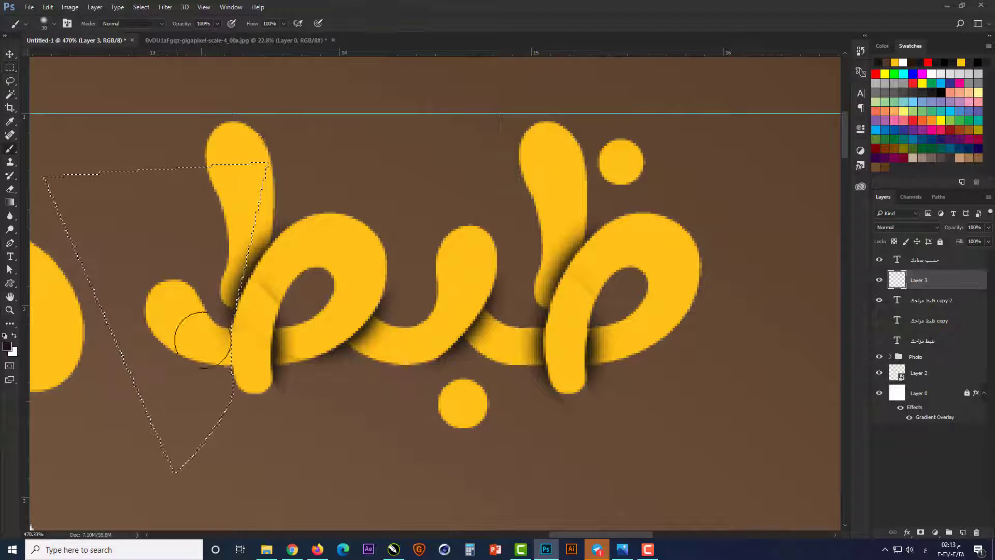
pyautogui.press('m')
pyautogui.press('b')
pyautogui.moveTo(251, 356)
pyautogui.mouseDown()
pyautogui.moveTo(267, 338)
pyautogui.moveTo(264, 359)
pyautogui.moveTo(262, 346)
pyautogui.mouseUp()
pyautogui.hotkey('ctrl', 'd')
pyautogui.press('v')
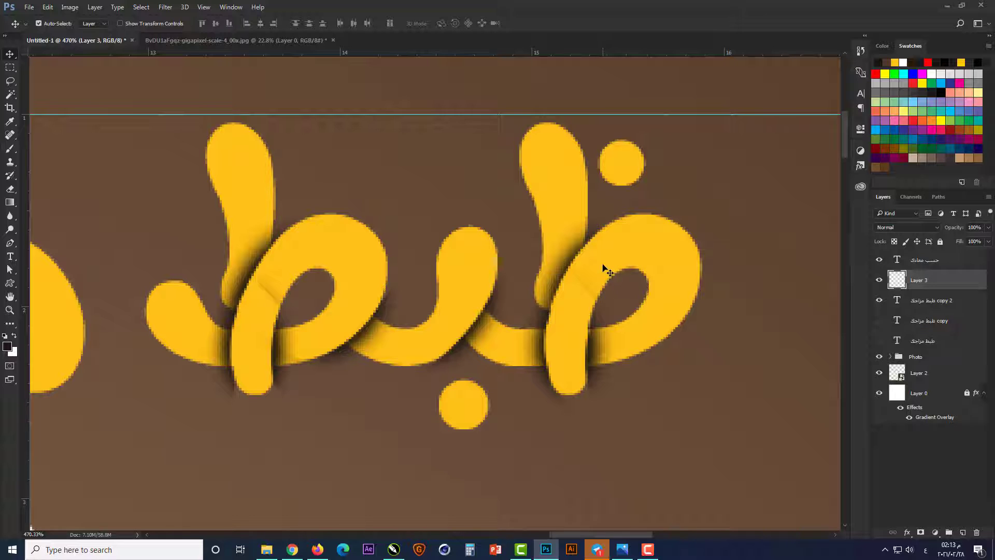
# Step: Enclose the stray shadow on either side of the ظ's upright with Pen paths, and clear it from Layer 3
pyautogui.press('p')
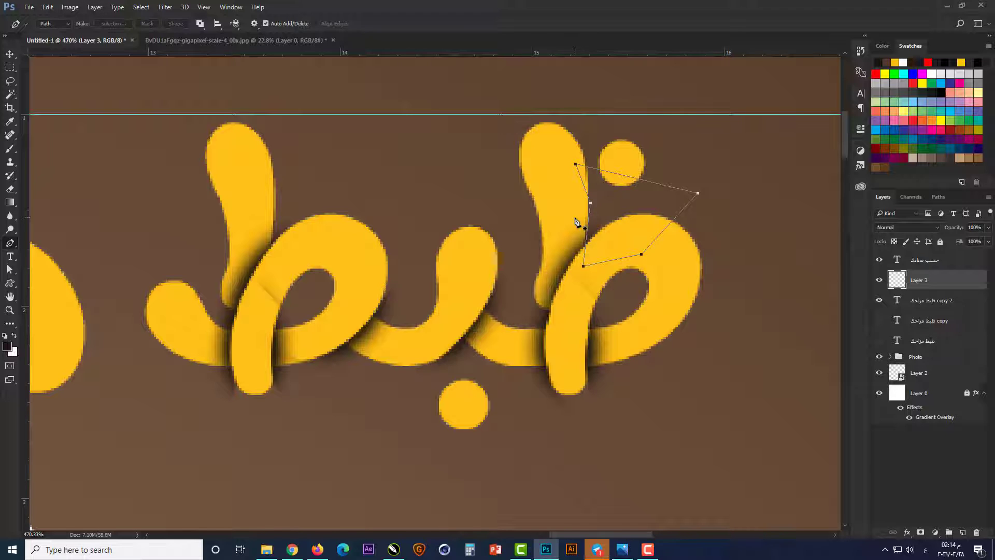
pyautogui.hotkey('ctrl', 'Return')
pyautogui.click(535, 294)
pyautogui.hotkey('ctrl', 'Return')
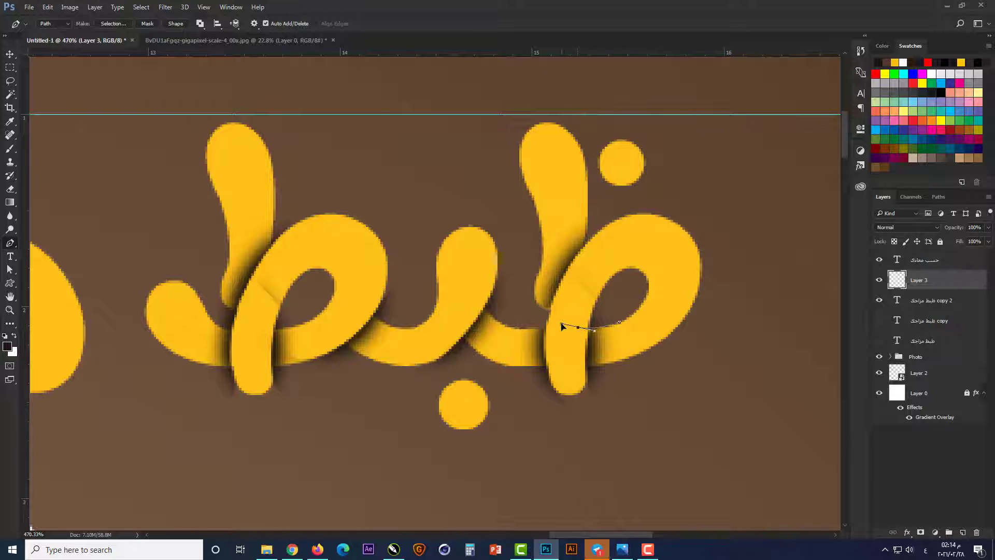
# Step: Select the stray shadow inside the ظ loop and below its baseline with Pen paths, delete it, and deselect
pyautogui.click(668, 250)
pyautogui.click(620, 322)
pyautogui.hotkey('ctrl', 'Return')
pyautogui.moveTo(524, 367); pyautogui.dragTo(442, 359)
pyautogui.click(466, 427)
pyautogui.click(615, 497)
pyautogui.click(711, 440)
pyautogui.hotkey('ctrl', 'Return')
pyautogui.press('Delete')
pyautogui.hotkey('ctrl', 'd')
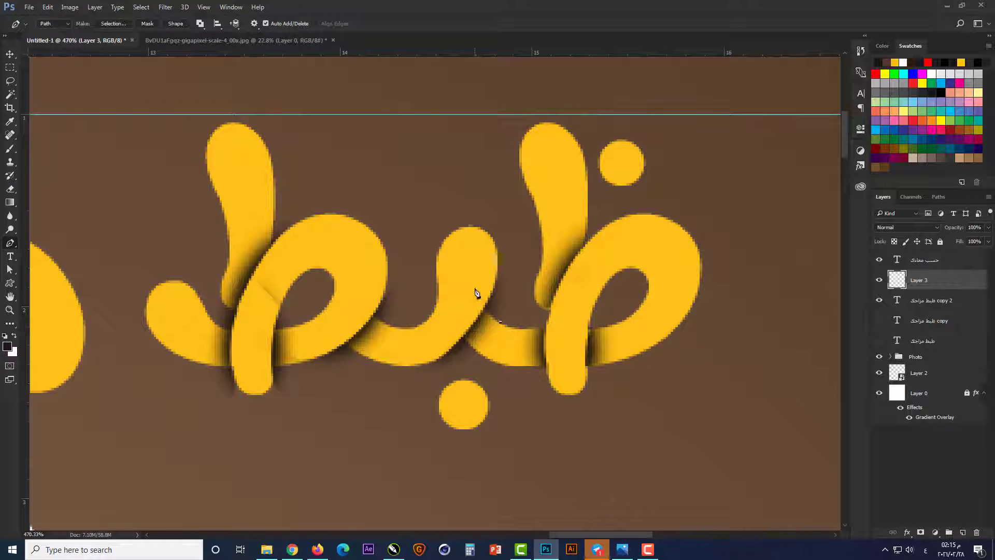
# Step: Delete the stray shadow above the stroke joining ظ and ب and below the ب using closed Pen path selections, and deselect
pyautogui.click(520, 282)
pyautogui.click(500, 322)
pyautogui.hotkey('ctrl', 'Return')
pyautogui.press('Delete')
pyautogui.hotkey('ctrl', 'd')
pyautogui.moveTo(442, 288); pyautogui.dragTo(442, 288)
pyautogui.click(415, 344)
pyautogui.click(409, 418)
pyautogui.click(486, 416)
pyautogui.click(483, 356)
pyautogui.hotkey('ctrl', 'Return')
pyautogui.press('Delete')
pyautogui.hotkey('ctrl', 'd')
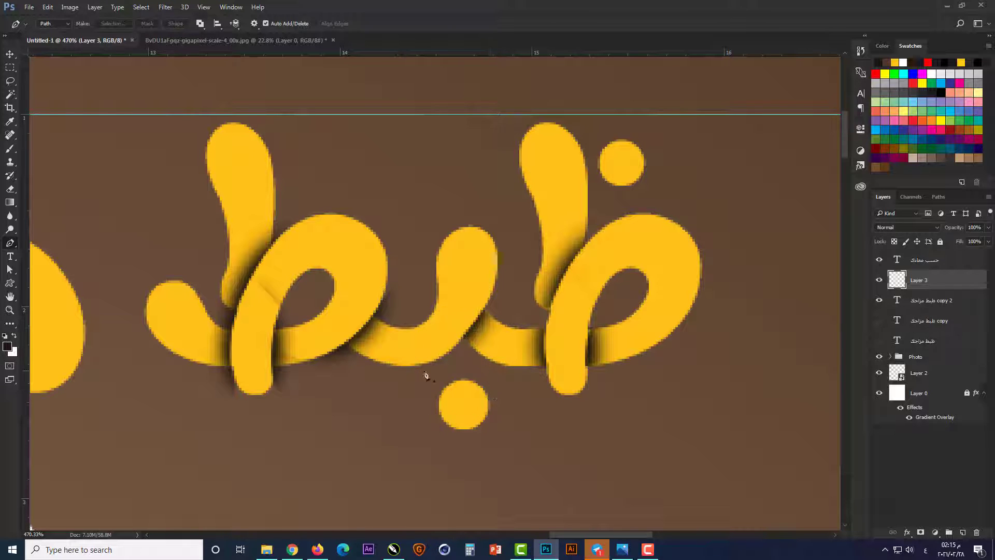
# Step: Delete the stray shadow between the ط loop and the ب tooth and beneath the loop's lower right edge using Pen path selections
pyautogui.hotkey('ctrl', 'Return')
pyautogui.press('Delete')
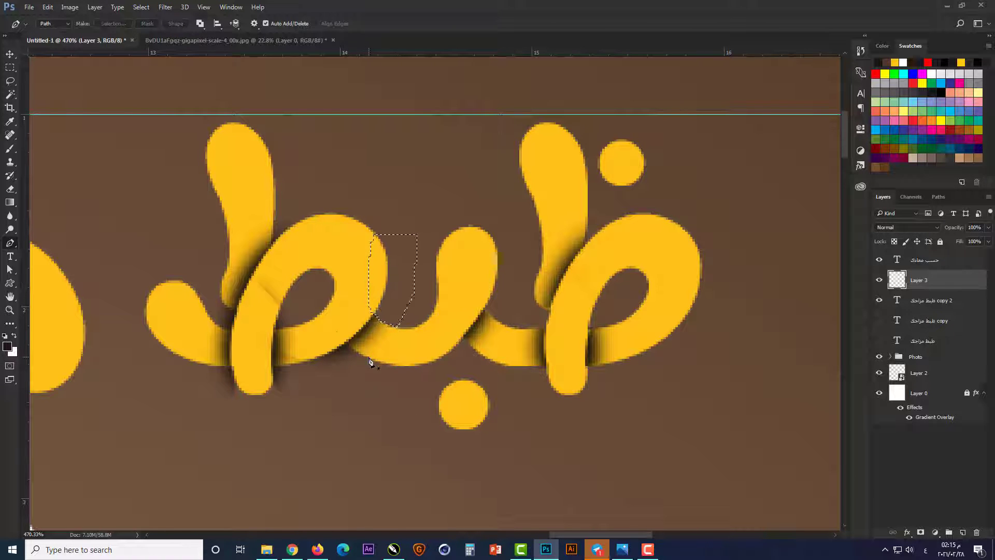
pyautogui.click(368, 356)
pyautogui.moveTo(338, 330); pyautogui.dragTo(325, 307)
pyautogui.click(300, 333)
pyautogui.click(308, 387)
pyautogui.click(360, 418)
pyautogui.hotkey('ctrl', 'Return')
pyautogui.press('Delete')
# Step: Draw a closed Pen path along the ط's baseline enclosing the area below it, delete the stray shadow inside, and deselect
pyautogui.click(313, 359)
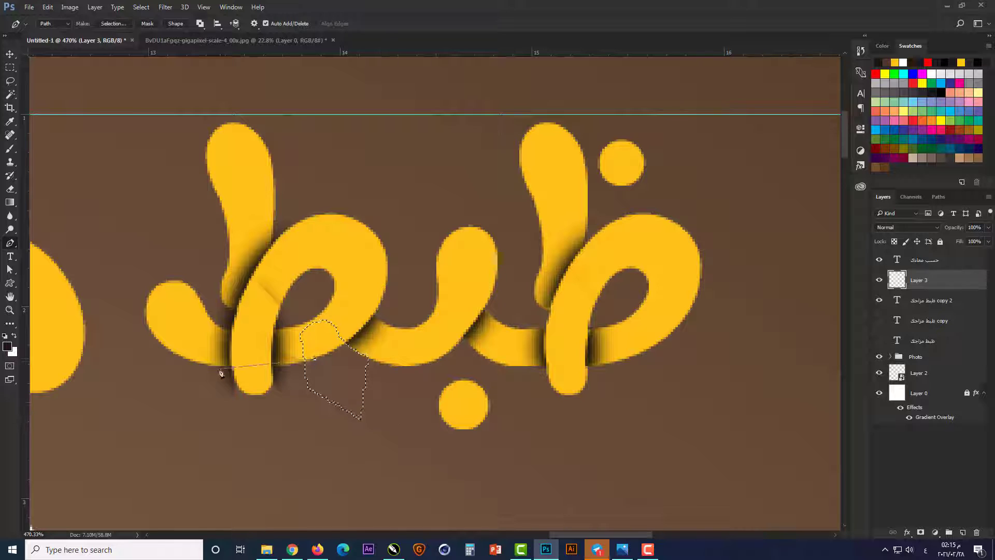
pyautogui.moveTo(183, 359); pyautogui.dragTo(134, 343)
pyautogui.click(140, 447)
pyautogui.click(288, 515)
pyautogui.click(387, 451)
pyautogui.click(313, 359)
pyautogui.hotkey('ctrl', 'Return')
pyautogui.press('Delete')
pyautogui.hotkey('ctrl', 'd')
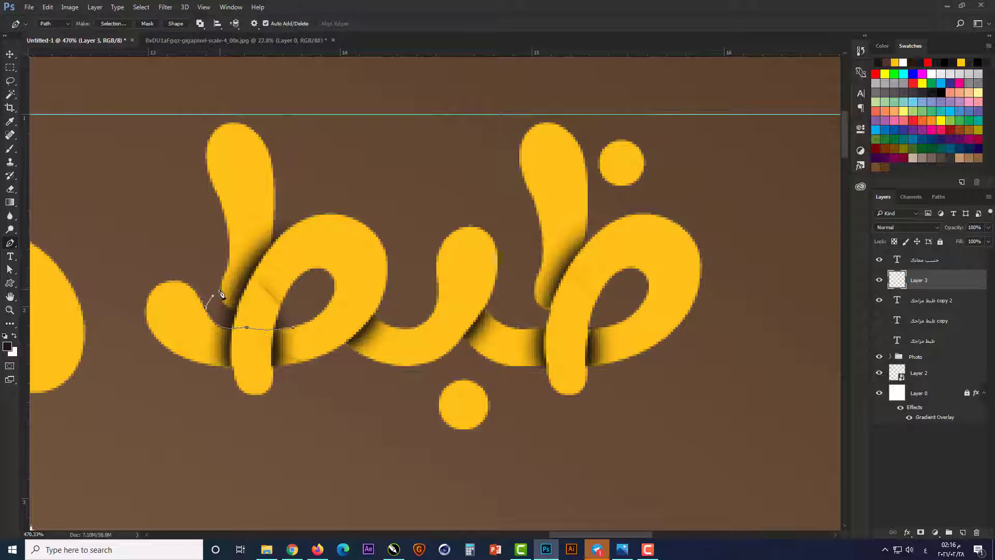
# Step: Close the Pen path above the ط's tail and inside its loop, delete the shadow spill there, and deselect
pyautogui.click(293, 327)
pyautogui.hotkey('ctrl', 'Return')
pyautogui.press('Delete')
pyautogui.hotkey('ctrl', 'd')
pyautogui.press('v')
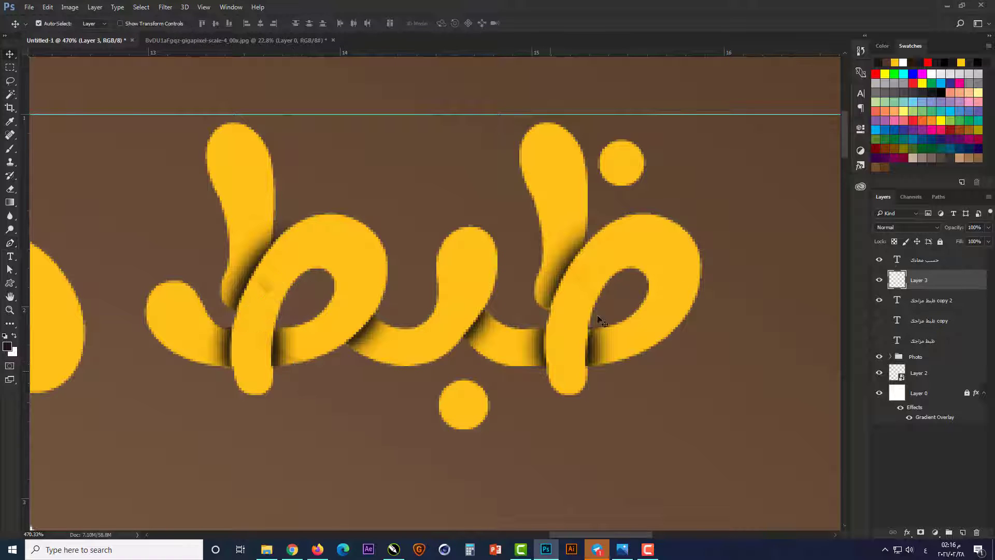
# Step: Set Layer 3's blend mode to Multiply and its opacity to 60%
pyautogui.click(925, 228)
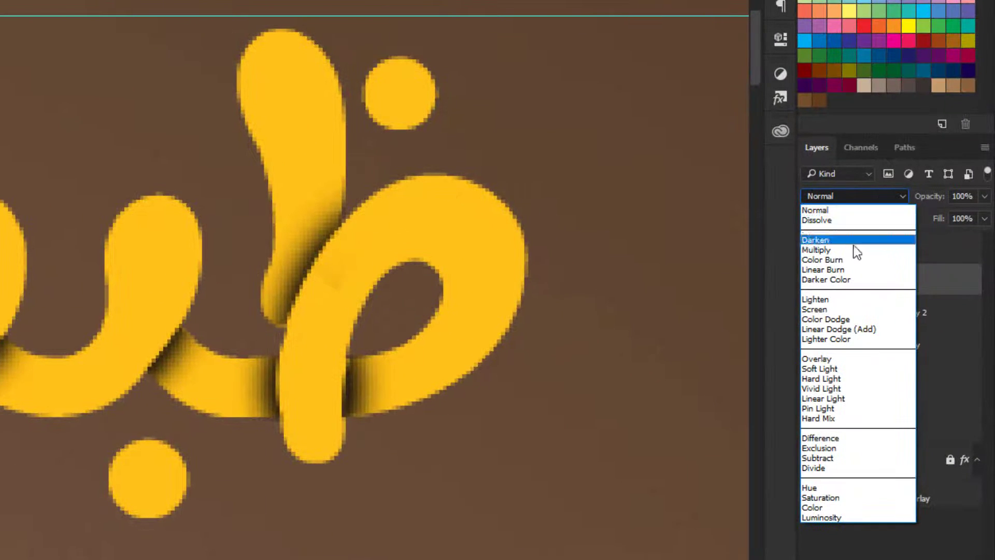
pyautogui.click(855, 251)
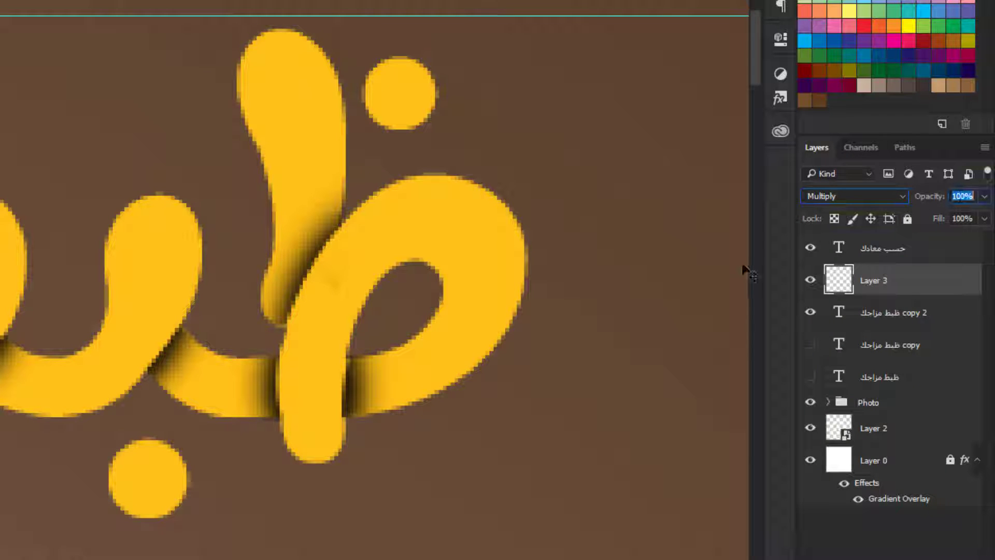
pyautogui.write('50')
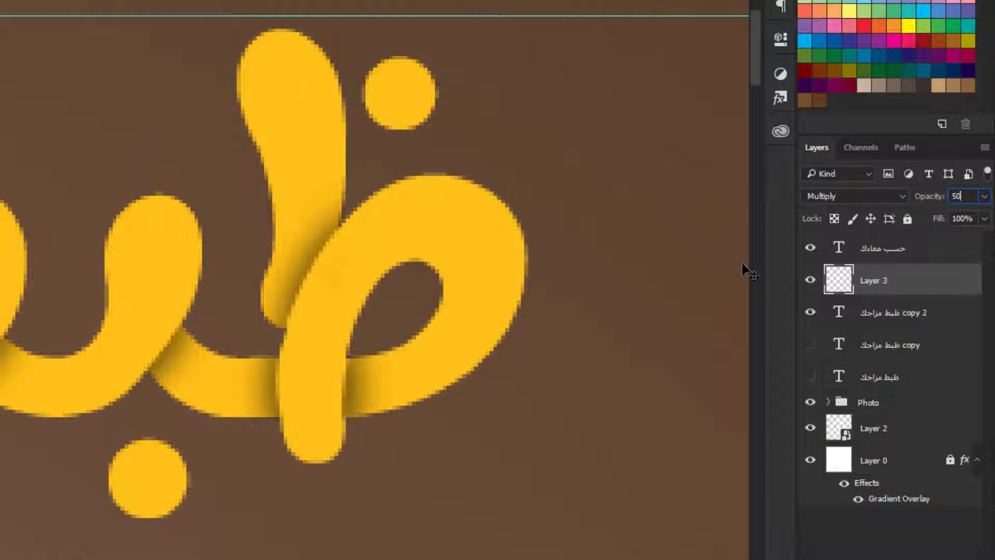
pyautogui.press('BackSpace')
pyautogui.press('BackSpace')
pyautogui.write('60')
pyautogui.press('Return')
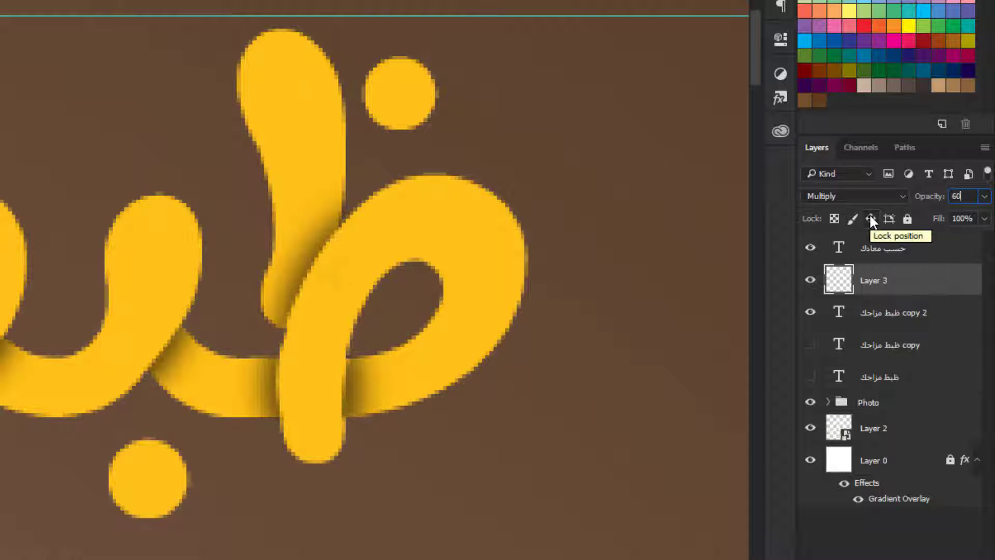
# Step: On a new layer, select the head of the م in مزاجك with a Pen path and paint a soft shadow along its left edge
pyautogui.scroll(-5, 540, 309)
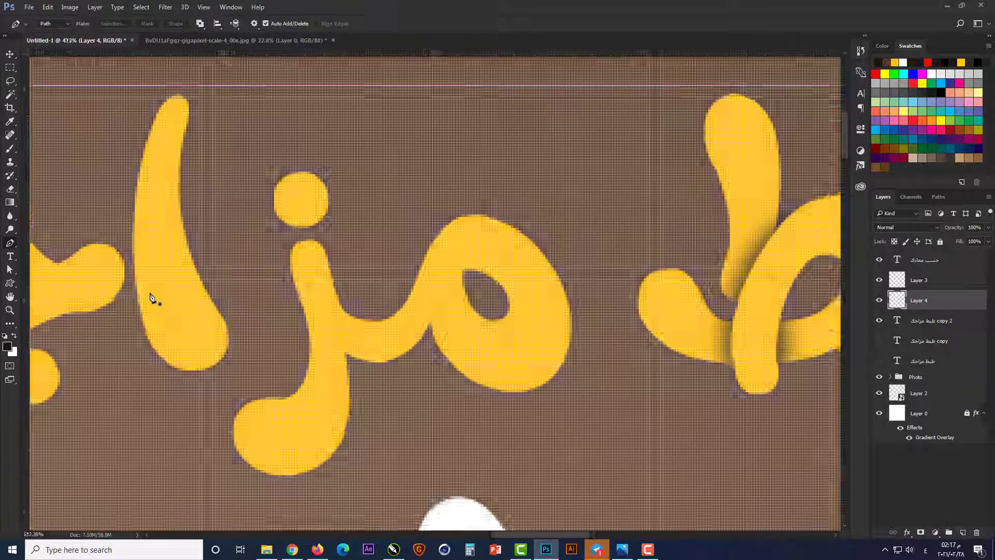
pyautogui.moveTo(430, 239)
pyautogui.mouseDown()
pyautogui.moveTo(455, 204)
pyautogui.moveTo(447, 342)
pyautogui.mouseUp()
pyautogui.click(428, 341)
pyautogui.hotkey('ctrl', 'Return')
pyautogui.hotkey('ctrl', 'shift', 'i')
pyautogui.press('b')
pyautogui.hotkey('ctrl', 'd')
# Step: Select the ز with a closed Pen path along its right edge and paint a soft shadow where the م stroke joins it
pyautogui.press('p')
pyautogui.click(329, 268)
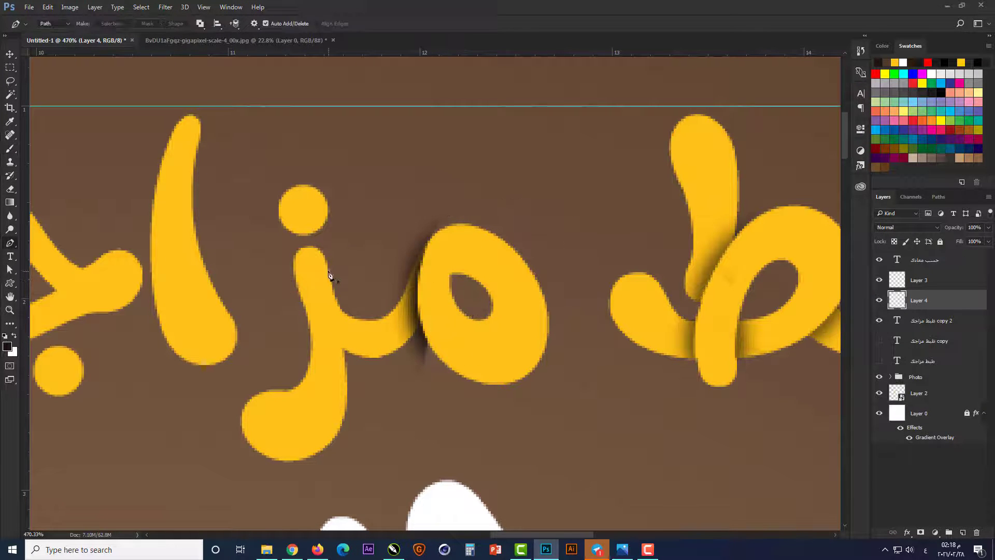
pyautogui.moveTo(345, 410); pyautogui.dragTo(338, 471)
pyautogui.click(276, 489)
pyautogui.click(211, 371)
pyautogui.click(271, 170)
pyautogui.click(367, 165)
pyautogui.hotkey('ctrl', 'Return')
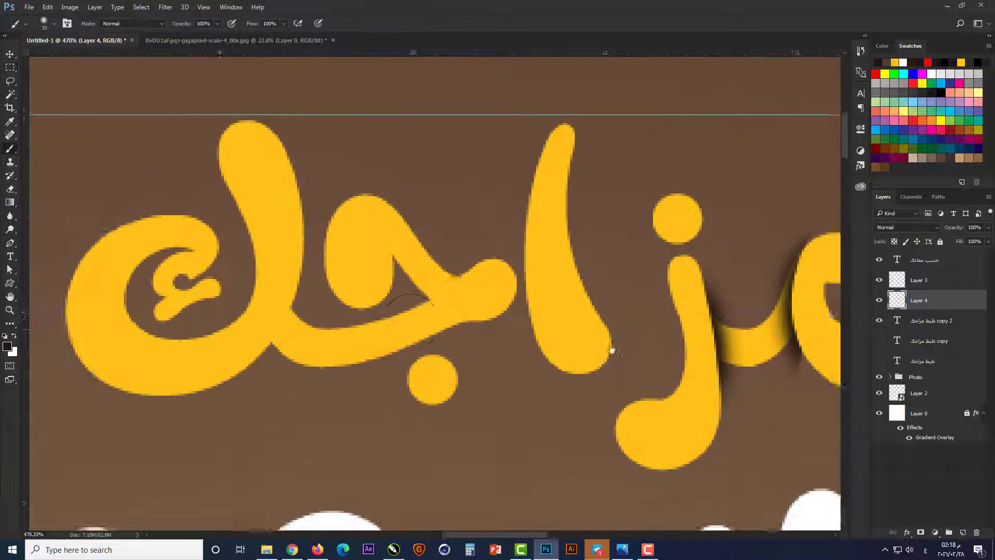
# Step: Select the ك with a closed Pen path, paint a soft shadow along its lower right edge over the ج stroke, and deselect
pyautogui.press('p')
pyautogui.moveTo(218, 377); pyautogui.dragTo(114, 439)
pyautogui.click(85, 252)
pyautogui.click(234, 163)
pyautogui.hotkey('ctrl', 'Return')
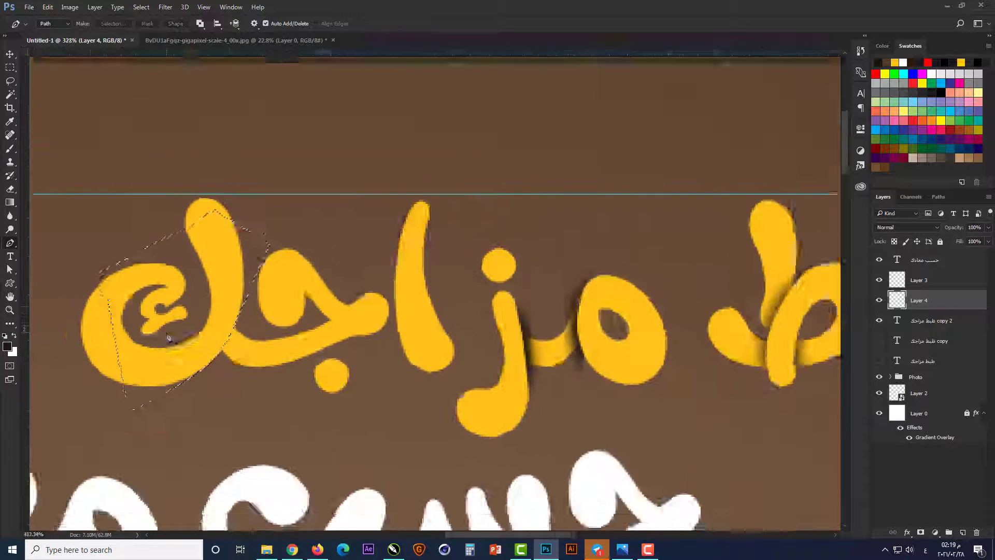
pyautogui.scroll(2, 155, 332)
pyautogui.press('b')
pyautogui.moveTo(241, 311); pyautogui.dragTo(205, 381)
pyautogui.hotkey('ctrl', 'd')
# Step: Select the area around the ك's upper curl with a Pen path, paint a soft shadow under its tip over the hamza, and deselect
pyautogui.press('p')
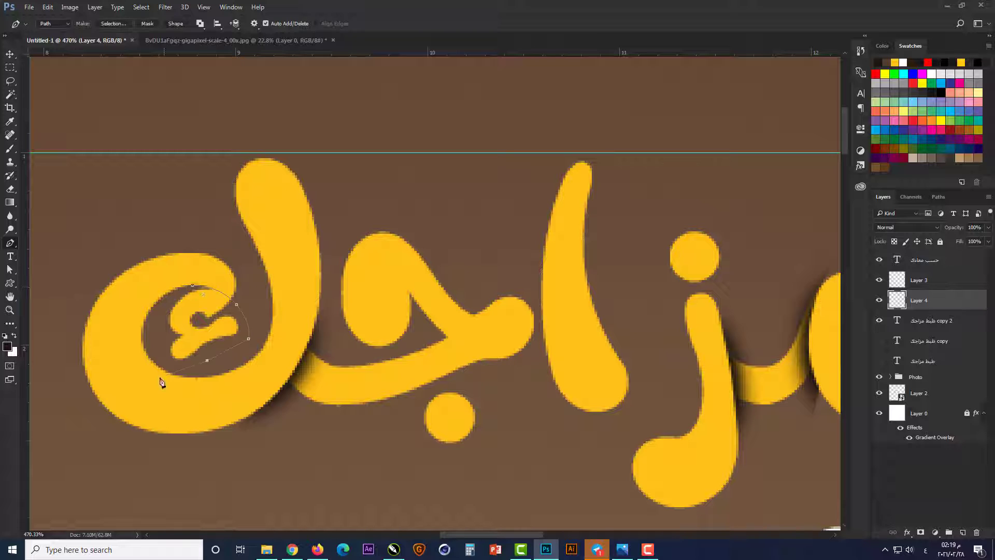
pyautogui.click(160, 378)
pyautogui.click(124, 278)
pyautogui.hotkey('ctrl', 'Return')
pyautogui.press('b')
pyautogui.moveTo(213, 279); pyautogui.dragTo(238, 264)
pyautogui.hotkey('ctrl', 'd')
# Step: Draw a closed Pen path around the stray shadow beside the ك's hamza, delete it, and deselect
pyautogui.press('p')
pyautogui.moveTo(210, 318); pyautogui.dragTo(196, 321)
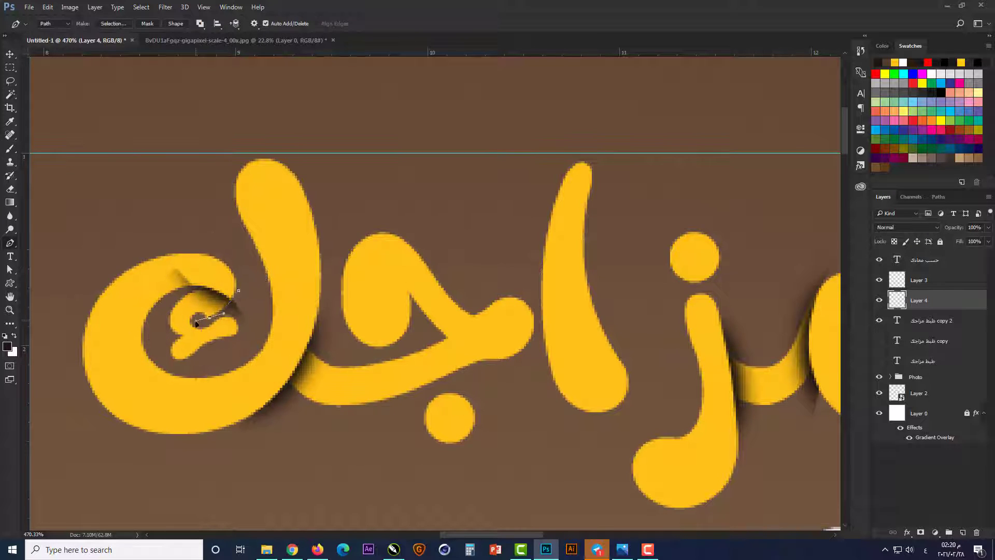
pyautogui.click(200, 366)
pyautogui.click(273, 357)
pyautogui.click(295, 250)
pyautogui.click(239, 290)
pyautogui.hotkey('ctrl', 'Return')
pyautogui.press('Delete')
pyautogui.hotkey('ctrl', 'd')
# Step: Delete the stray shadow around the stroke joining ك and ج using Pen path selections
pyautogui.moveTo(338, 370); pyautogui.dragTo(232, 313)
pyautogui.click(273, 240)
pyautogui.click(334, 249)
pyautogui.hotkey('ctrl', 'Return')
pyautogui.press('Delete')
pyautogui.hotkey('ctrl', 'Return')
# Step: Draw a closed Pen path along the lower edge of the stroke joining م and ز, and delete the stray shadow below it
pyautogui.moveTo(797, 365); pyautogui.dragTo(556, 366)
pyautogui.click(535, 343)
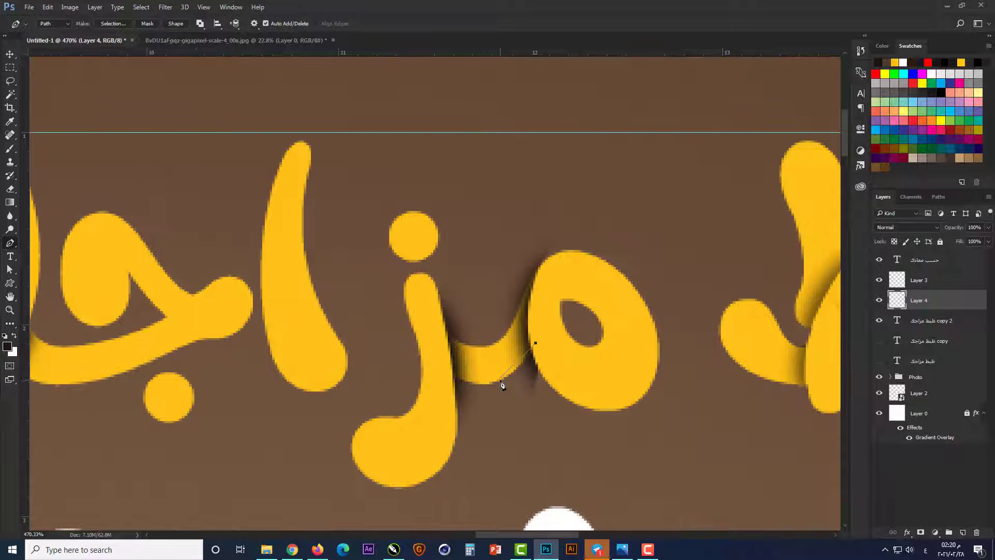
pyautogui.moveTo(498, 381); pyautogui.dragTo(473, 387)
pyautogui.moveTo(443, 368); pyautogui.dragTo(433, 357)
pyautogui.click(535, 343)
pyautogui.hotkey('ctrl', 'Return')
pyautogui.press('Delete')
# Step: Clear the stray shadow above the stroke joining م and ز, and blend Layer 4's shadows to match Layer 3's
pyautogui.click(546, 259)
pyautogui.moveTo(516, 311); pyautogui.dragTo(505, 345)
pyautogui.moveTo(483, 348); pyautogui.dragTo(467, 343)
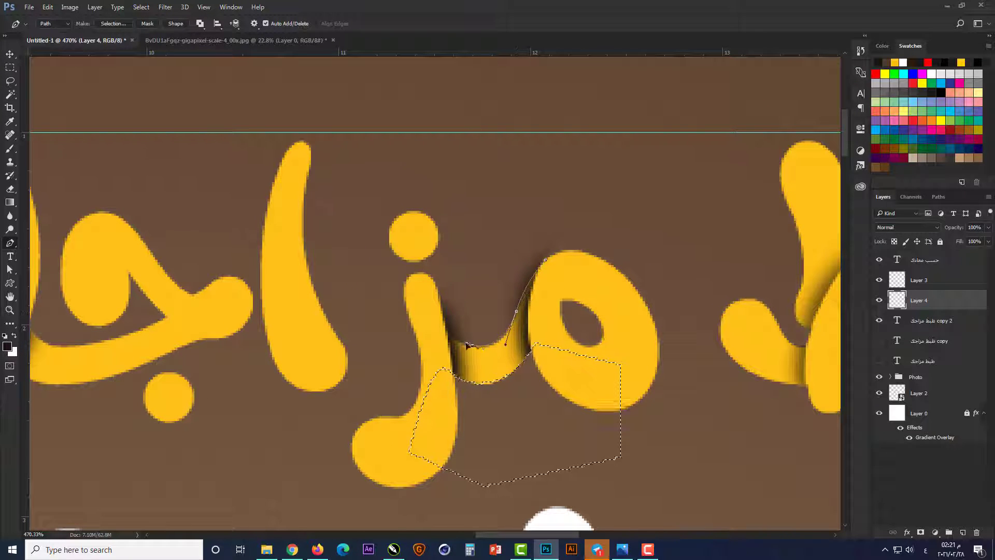
pyautogui.click(422, 285)
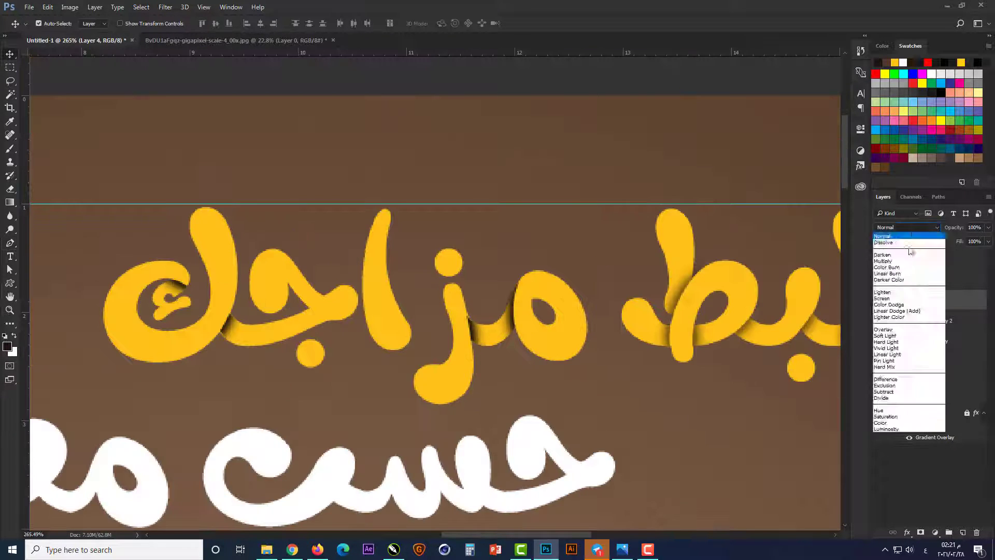
pyautogui.click(889, 258)
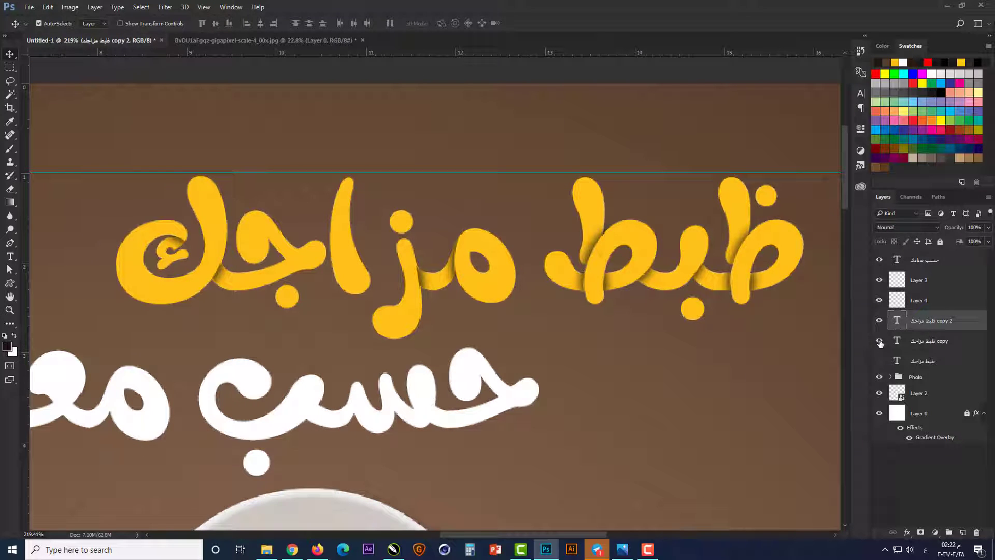
# Step: Set the "ظبط مزاجك copy" layer's fill to 0% and add a white 3 px outside stroke
pyautogui.click(923, 342)
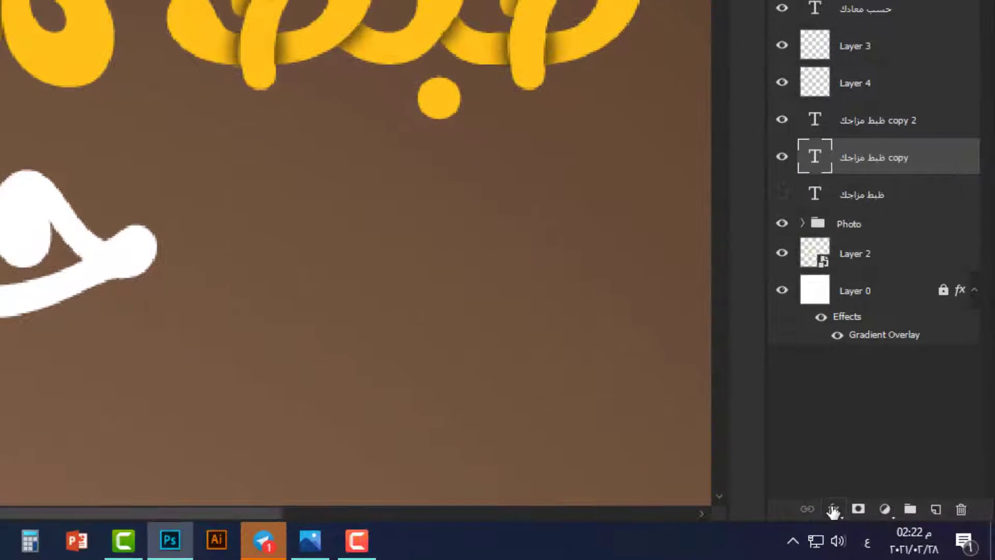
pyautogui.click(833, 510)
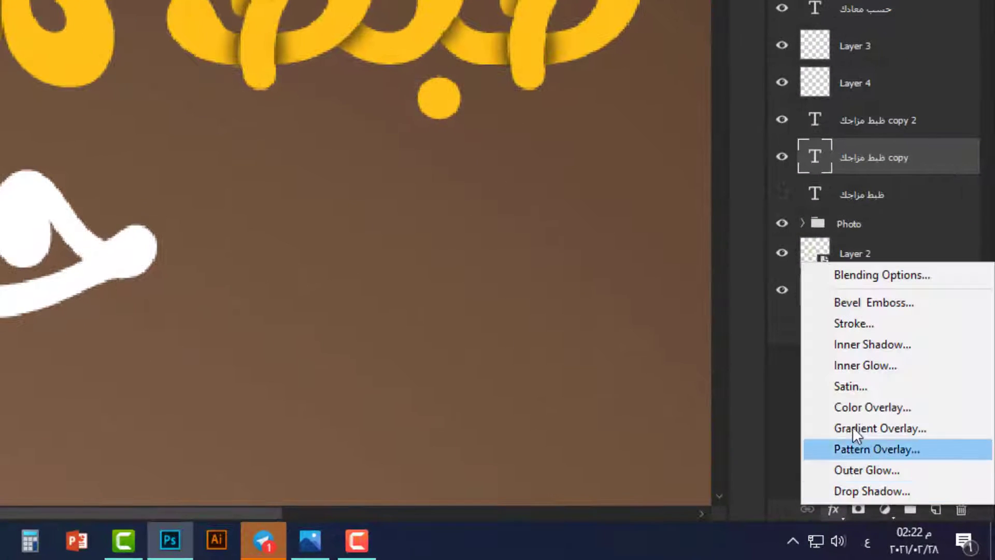
pyautogui.click(861, 326)
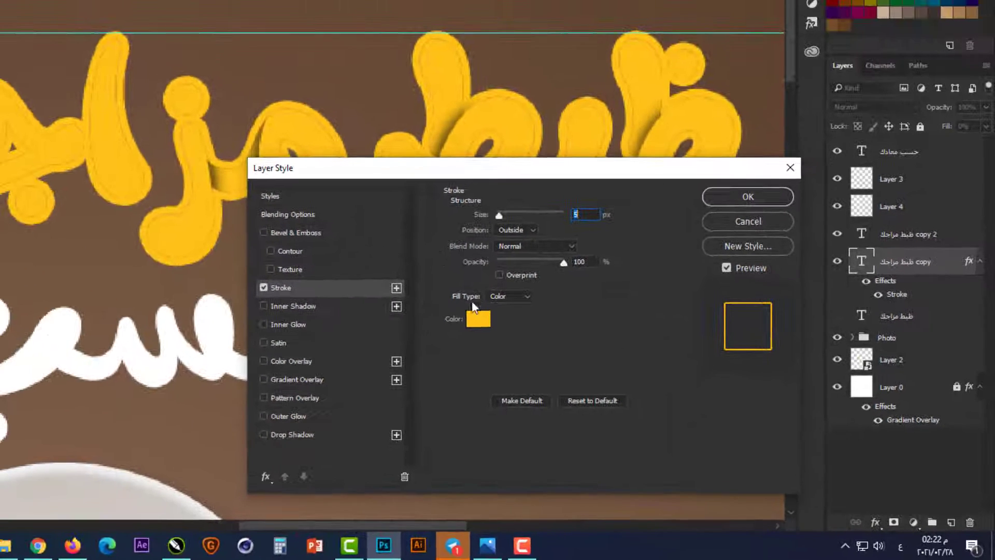
pyautogui.click(400, 282)
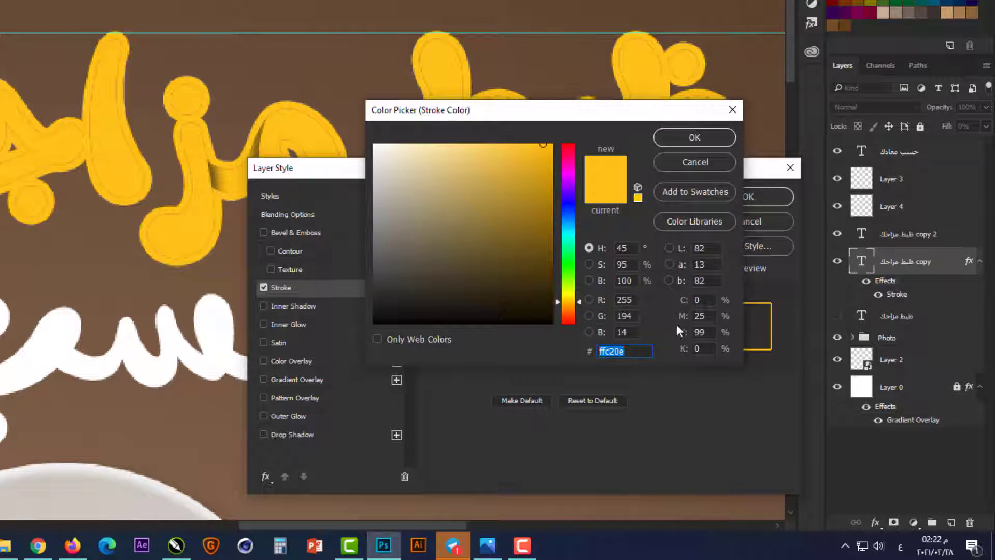
pyautogui.press('Tab')
pyautogui.write('0')
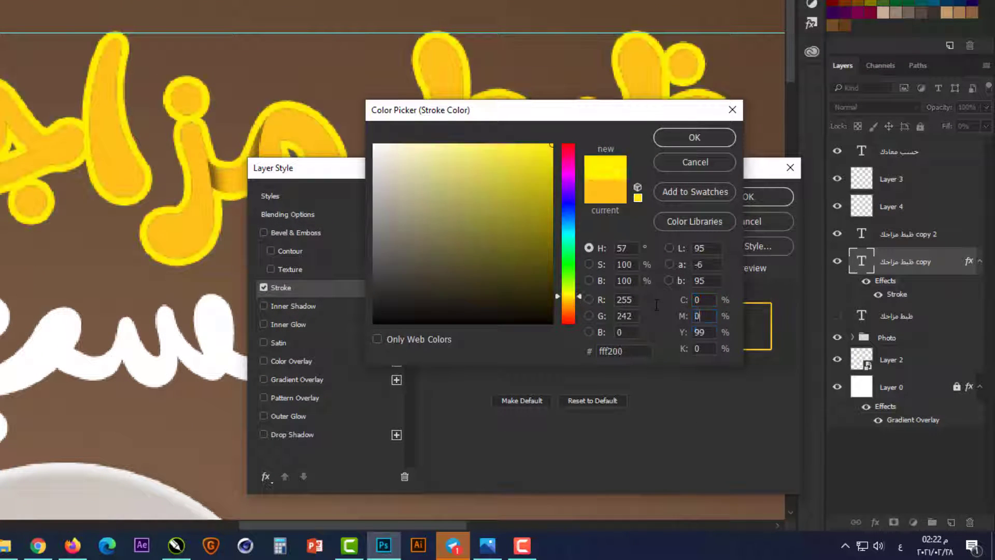
pyautogui.press('Tab')
pyautogui.write('0')
pyautogui.press('Tab')
pyautogui.write('0')
pyautogui.press('Return')
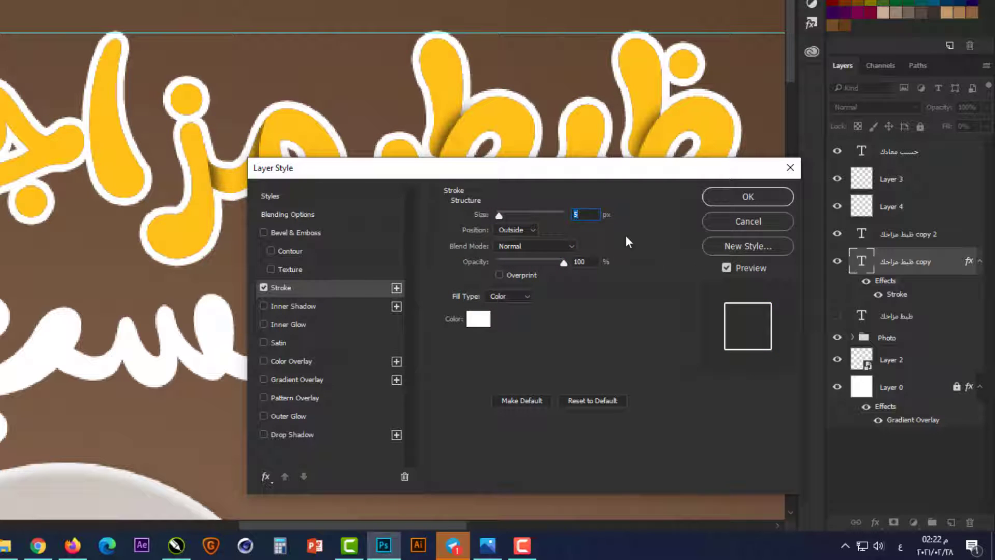
pyautogui.write('3')
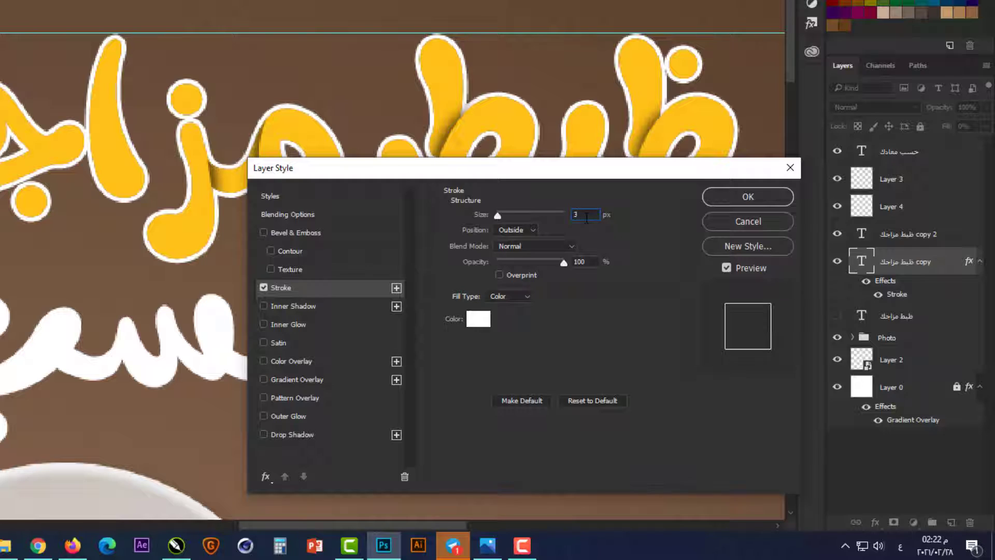
pyautogui.press('Return')
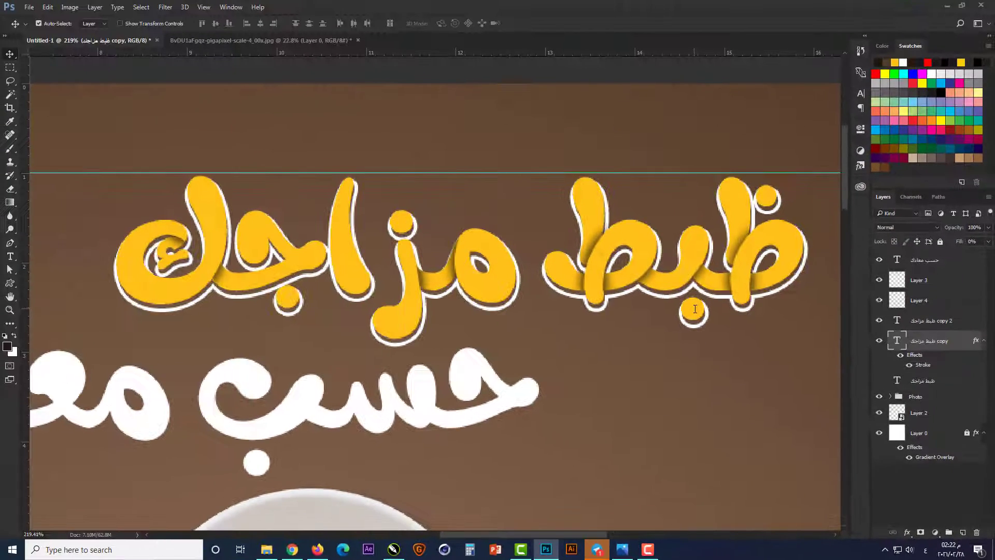
# Step: Offset the white-outlined first-line copy slightly right and down from the yellow letters
pyautogui.press('Right')
pyautogui.press('Right')
pyautogui.press('Down')
pyautogui.press('Down')
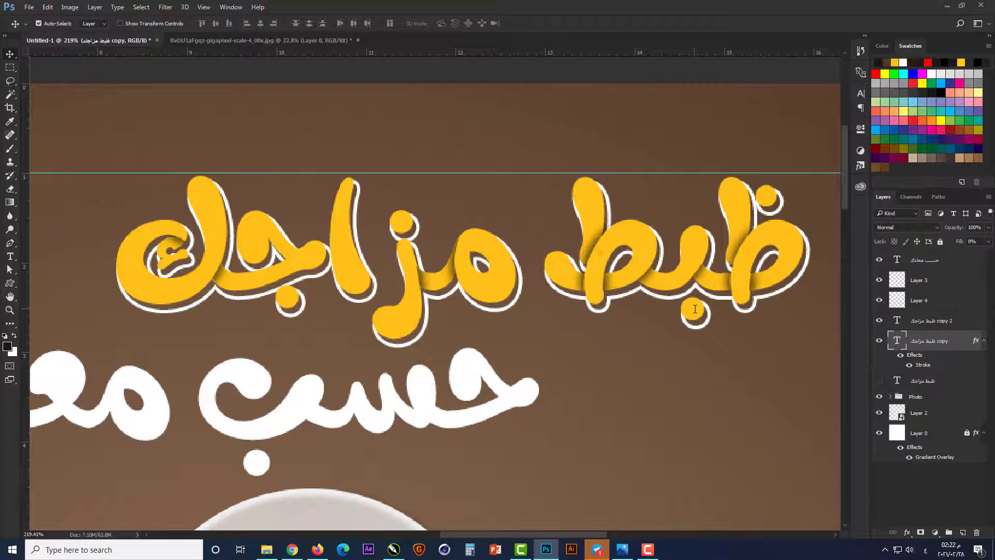
pyautogui.press('Left')
pyautogui.press('Left')
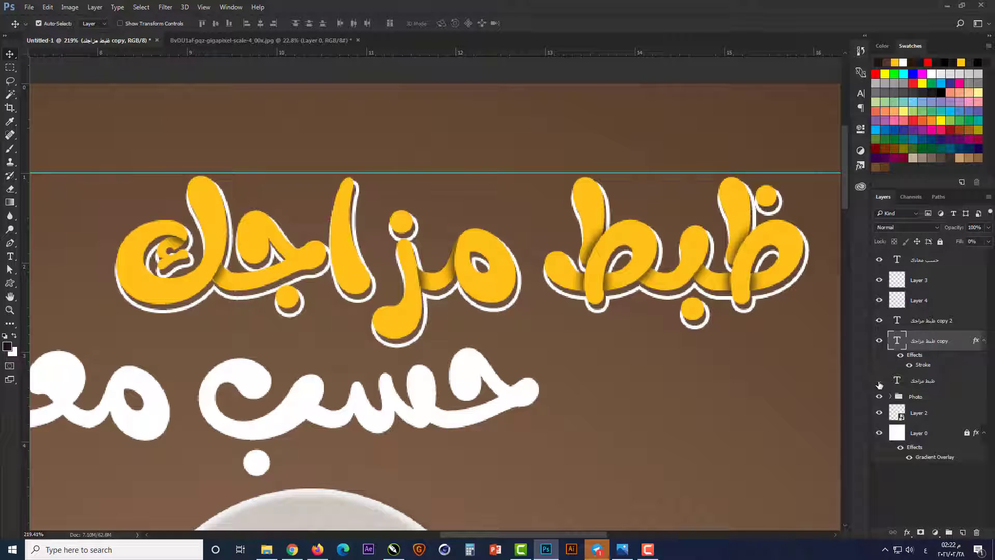
# Step: Show the original "ظبط مزاجك" layer, set its fill to 0%, and add a drop shadow
pyautogui.click(928, 383)
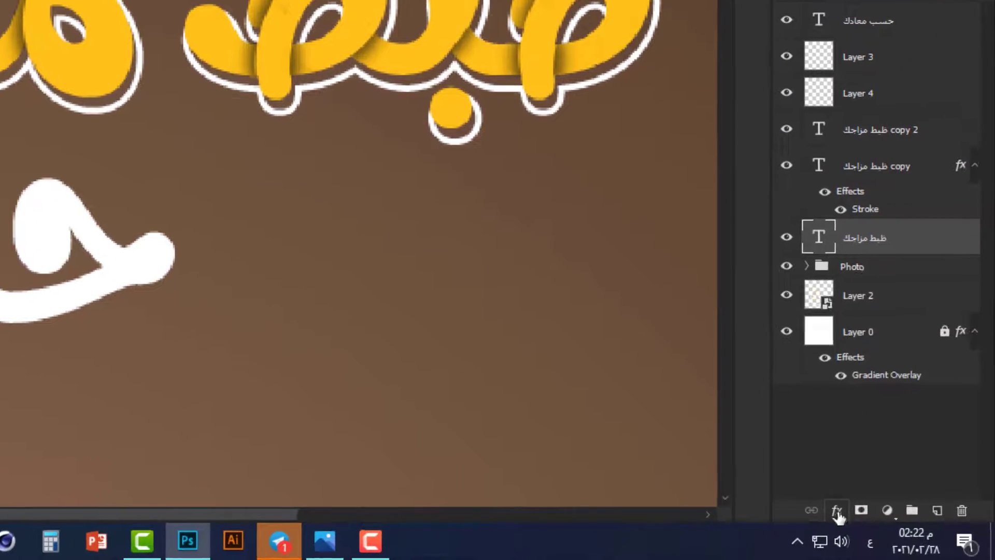
pyautogui.click(907, 532)
pyautogui.click(914, 525)
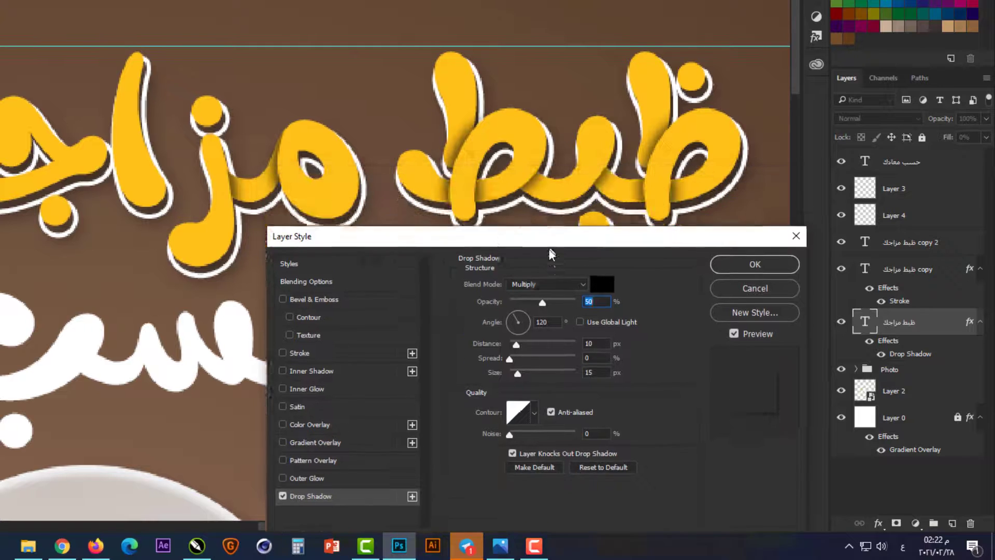
pyautogui.moveTo(549, 250)
pyautogui.mouseDown()
pyautogui.moveTo(524, 261)
pyautogui.moveTo(552, 268)
pyautogui.mouseUp()
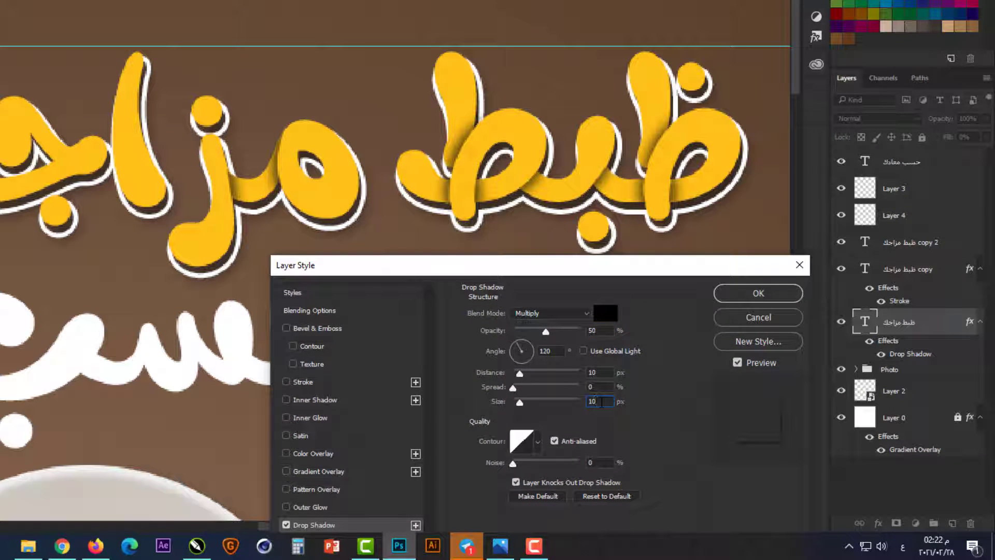
# Step: Set the first line's drop shadow to a 16 px distance and 7 px size, and apply it
pyautogui.write('10')
pyautogui.click(608, 371)
pyautogui.press('Up')
pyautogui.press('Up')
pyautogui.press('Up')
pyautogui.press('Up')
pyautogui.press('Up')
pyautogui.press('Up')
pyautogui.press('Up')
pyautogui.press('Up')
pyautogui.press('Up')
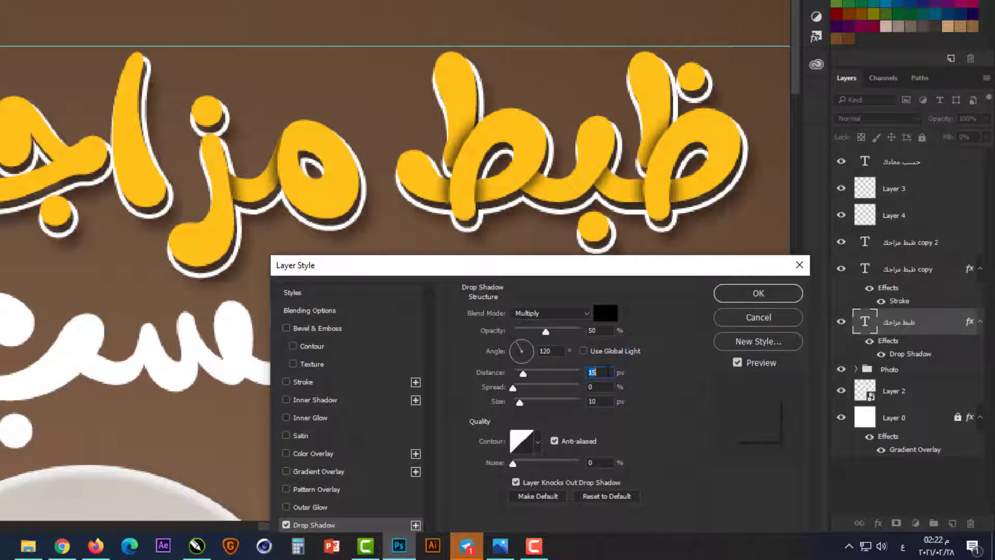
pyautogui.press('Down')
pyautogui.press('Down')
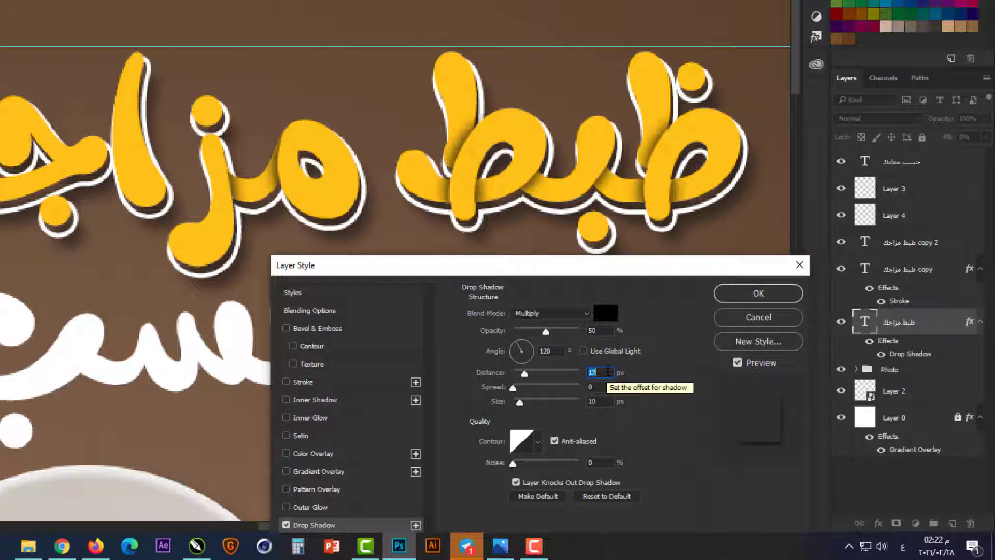
pyautogui.press('Down')
pyautogui.click(608, 401)
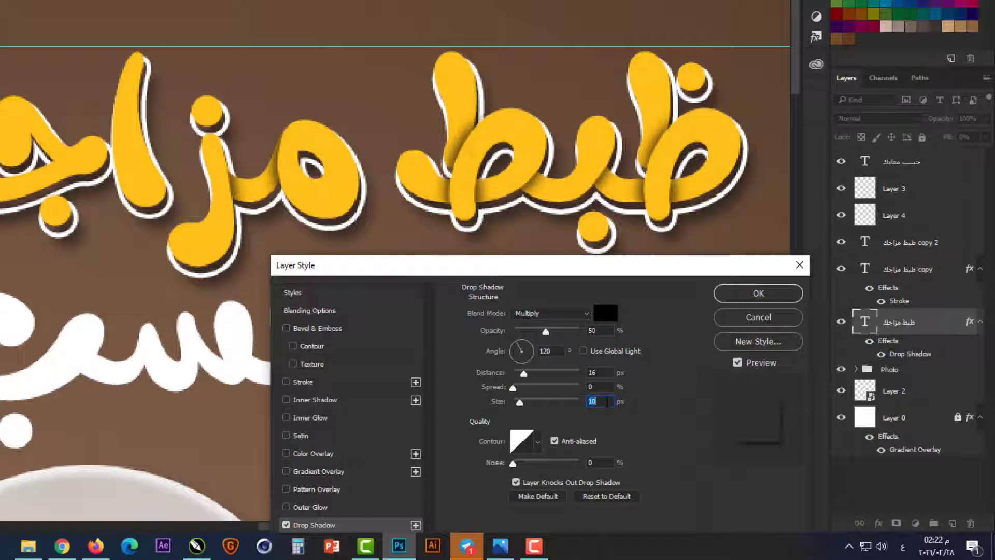
pyautogui.write('7')
pyautogui.click(740, 293)
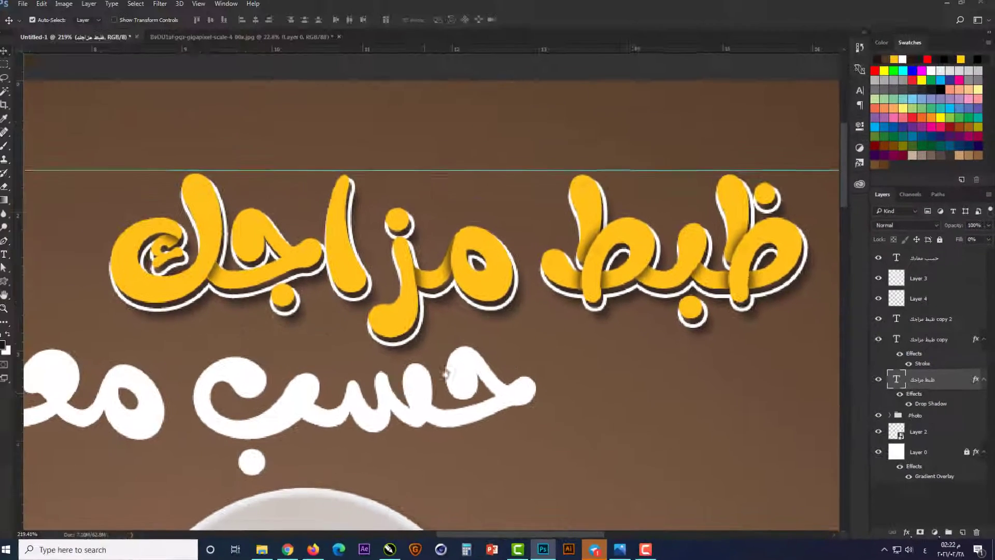
# Step: Group the first line's layers as Text 1 and duplicate the second-line text twice, keeping only the top copy visible
pyautogui.moveTo(241, 339); pyautogui.dragTo(307, 299)
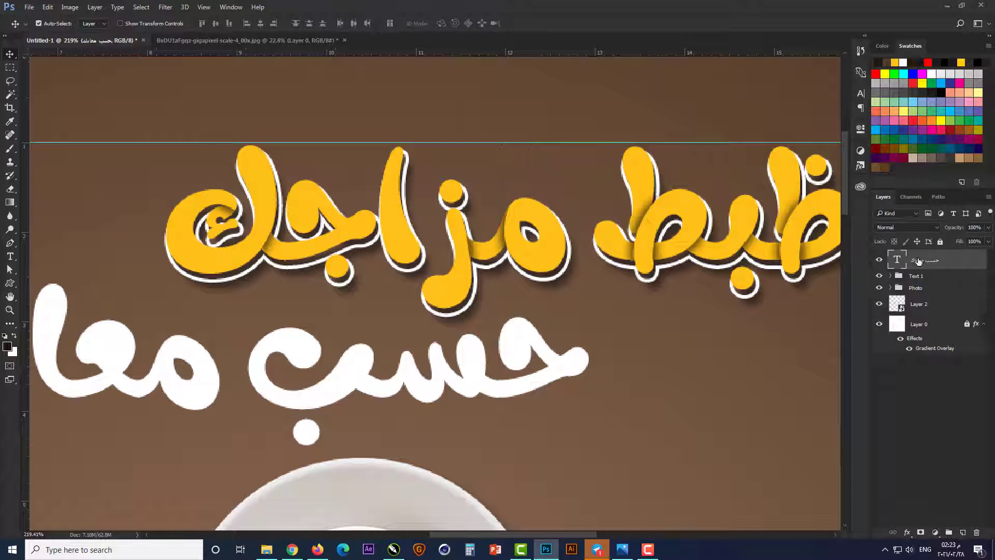
pyautogui.click(879, 301)
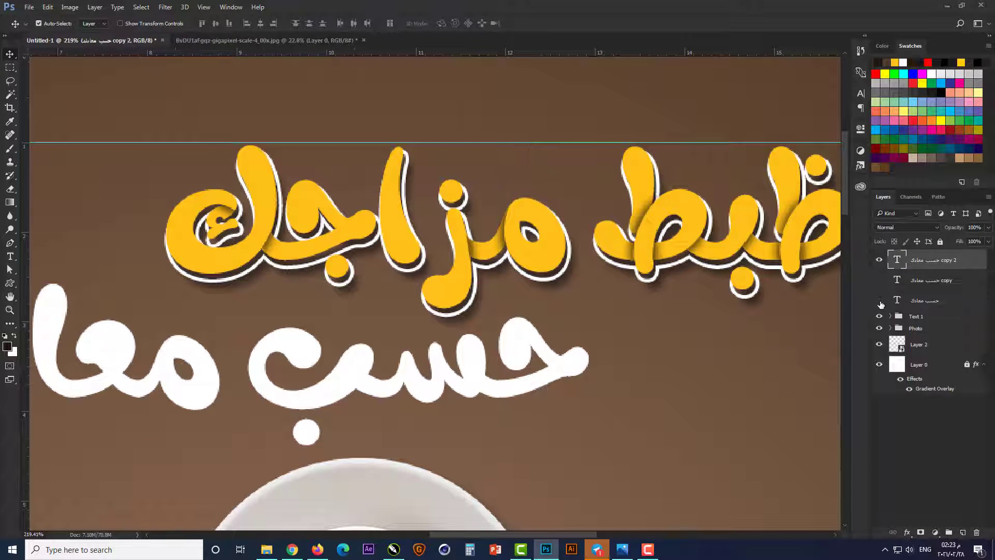
# Step: On new Layer 5, outline the right tooth of س with a Pen path, invert the selection, and brush a shadow beside ح
pyautogui.scroll(3, 399, 362)
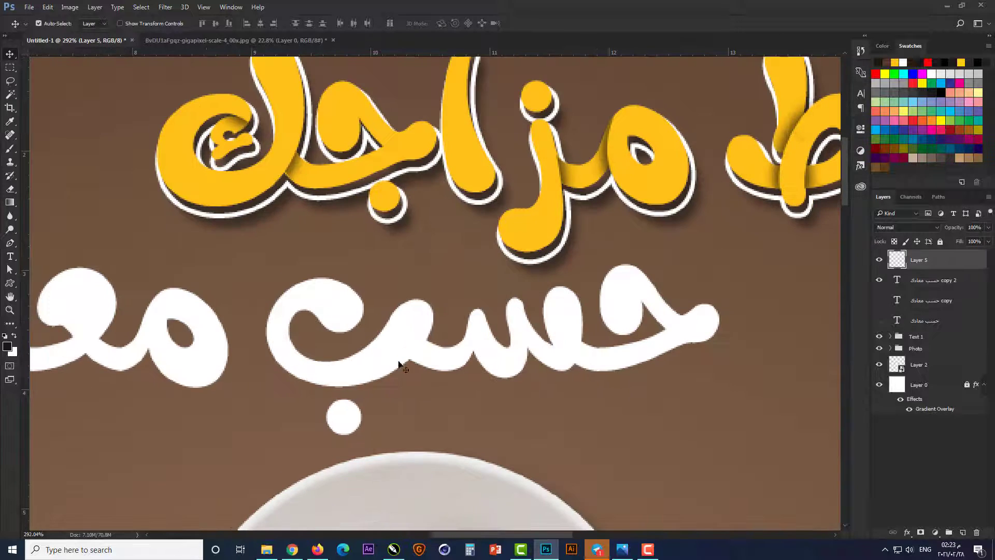
pyautogui.press('p')
pyautogui.scroll(4, 643, 324)
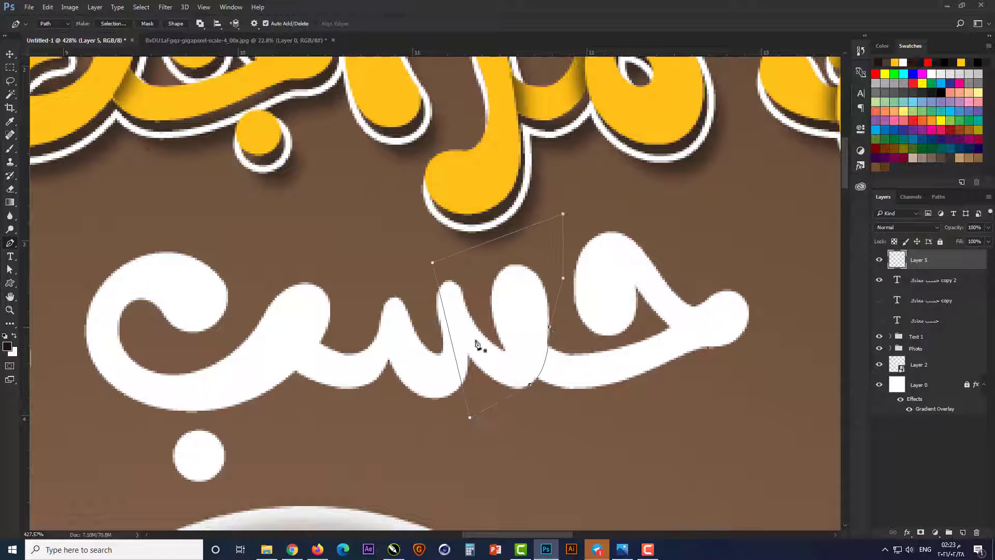
pyautogui.hotkey('ctrl', 'Return')
pyautogui.press('m')
pyautogui.rightClick(513, 284)
pyautogui.click(548, 303)
pyautogui.press('b')
pyautogui.moveTo(529, 350); pyautogui.dragTo(511, 363)
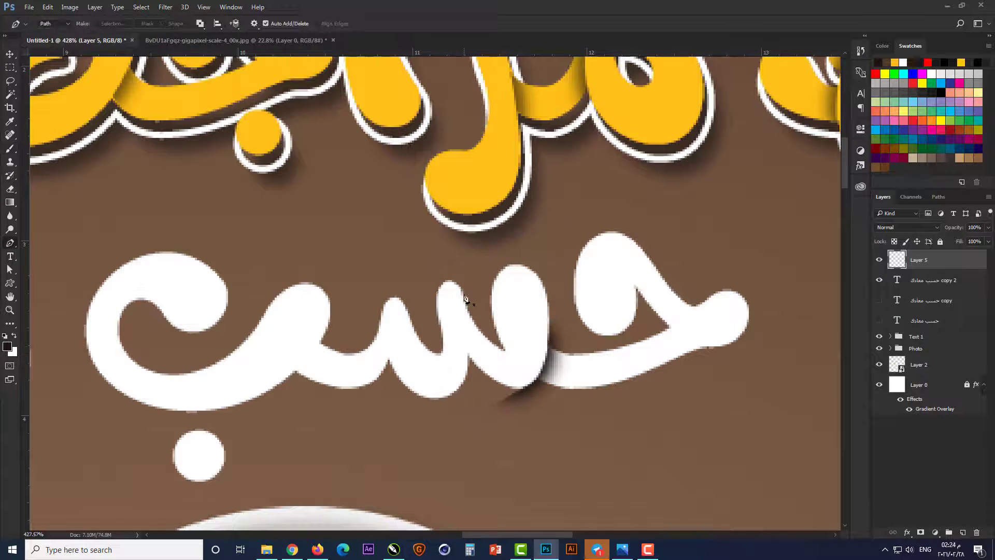
# Step: Turn a Pen path around the middle tooth of س into an inverted selection and brush a shadow beside the tooth
pyautogui.hotkey('ctrl', 'Return')
pyautogui.press('m')
pyautogui.rightClick(389, 312)
pyautogui.click(414, 328)
pyautogui.press('b')
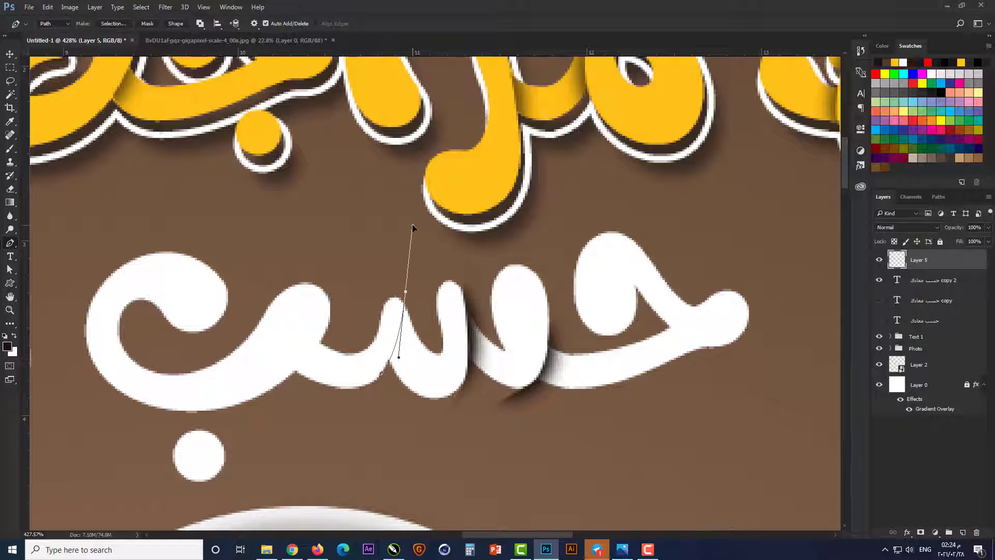
# Step: Outline the left tooth of س with a Pen path, invert the selection, brush a shadow along its edge, and deselect
pyautogui.click(382, 374)
pyautogui.hotkey('ctrl', 'Return')
pyautogui.press('m')
pyautogui.rightClick(371, 113)
pyautogui.click(430, 133)
pyautogui.press('b')
pyautogui.moveTo(381, 347); pyautogui.dragTo(374, 296)
pyautogui.hotkey('ctrl', 'd')
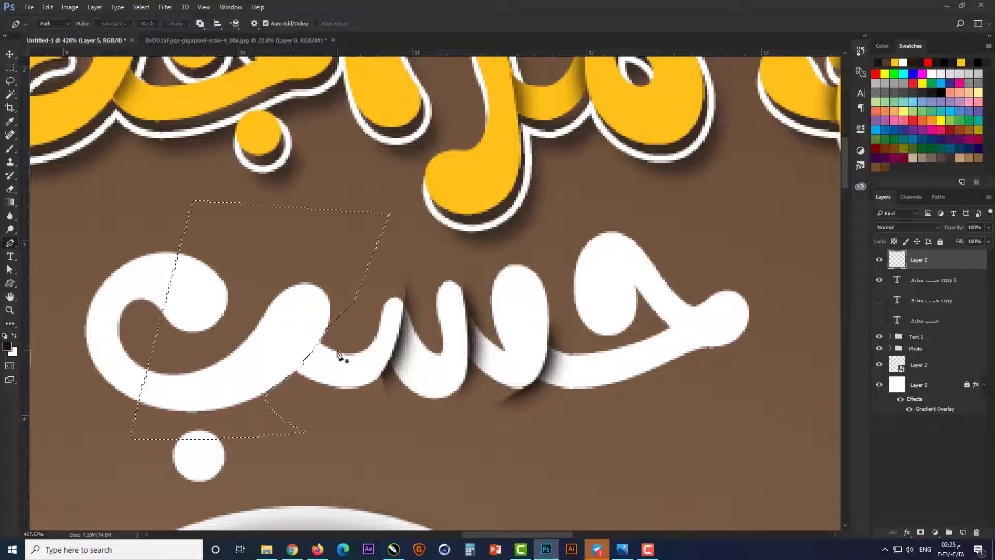
# Step: Invert the selection around ب, brush a shadow where it meets س, and deselect
pyautogui.press('m')
pyautogui.rightClick(38, 154)
pyautogui.click(54, 173)
pyautogui.press('b')
pyautogui.moveTo(271, 351); pyautogui.dragTo(287, 329)
pyautogui.hotkey('ctrl', 'd')
# Step: Delete the stray shadows above and below the letters of حسب using Pen path selections
pyautogui.press('p')
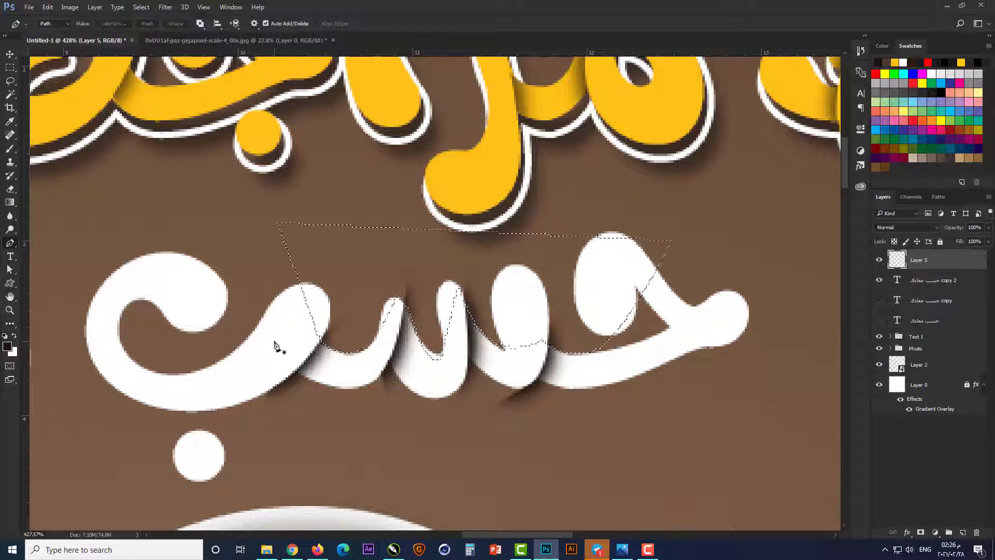
pyautogui.hotkey('ctrl', 'd')
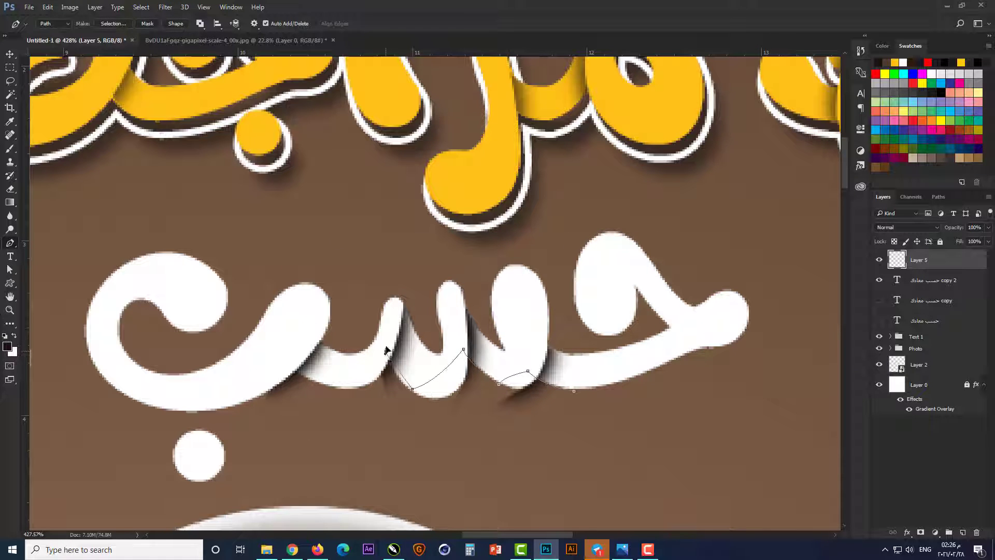
pyautogui.hotkey('ctrl', 'Return')
pyautogui.press('Delete')
pyautogui.hotkey('ctrl', 'd')
# Step: Set the blend mode of Layer 5, holding the shadows of حسب, to Multiply
pyautogui.press('v')
pyautogui.scroll(-4, 600, 351)
pyautogui.click(908, 227)
pyautogui.click(887, 265)
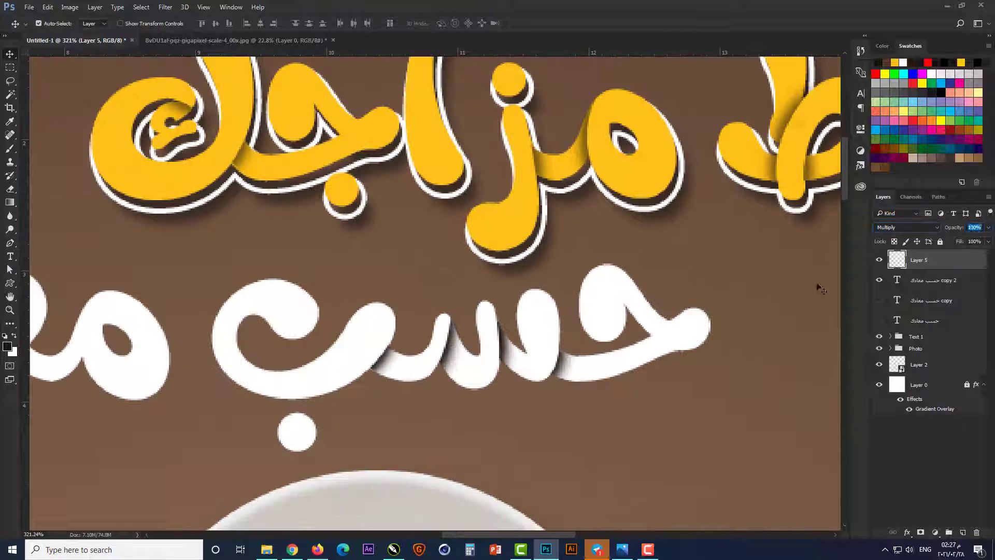
# Step: Add new Layer 6 directly above the "حسب معادك copy 2" text layer
pyautogui.hscroll(-5, 416, 448)
pyautogui.click(497, 348)
pyautogui.hotkey('ctrl', 'alt', 'shift', 'n')
# Step: Outline the م of معادك with a Pen path, invert the selection, and brush a shadow along its left edge
pyautogui.scroll(3, 497, 348)
pyautogui.press('p')
pyautogui.click(500, 389)
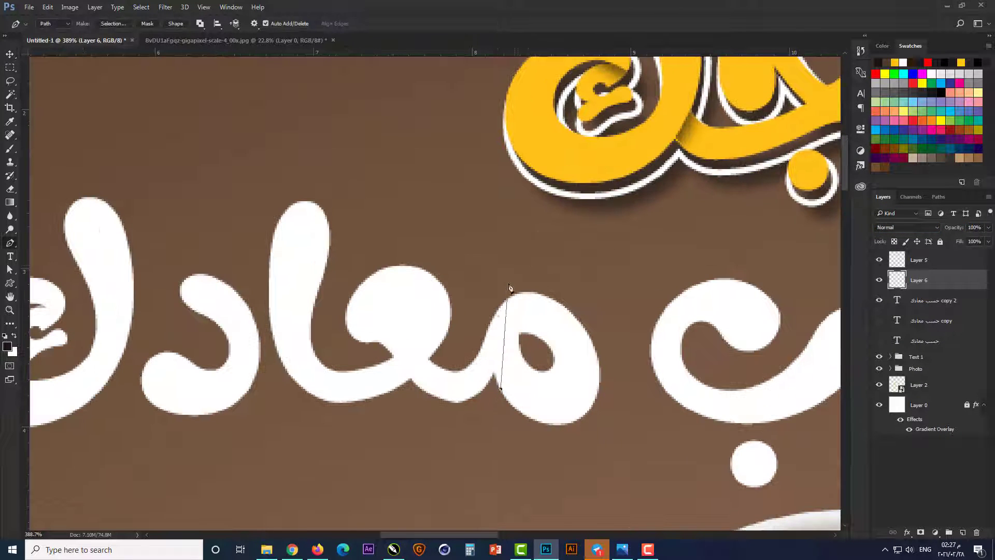
pyautogui.click(9, 149)
pyautogui.press('m')
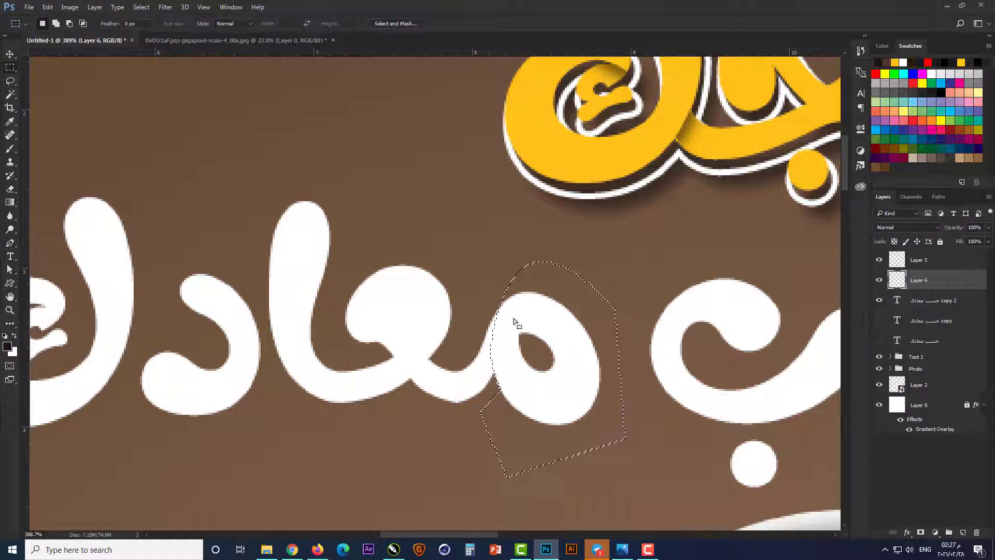
pyautogui.rightClick(516, 320)
pyautogui.click(537, 338)
pyautogui.press('b')
pyautogui.moveTo(514, 381)
pyautogui.mouseDown()
pyautogui.moveTo(529, 316)
pyautogui.moveTo(546, 383)
pyautogui.mouseUp()
# Step: Make a Pen path selection along the edge of ع, brush a shadow onto the stroke joining it to م, and deselect
pyautogui.click(288, 460)
pyautogui.click(215, 234)
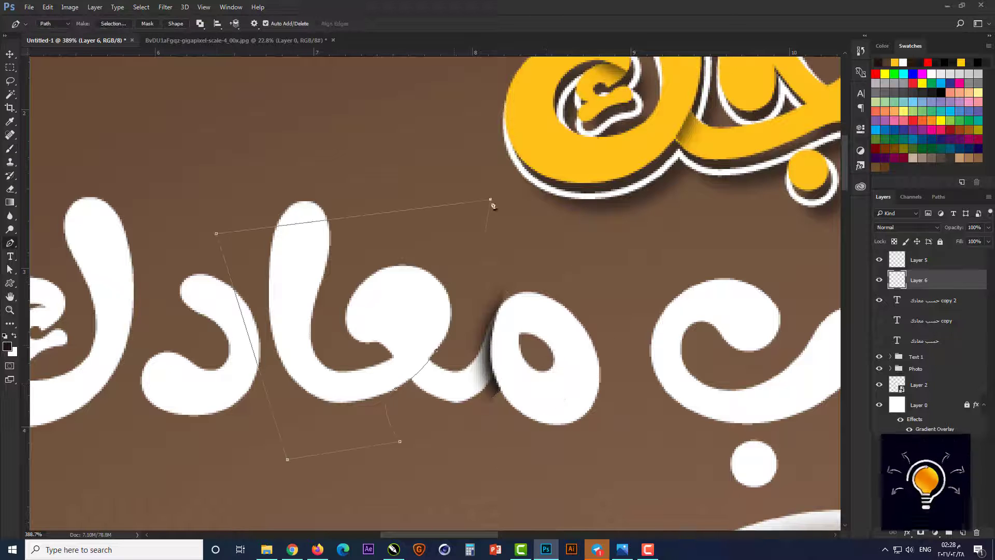
pyautogui.click(493, 204)
pyautogui.hotkey('ctrl', 'Return')
pyautogui.press('b')
pyautogui.moveTo(388, 381); pyautogui.dragTo(411, 337)
pyautogui.hotkey('ctrl', 'd')
# Step: Outline the hamza inside ك with a Pen path selection, brush a shadow on its upper part, and deselect
pyautogui.scroll(-3, 603, 390)
pyautogui.scroll(5, 48, 379)
pyautogui.click(9, 243)
pyautogui.click(257, 299)
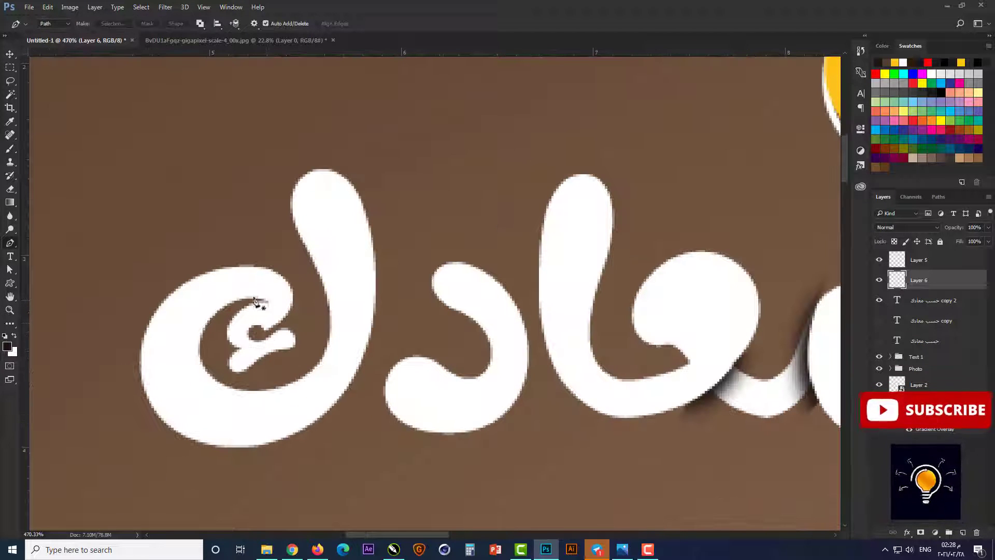
pyautogui.click(302, 357)
pyautogui.click(263, 376)
pyautogui.click(235, 378)
pyautogui.click(210, 351)
pyautogui.hotkey('ctrl', 'Return')
pyautogui.click(10, 148)
pyautogui.moveTo(288, 279); pyautogui.dragTo(312, 286)
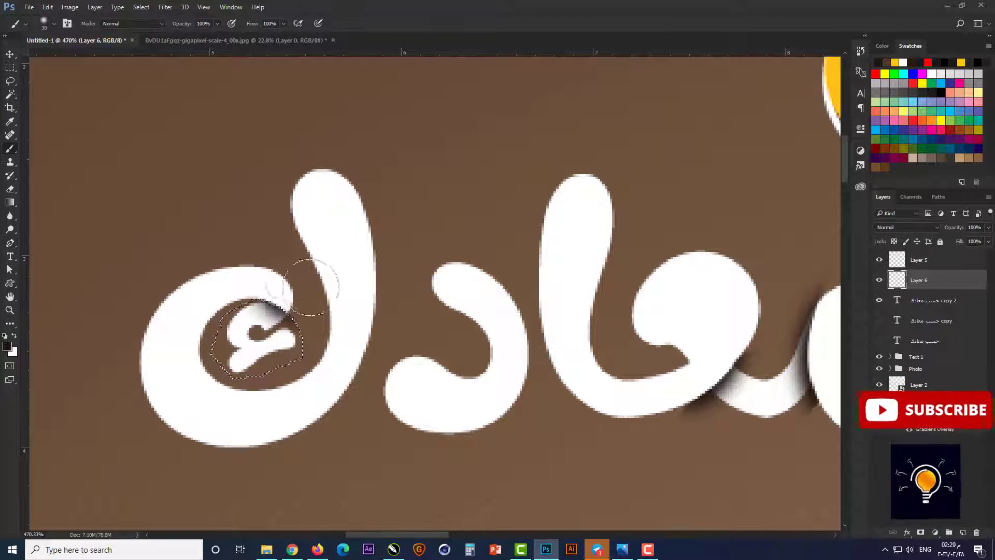
pyautogui.hotkey('ctrl', 'd')
# Step: Clear the stray shadow around the hamza of معادك using Pen path selections
pyautogui.click(10, 243)
pyautogui.click(257, 340)
pyautogui.click(252, 383)
pyautogui.click(354, 316)
pyautogui.hotkey('ctrl', 'Return')
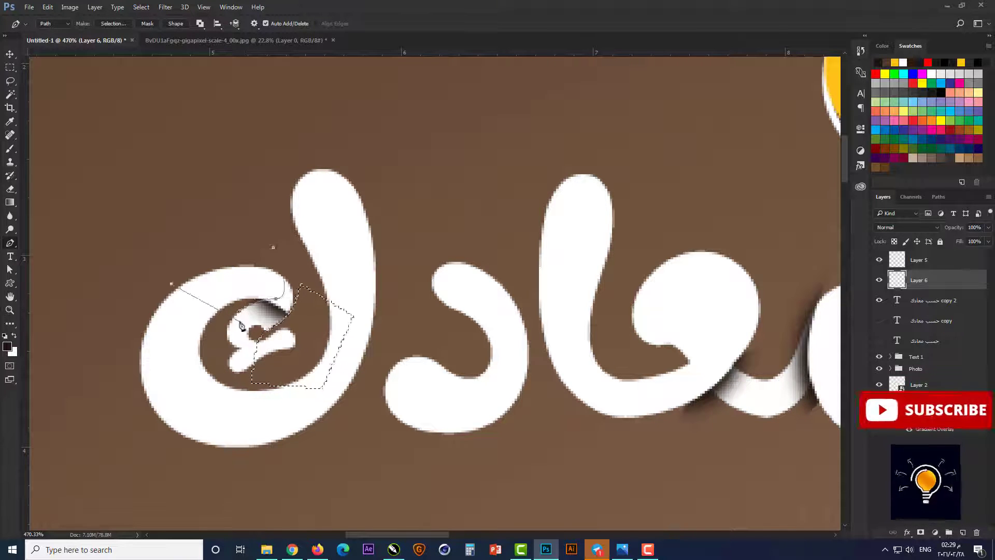
pyautogui.hotkey('ctrl', 'd')
# Step: Clear the stray shadows around the stroke joining م and ع, and set Layer 6 to Multiply with reduced opacity
pyautogui.moveTo(815, 379)
pyautogui.mouseDown()
pyautogui.moveTo(560, 382)
pyautogui.moveTo(503, 361)
pyautogui.mouseUp()
pyautogui.click(443, 338)
pyautogui.moveTo(550, 269); pyautogui.dragTo(579, 261)
pyautogui.moveTo(504, 362); pyautogui.dragTo(515, 362)
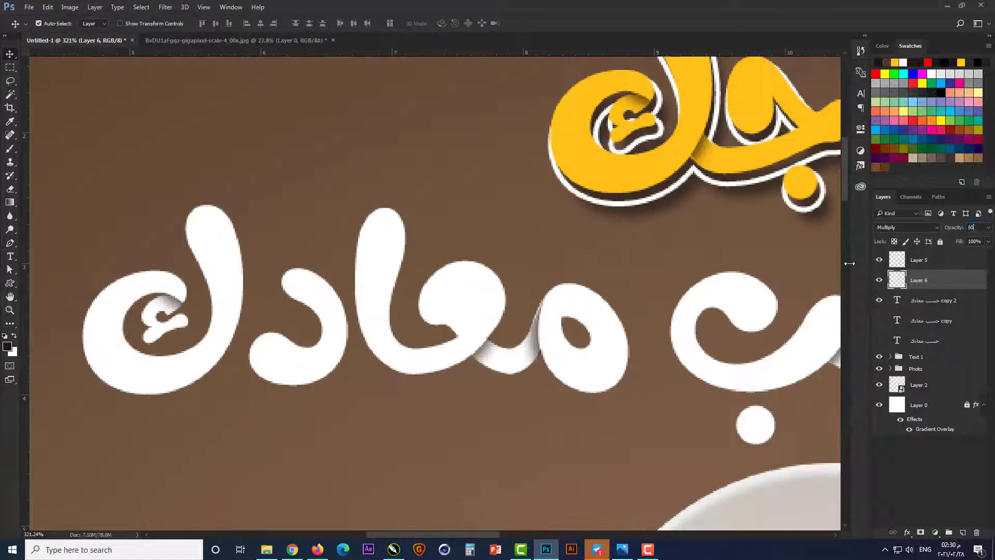
# Step: Show the "حسب معادك copy" layer and paste onto it the layer style of "ظبط مزاجك copy"
pyautogui.click(879, 321)
pyautogui.click(931, 321)
pyautogui.click(890, 357)
pyautogui.click(941, 435)
pyautogui.rightClick(931, 323)
# Step: Change the second-line copy's stroke color to the yellow of the first line
pyautogui.doubleClick(923, 345)
pyautogui.moveTo(467, 99); pyautogui.dragTo(474, 200)
pyautogui.click(472, 312)
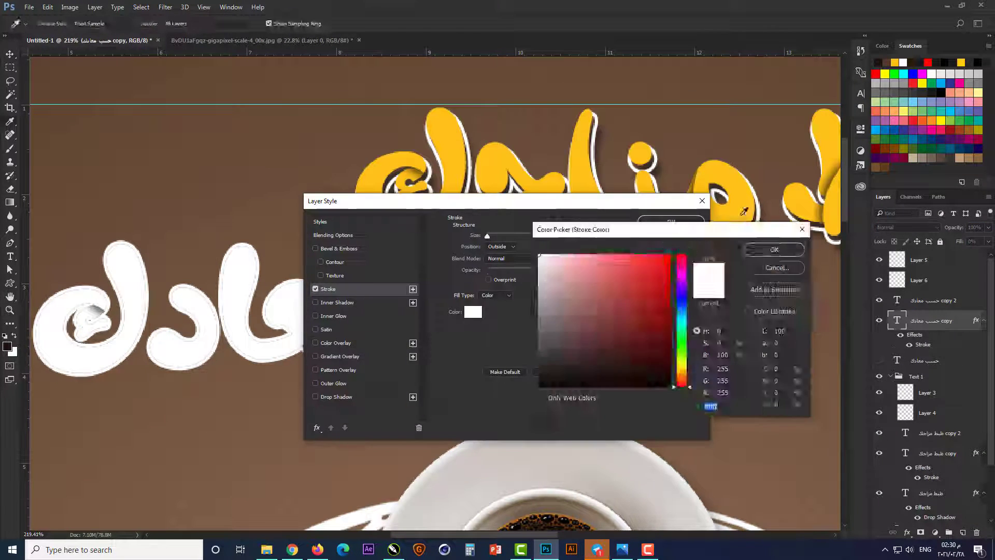
# Step: Offset the yellow-outlined second-line copy slightly right and down from the white letters
pyautogui.press('Right')
pyautogui.press('Right')
pyautogui.press('Right')
pyautogui.press('Down')
pyautogui.press('Down')
pyautogui.press('Down')
# Step: Show the original "حسب معادك" layer and paste onto it the drop shadow style copied from "ظبط مزاجك"
pyautogui.click(932, 360)
pyautogui.rightClick(932, 493)
pyautogui.click(809, 378)
pyautogui.click(879, 360)
pyautogui.rightClick(932, 361)
pyautogui.click(755, 436)
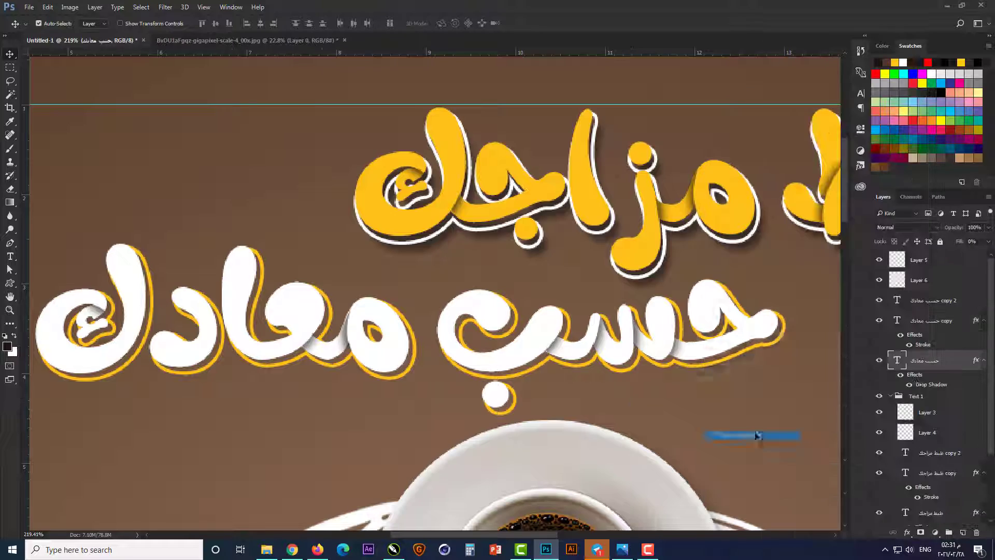
# Step: Group all the second-line headline layers, from "حسب معادك" up to Layer 5, as "Text 2"
pyautogui.click(890, 396)
pyautogui.keyDown('shift'); pyautogui.click(931, 262); pyautogui.keyUp('shift')
pyautogui.hotkey('ctrl', 'g')
pyautogui.hotkey('ctrl', '0')
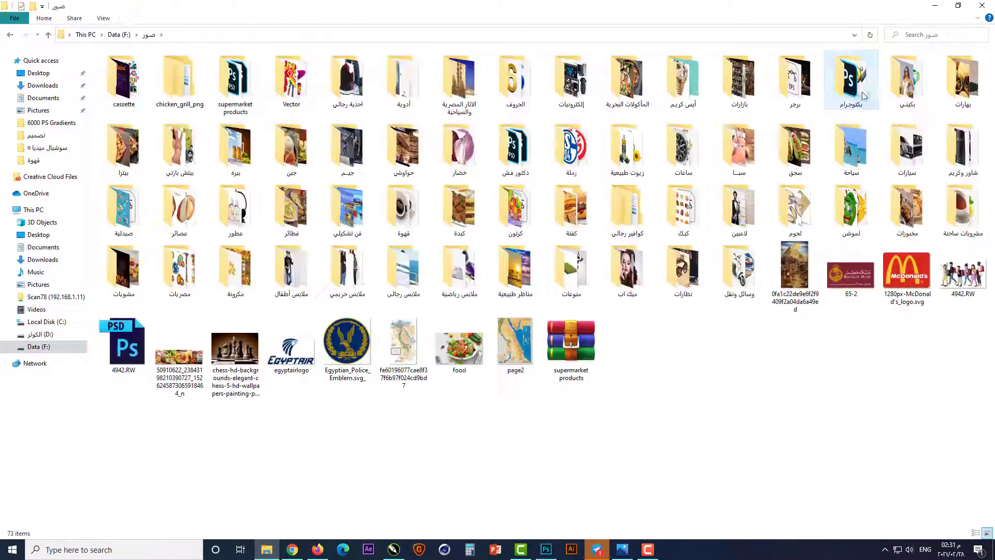
# Step: Place the black-outline Instagram icon small on the bottom margin guide and add a horizontal guide along its top edge
pyautogui.doubleClick(853, 83)
pyautogui.click(350, 193)
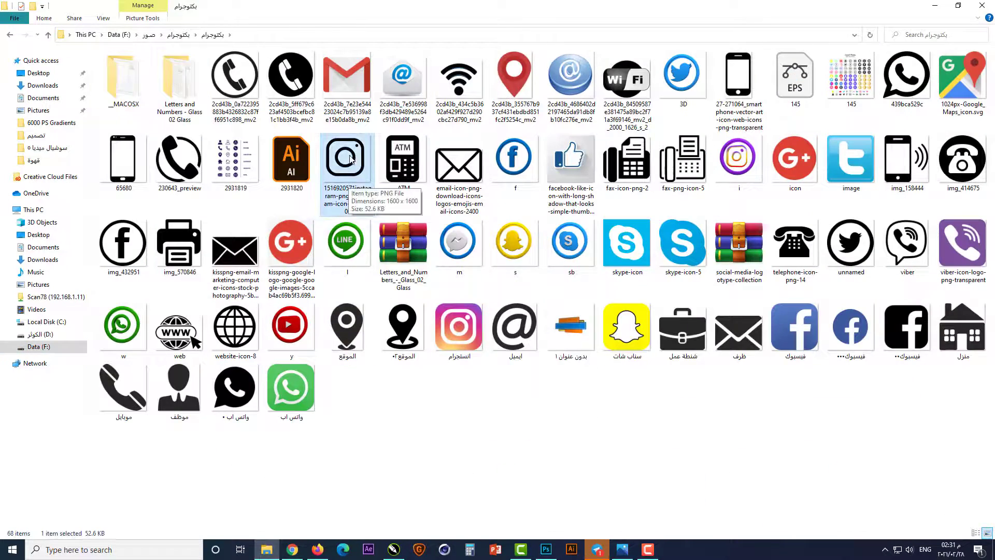
pyautogui.moveTo(350, 158); pyautogui.dragTo(447, 502)
pyautogui.moveTo(671, 58); pyautogui.dragTo(335, 506)
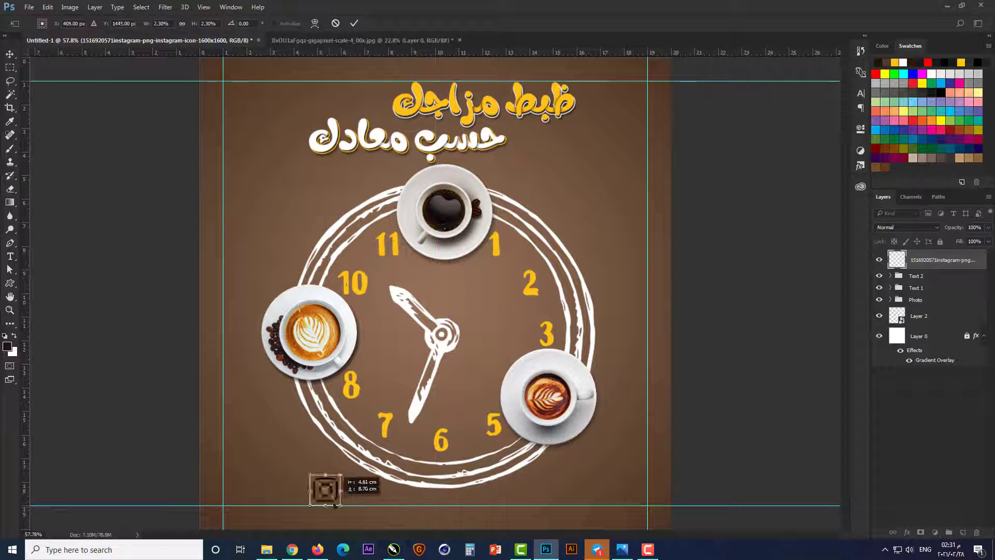
pyautogui.scroll(12, 302, 499)
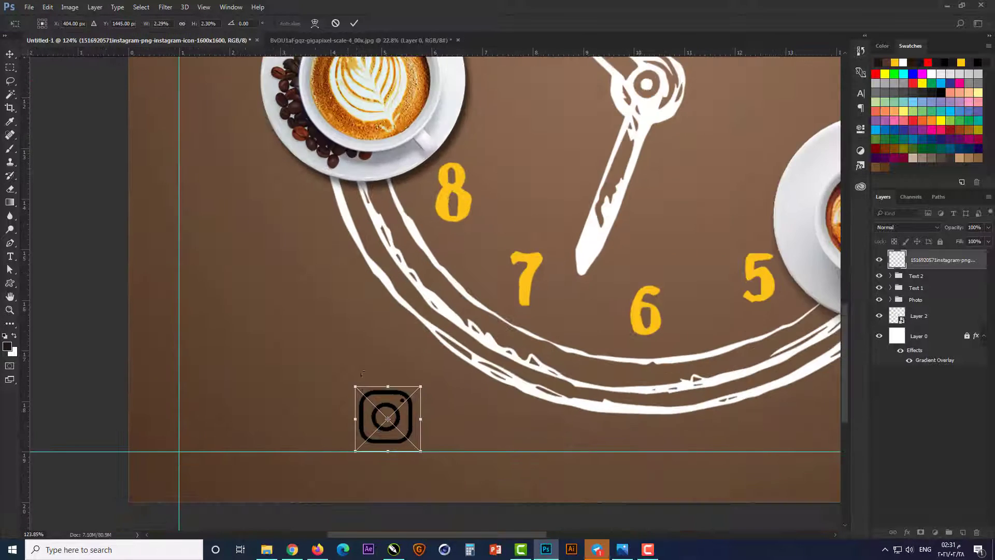
pyautogui.moveTo(387, 441); pyautogui.dragTo(333, 453)
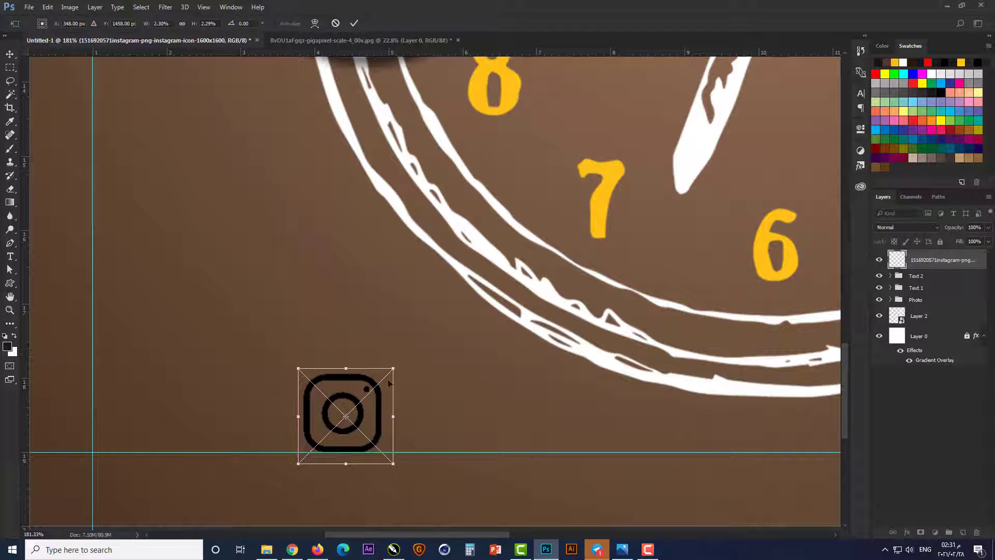
pyautogui.moveTo(392, 369); pyautogui.dragTo(375, 387)
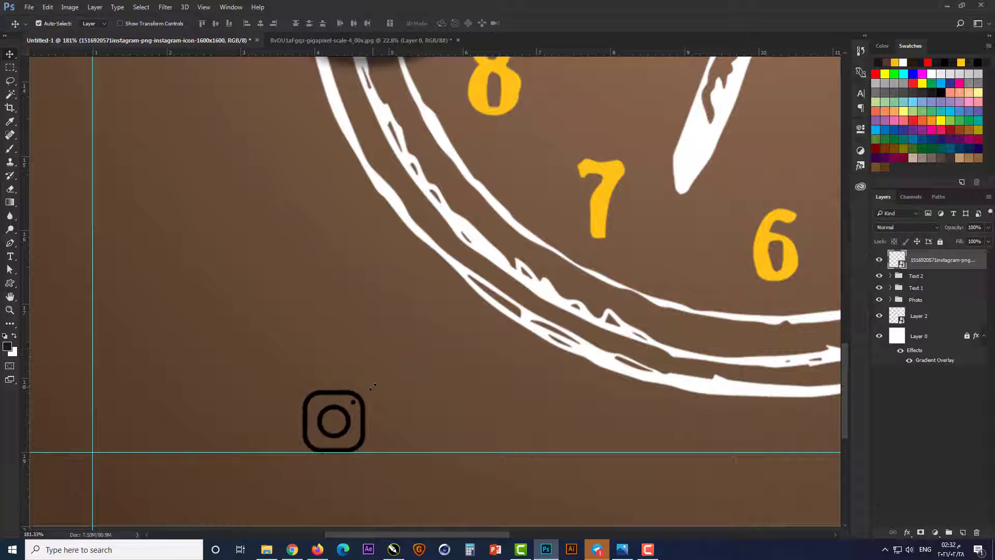
pyautogui.moveTo(343, 52); pyautogui.dragTo(321, 389)
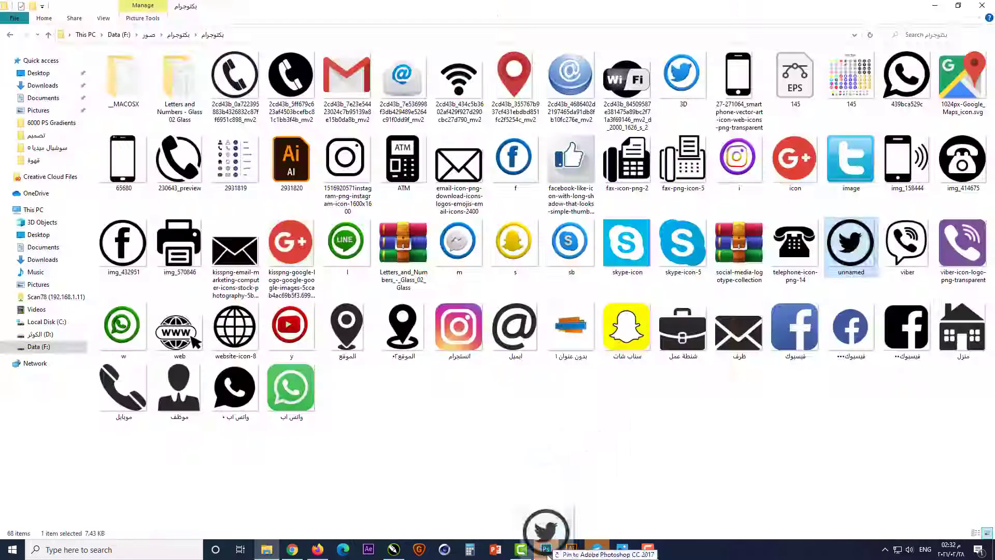
# Step: Place the round Twitter and Facebook icons near the Instagram icon, scaled to fit between the two bottom guides
pyautogui.moveTo(545, 534); pyautogui.dragTo(503, 353)
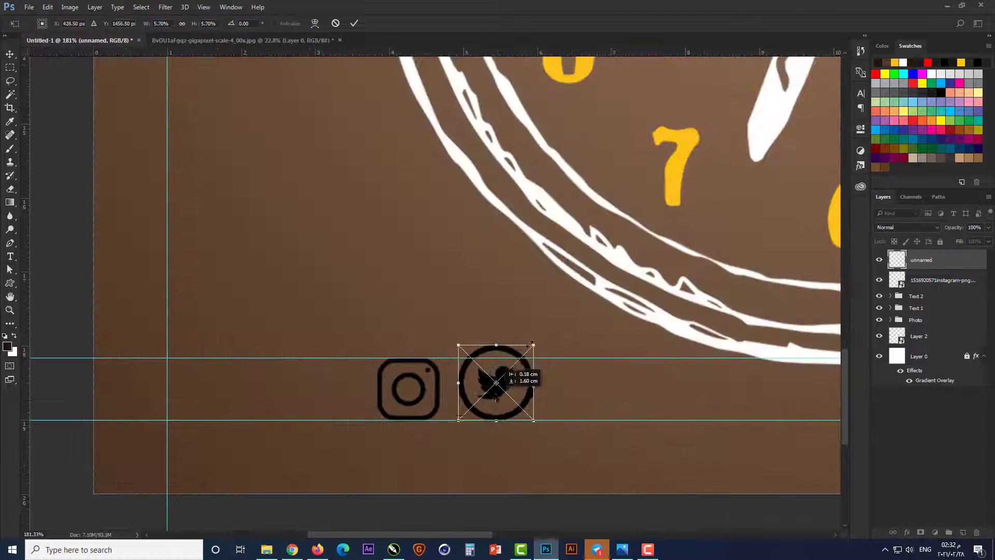
pyautogui.press('Return')
pyautogui.hotkey('alt', 'Tab')
pyautogui.moveTo(123, 243); pyautogui.dragTo(328, 402)
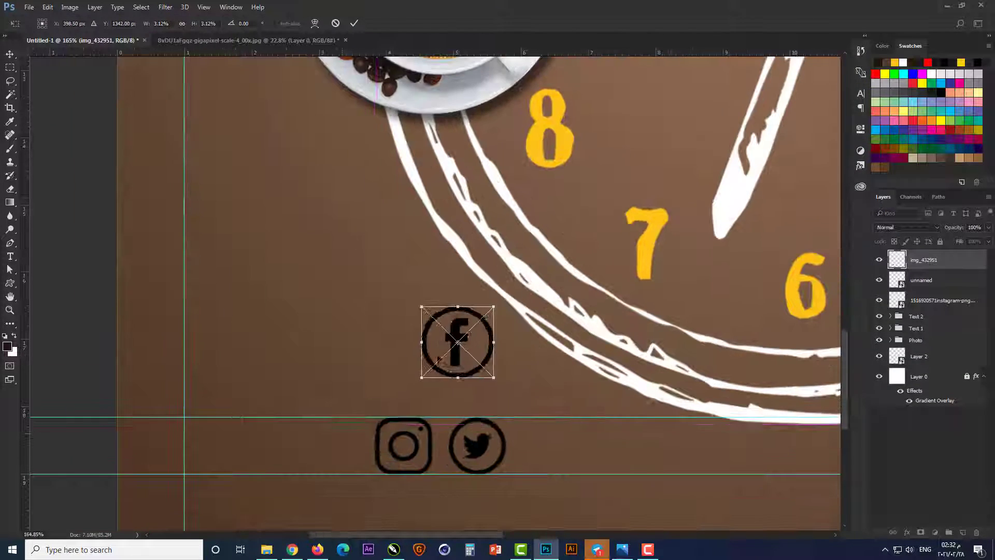
pyautogui.moveTo(439, 359); pyautogui.dragTo(318, 456)
pyautogui.press('Return')
# Step: Arrange the Facebook, Instagram and Twitter icons in a row from the left margin guide and distribute them evenly
pyautogui.moveTo(371, 402); pyautogui.dragTo(262, 445)
pyautogui.scroll(-2, 401, 435)
pyautogui.moveTo(391, 451); pyautogui.dragTo(341, 451)
pyautogui.moveTo(466, 447); pyautogui.dragTo(431, 447)
pyautogui.keyDown('shift'); pyautogui.click(343, 449); pyautogui.keyUp('shift')
pyautogui.keyDown('shift'); pyautogui.click(264, 445); pyautogui.keyUp('shift')
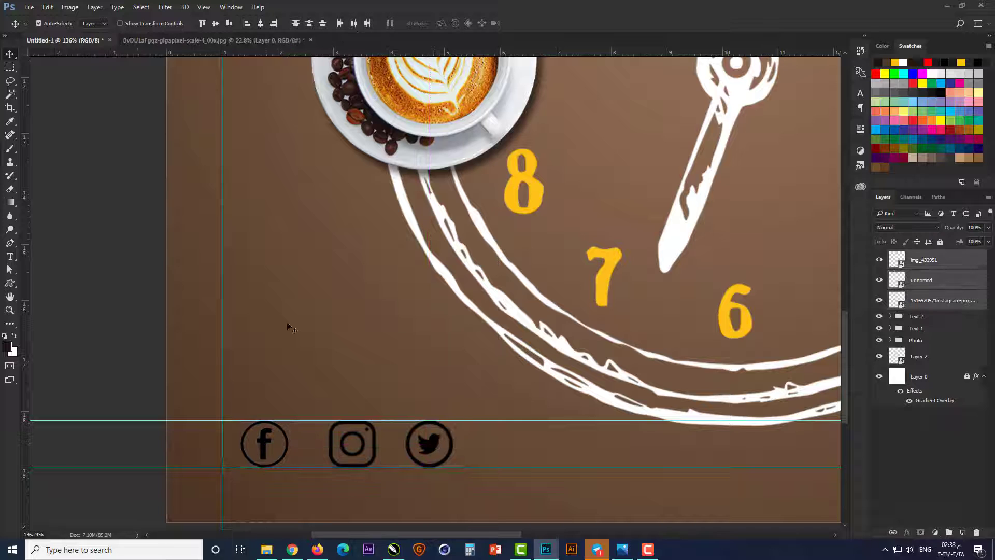
pyautogui.click(341, 23)
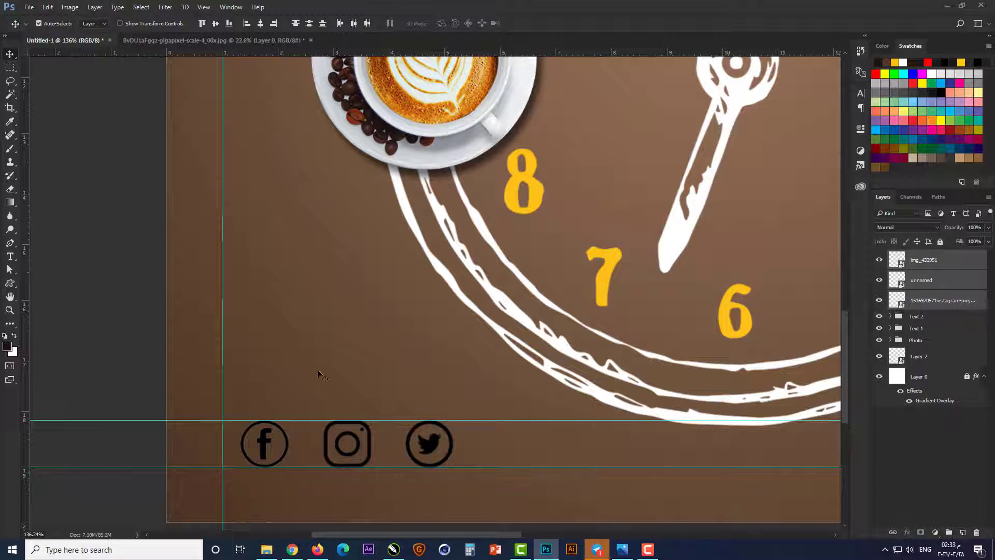
# Step: Add a white (ffffff) Color Overlay to the Facebook icon layer
pyautogui.click(957, 263)
pyautogui.doubleClick(959, 263)
pyautogui.click(355, 342)
pyautogui.click(556, 239)
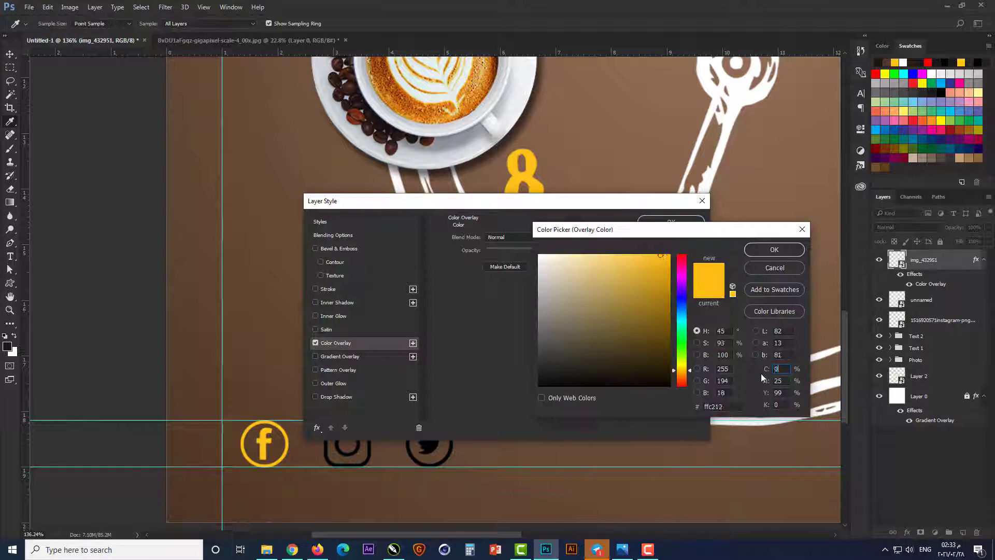
pyautogui.write('ffffff')
pyautogui.press('Return')
pyautogui.press('Return')
# Step: Copy the Facebook icon's layer style onto the Twitter and Instagram icons and group the three layers as "Icon"
pyautogui.rightClick(957, 264)
pyautogui.click(857, 325)
pyautogui.click(946, 320)
pyautogui.keyDown('shift'); pyautogui.click(945, 303); pyautogui.keyUp('shift')
pyautogui.rightClick(944, 303)
pyautogui.click(850, 335)
pyautogui.keyDown('shift'); pyautogui.click(937, 264); pyautogui.keyUp('shift')
pyautogui.hotkey('ctrl', 'g')
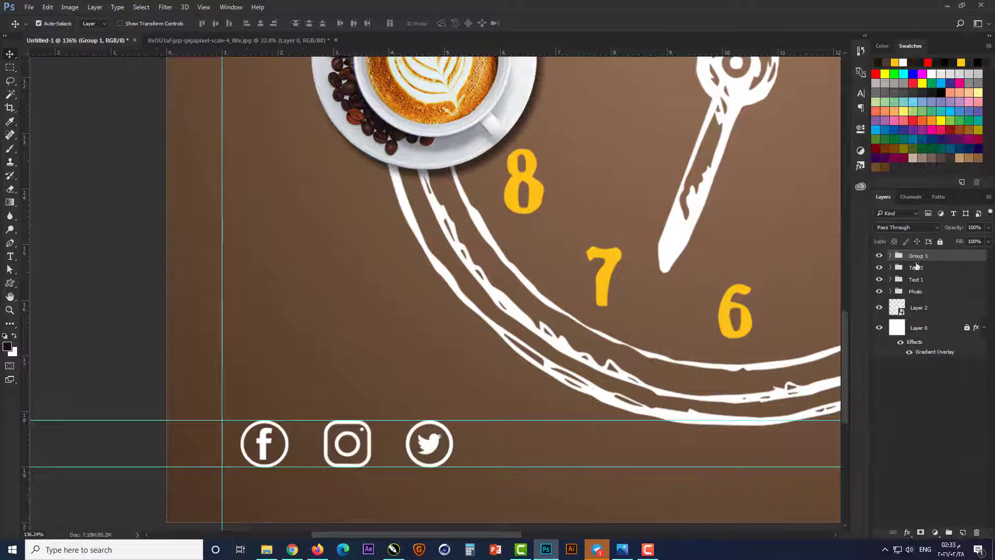
# Step: Place the black WhatsApp icon below the latte cup at the lower right, scaled to fit between the bottom guides
pyautogui.scroll(-3, 356, 494)
pyautogui.scroll(2, 357, 494)
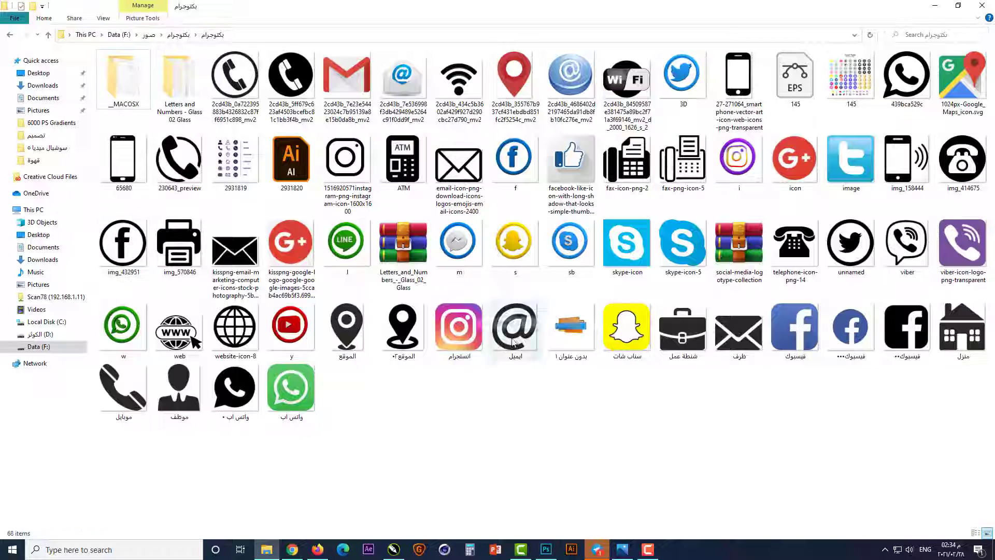
pyautogui.moveTo(234, 389); pyautogui.dragTo(551, 484)
pyautogui.scroll(-4, 551, 484)
pyautogui.moveTo(630, 154); pyautogui.dragTo(451, 334)
pyautogui.moveTo(443, 349); pyautogui.dragTo(539, 469)
pyautogui.scroll(10, 541, 482)
pyautogui.moveTo(555, 306); pyautogui.dragTo(510, 348)
pyautogui.press('Return')
pyautogui.scroll(-5, 392, 356)
pyautogui.click(392, 355)
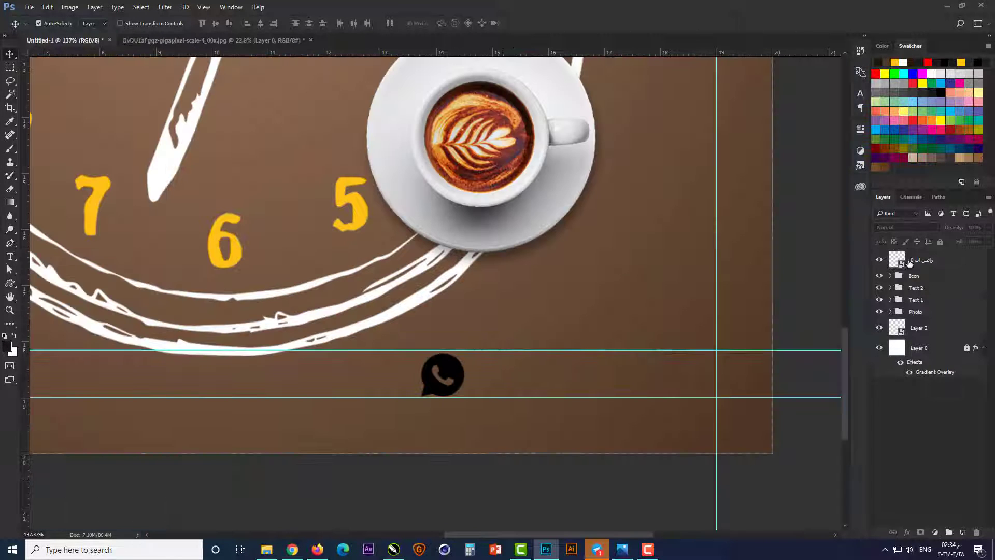
# Step: Move the WhatsApp icon layer into the Icon group and paste the white overlay style onto it
pyautogui.moveTo(911, 262); pyautogui.dragTo(910, 276)
pyautogui.rightClick(957, 272)
pyautogui.click(861, 337)
# Step: Add a text line with the contact phone number and set it in AMORICA SANS at 20 pt
pyautogui.press('t')
pyautogui.click(507, 382)
pyautogui.write('0012')
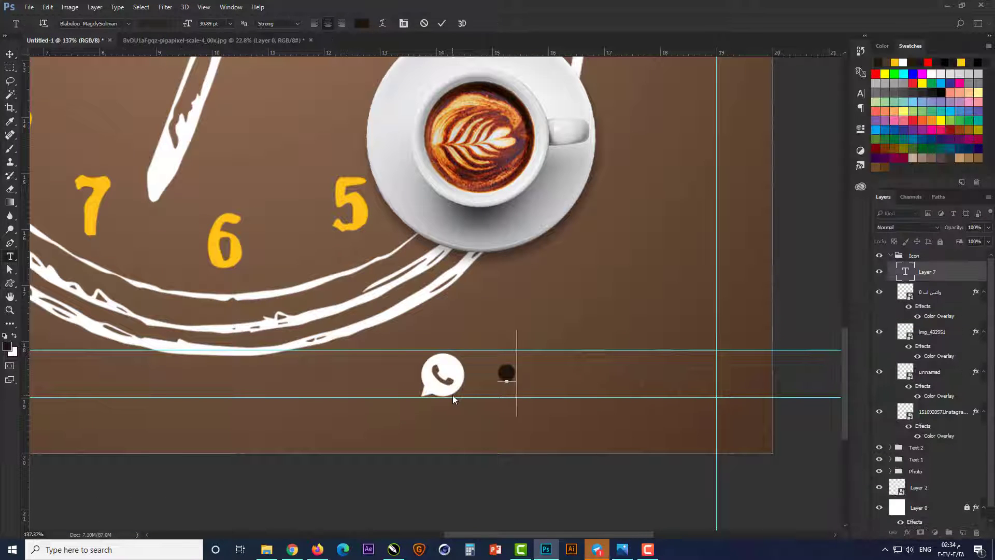
pyautogui.write('3456789')
pyautogui.click(128, 23)
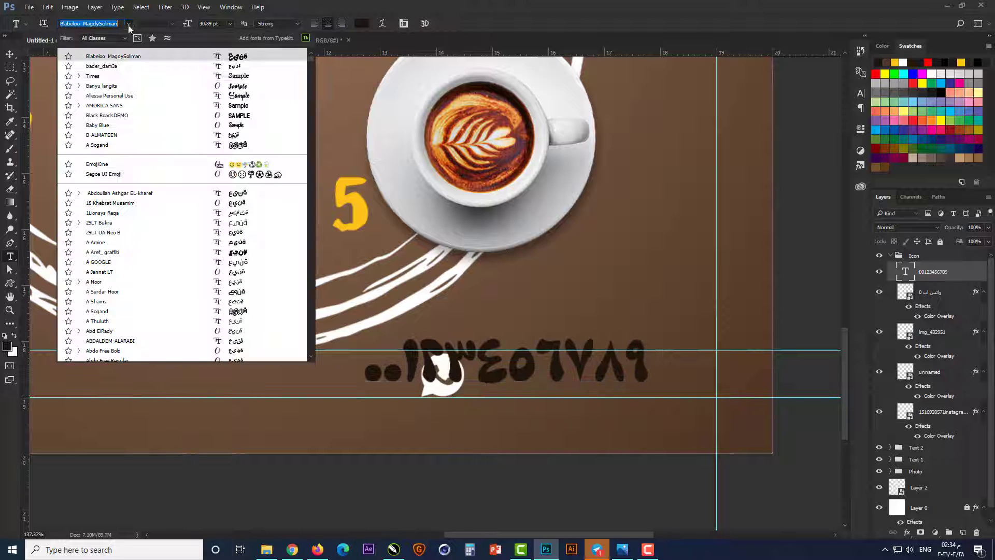
pyautogui.click(162, 105)
pyautogui.doubleClick(208, 23)
pyautogui.write('20')
pyautogui.press('Return')
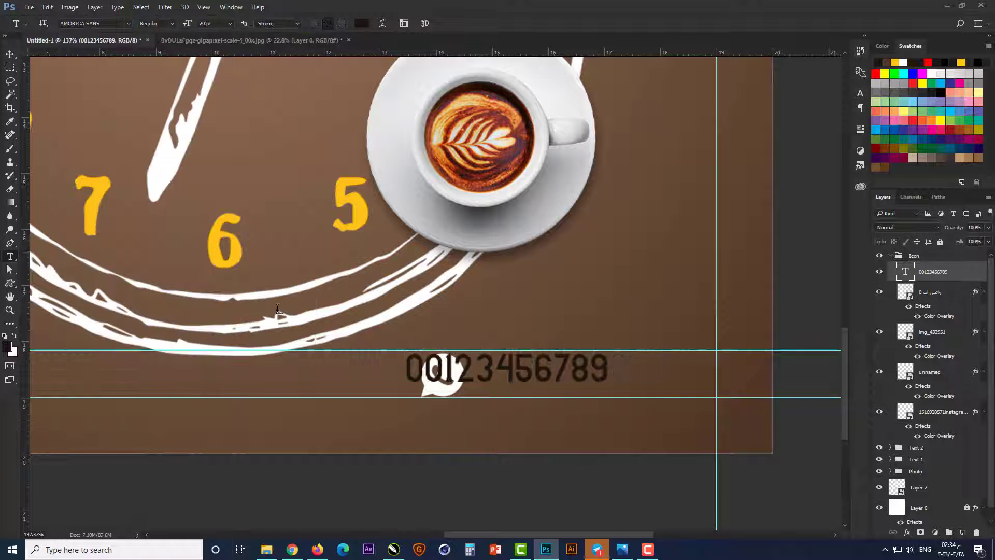
# Step: Position the phone number to the right of the WhatsApp icon, between the bottom guides
pyautogui.press('v')
pyautogui.moveTo(592, 367); pyautogui.dragTo(693, 375)
pyautogui.keyDown('shift'); pyautogui.click(446, 363); pyautogui.keyUp('shift')
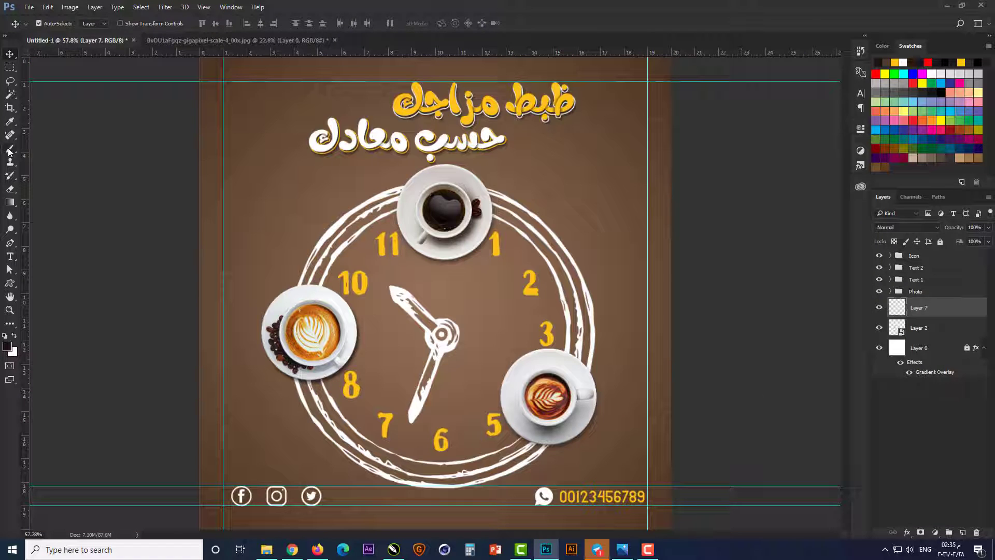
# Step: Stamp a dark splatter on Layer 7 at the canvas's left edge with the 401 px splatter brush enlarged to 700 px
pyautogui.click(8, 149)
pyautogui.rightClick(350, 188)
pyautogui.moveTo(635, 276); pyautogui.dragTo(642, 301)
pyautogui.click(610, 331)
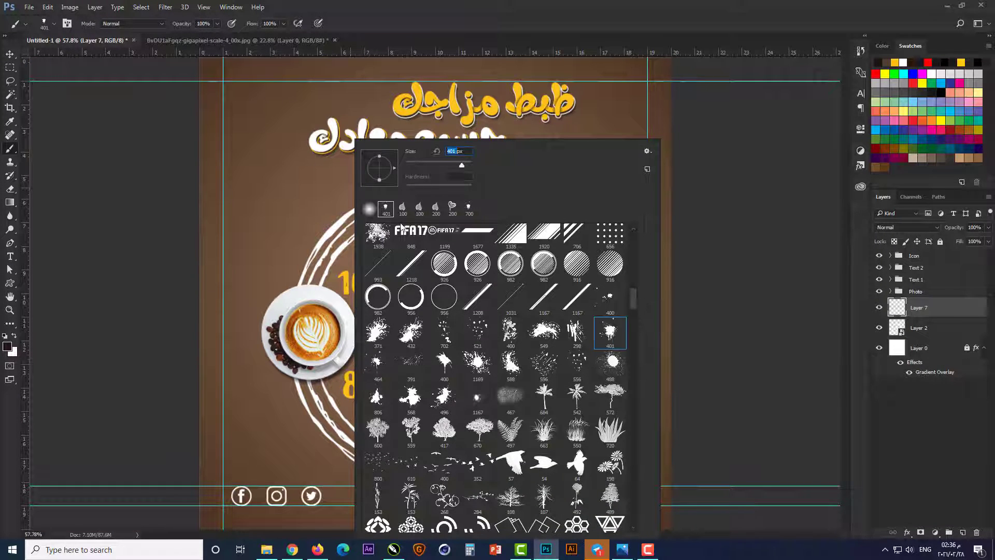
pyautogui.write('700')
pyautogui.press('Return')
pyautogui.click(223, 241)
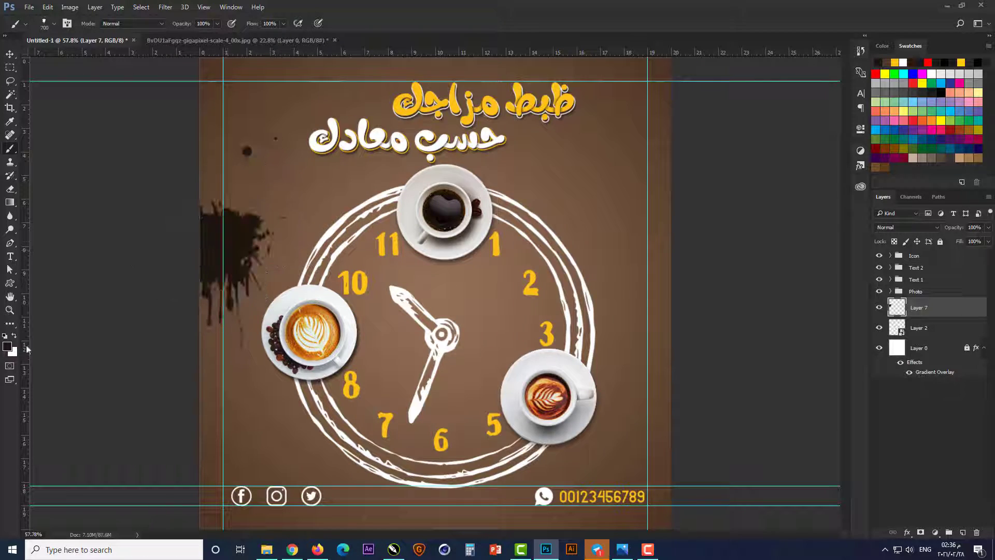
# Step: Stamp a dark splatter on a new layer at the canvas's upper right, using the 1169 px splatter brush reduced to 800 px
pyautogui.rightClick(468, 335)
pyautogui.click(595, 366)
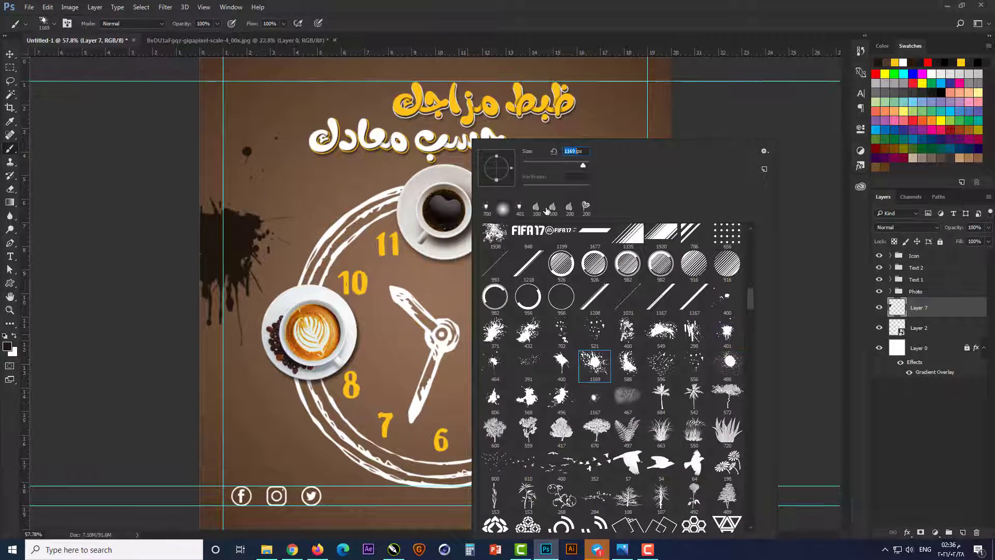
pyautogui.write('800')
pyautogui.press('Return')
pyautogui.click(617, 337)
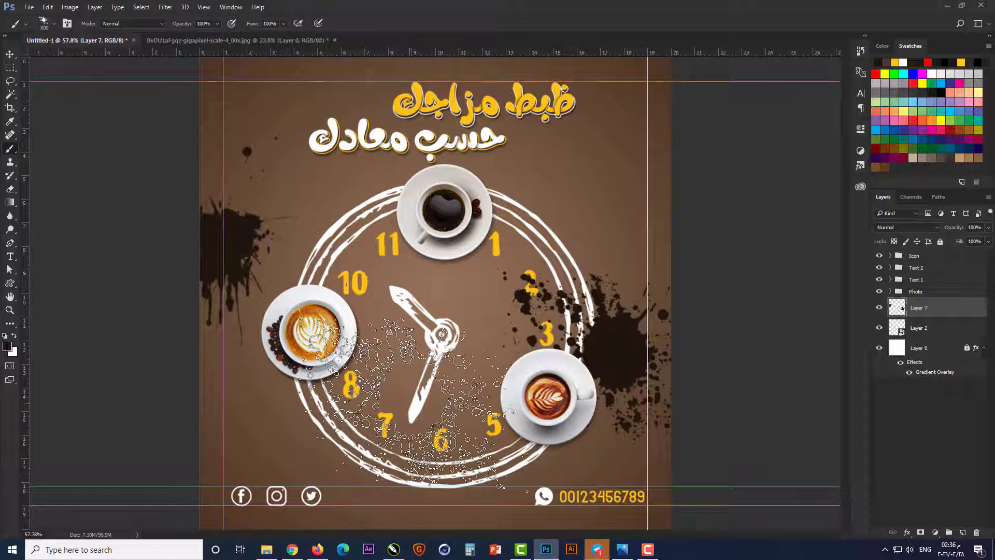
pyautogui.hotkey('ctrl', 'z')
pyautogui.click(962, 532)
pyautogui.click(618, 238)
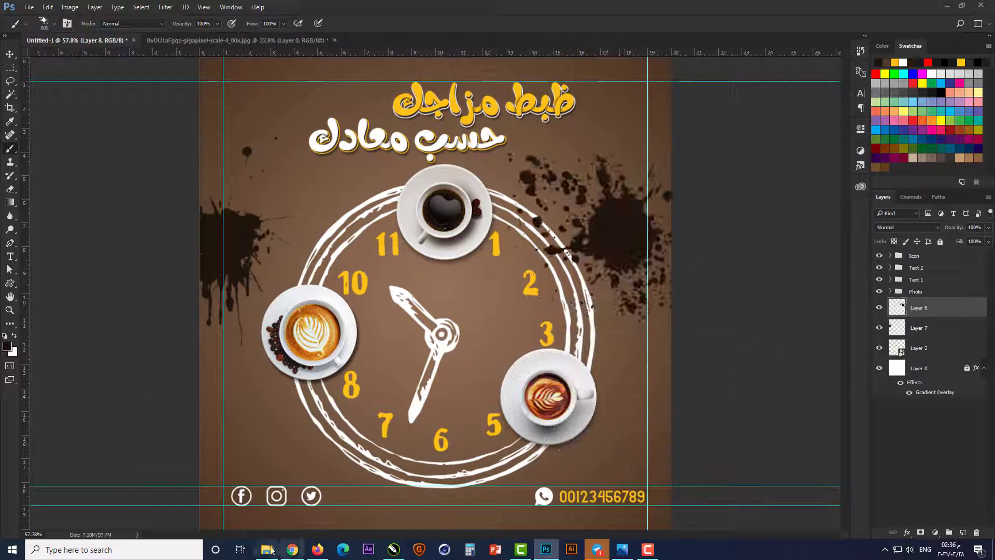
# Step: Enlarge and rotate the right-hand splatter and shift it partly past the canvas's right edge
pyautogui.press('v')
pyautogui.hotkey('ctrl', 't')
pyautogui.moveTo(672, 329); pyautogui.dragTo(711, 369)
pyautogui.moveTo(664, 266); pyautogui.dragTo(707, 286)
pyautogui.moveTo(771, 410)
pyautogui.mouseDown()
pyautogui.moveTo(829, 326)
pyautogui.moveTo(826, 336)
pyautogui.mouseUp()
pyautogui.press('Return')
# Step: Enlarge the left-hand splatter and reposition it against the canvas's left edge
pyautogui.click(253, 243)
pyautogui.hotkey('ctrl', 't')
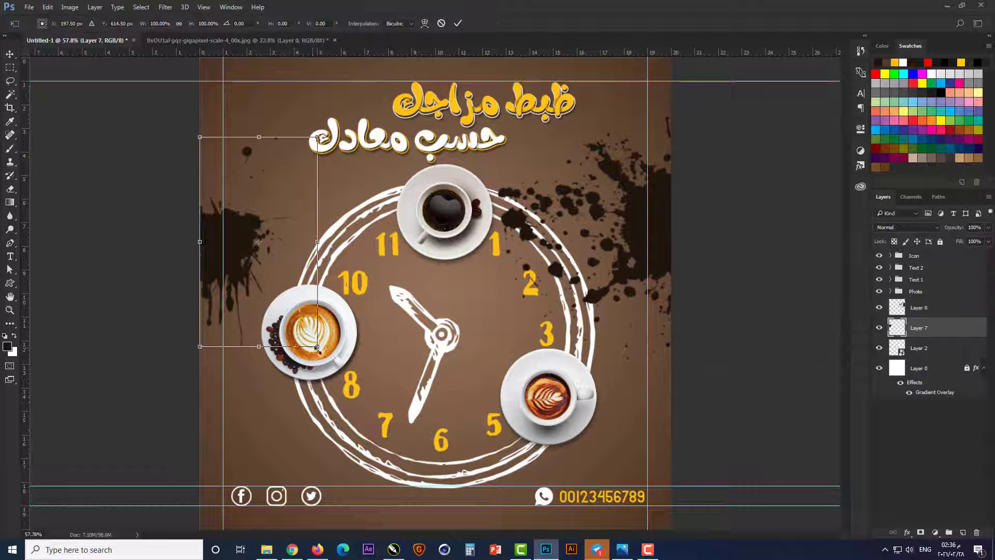
pyautogui.moveTo(317, 348); pyautogui.dragTo(372, 379)
pyautogui.moveTo(234, 263); pyautogui.dragTo(243, 245)
pyautogui.press('Return')
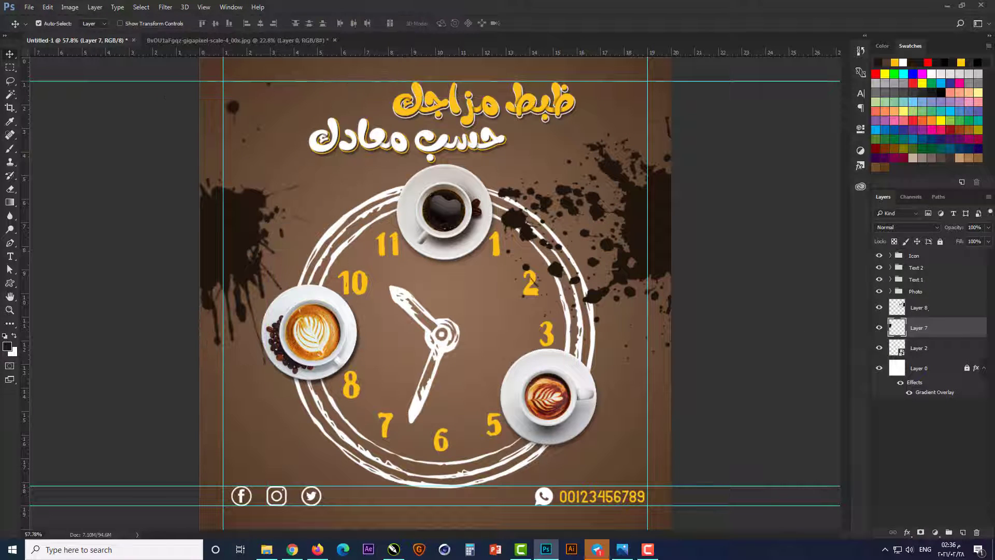
# Step: Move both splatter layers, Layer 8 and Layer 7, beneath Layer 2 in the layer stack
pyautogui.keyDown('shift'); pyautogui.click(930, 309); pyautogui.keyUp('shift')
pyautogui.moveTo(933, 333); pyautogui.dragTo(931, 358)
pyautogui.click(702, 393)
# Step: Draw a leaf custom shape about 33 × 81 px to the left of the first headline line
pyautogui.scroll(-1, 703, 392)
pyautogui.scroll(4, 443, 76)
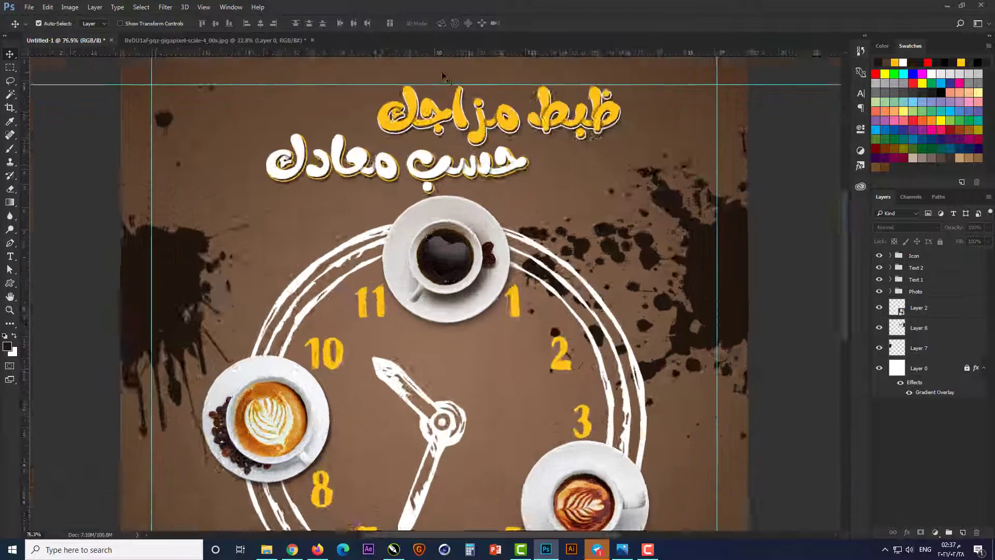
pyautogui.scroll(3, 443, 75)
pyautogui.click(10, 283)
pyautogui.click(407, 24)
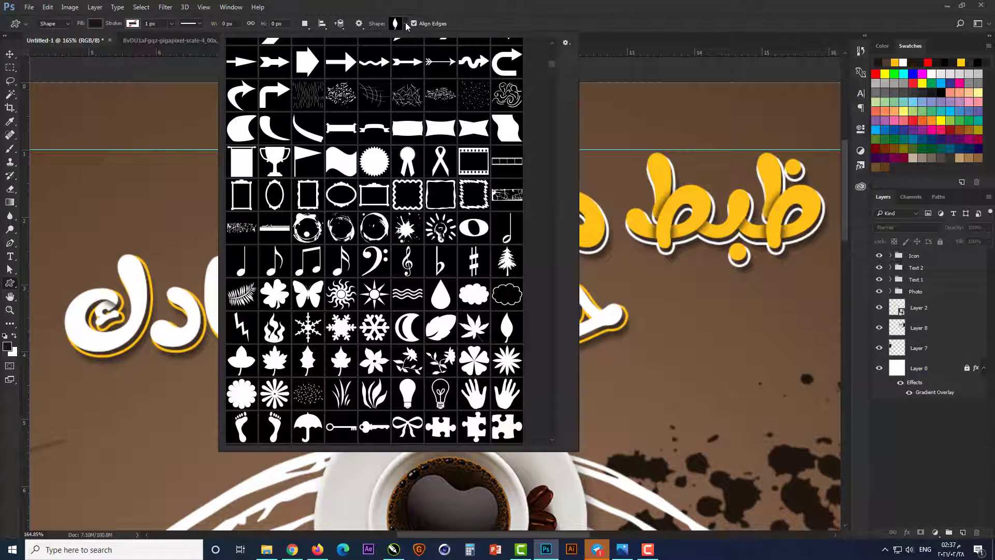
pyautogui.click(507, 328)
pyautogui.moveTo(184, 171); pyautogui.dragTo(212, 240)
pyautogui.scroll(3, 111, 190)
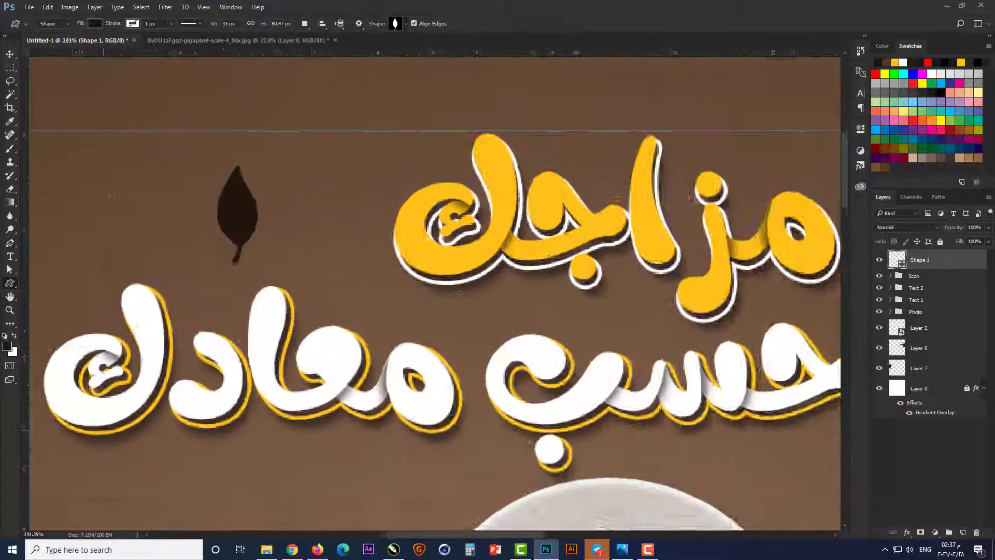
# Step: Delete the anchor points that form the leaf's stem
pyautogui.press('a')
pyautogui.press('Delete')
pyautogui.press('v')
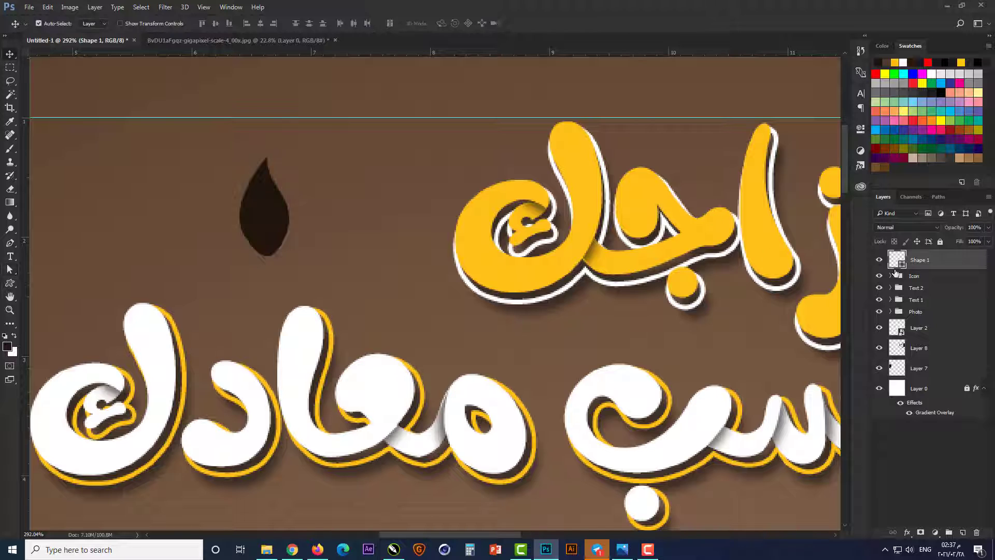
# Step: Change the leaf shape's fill color to white
pyautogui.doubleClick(902, 265)
pyautogui.click(394, 392)
pyautogui.press('Return')
# Step: Move the white leaf close to the end of the first headline line and rotate it to tilt left
pyautogui.moveTo(263, 213); pyautogui.dragTo(391, 207)
pyautogui.hotkey('ctrl', 't')
pyautogui.moveTo(346, 130); pyautogui.dragTo(319, 160)
pyautogui.press('Return')
# Step: Duplicate the leaf, rotate the copy toward horizontal below the first, and fine-tune the original leaf's rotation
pyautogui.moveTo(415, 178); pyautogui.dragTo(424, 189)
pyautogui.hotkey('ctrl', 't')
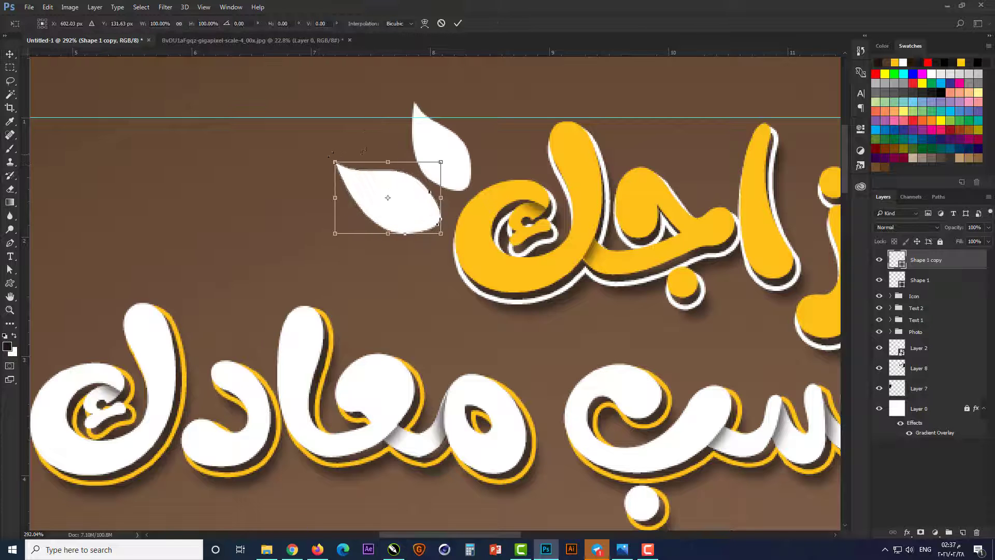
pyautogui.moveTo(327, 154); pyautogui.dragTo(321, 160)
pyautogui.press('Return')
pyautogui.click(442, 146)
pyautogui.hotkey('ctrl', 't')
pyautogui.press('Return')
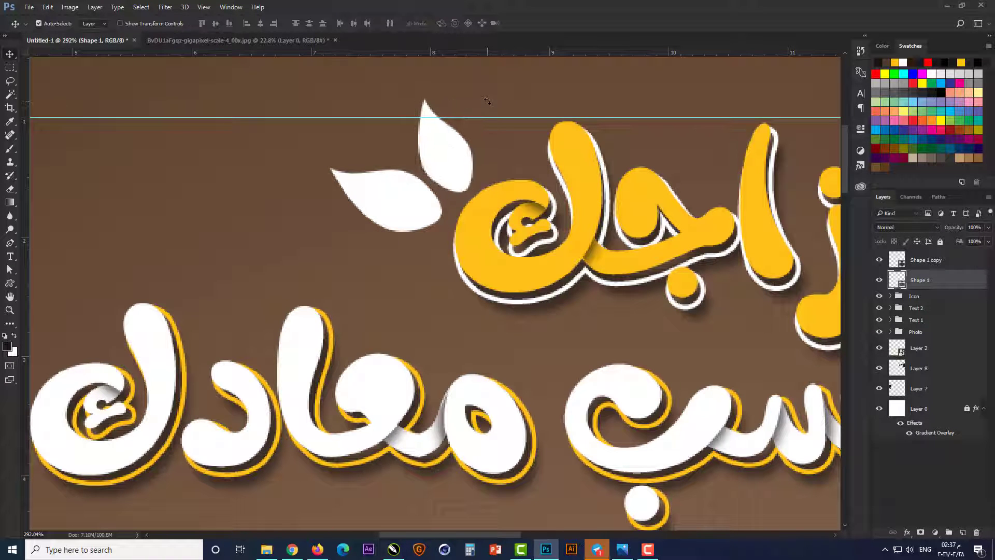
# Step: Select both leaves and shift the pair slightly up and right beside the first line's last letter
pyautogui.keyDown('shift'); pyautogui.click(405, 182); pyautogui.keyUp('shift')
pyautogui.moveTo(450, 171); pyautogui.dragTo(467, 155)
pyautogui.scroll(-7, 394, 292)
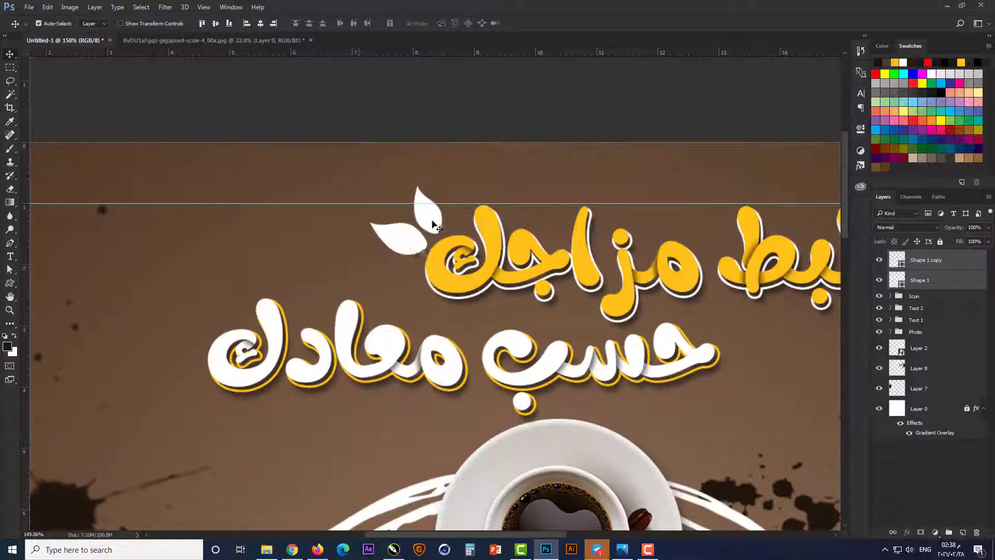
# Step: Duplicate the leaf pair beside the last letter of the second headline line and nudge it down and left
pyautogui.scroll(2, 384, 218)
pyautogui.moveTo(414, 253); pyautogui.dragTo(150, 364)
pyautogui.scroll(2, 107, 401)
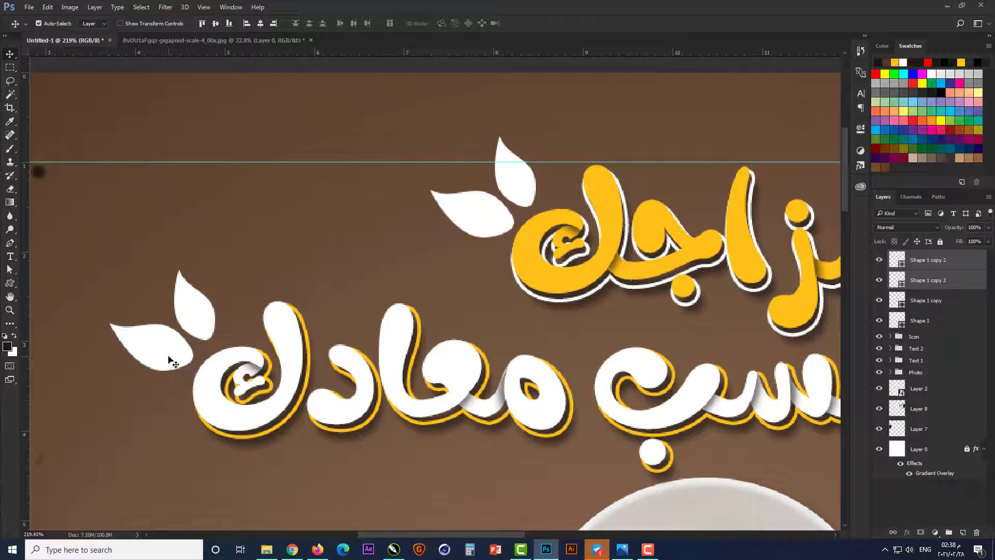
pyautogui.press('Down')
pyautogui.press('Down')
pyautogui.press('Down')
pyautogui.press('Down')
pyautogui.press('Down')
pyautogui.press('Down')
pyautogui.press('Down')
pyautogui.press('Down')
pyautogui.press('Down')
pyautogui.press('Left')
pyautogui.press('Left')
pyautogui.press('Left')
pyautogui.scroll(-1, 244, 297)
# Step: Change the fill of both leaves beside the second headline line to the yellow ffc20e
pyautogui.click(195, 316)
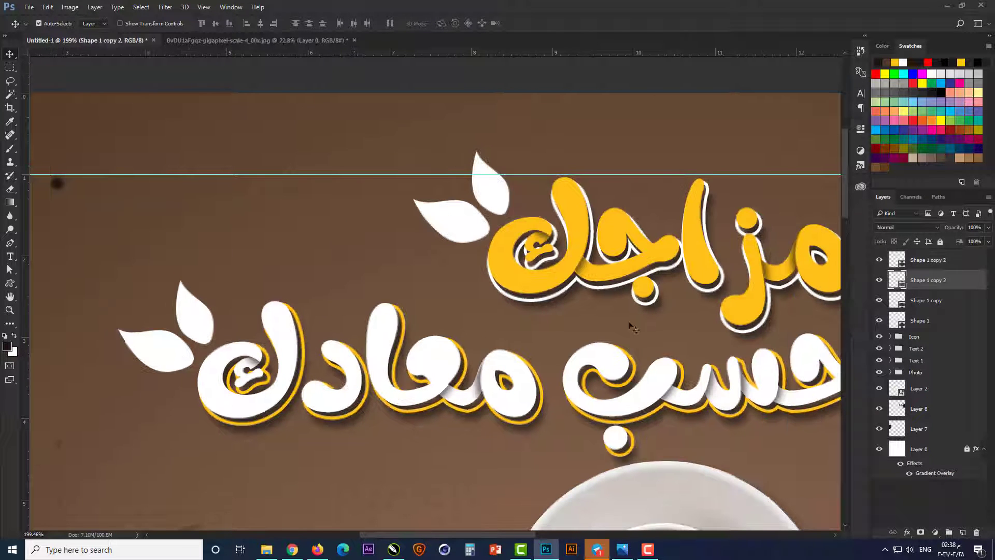
pyautogui.doubleClick(897, 280)
pyautogui.click(575, 204)
pyautogui.click(780, 254)
pyautogui.doubleClick(896, 259)
pyautogui.click(573, 205)
pyautogui.click(755, 251)
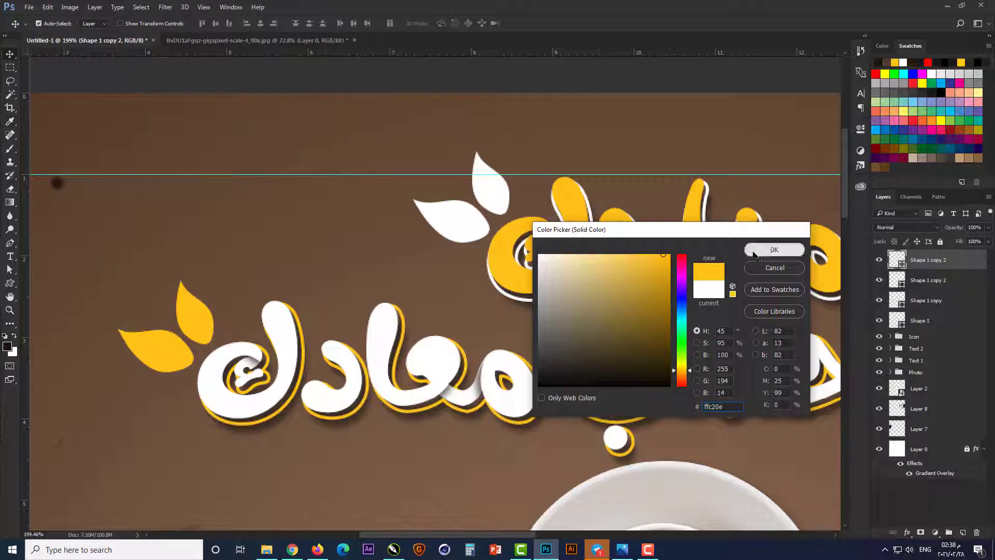
# Step: Create a new layer above the splatter layers and choose the sketched heart brush for painting
pyautogui.hotkey('ctrl', '0')
pyautogui.click(702, 398)
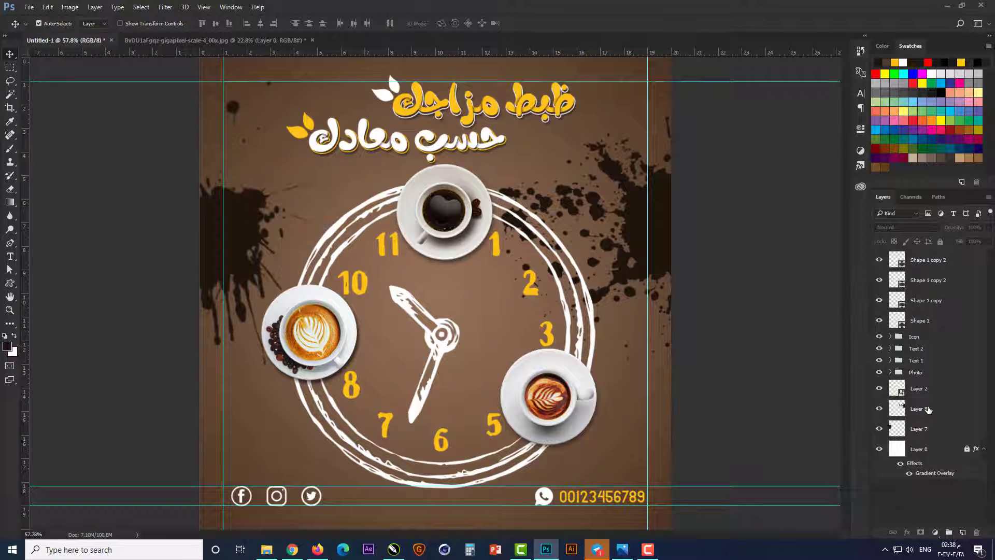
pyautogui.click(929, 409)
pyautogui.click(963, 532)
pyautogui.click(10, 148)
pyautogui.rightClick(485, 273)
pyautogui.scroll(-10, 656, 394)
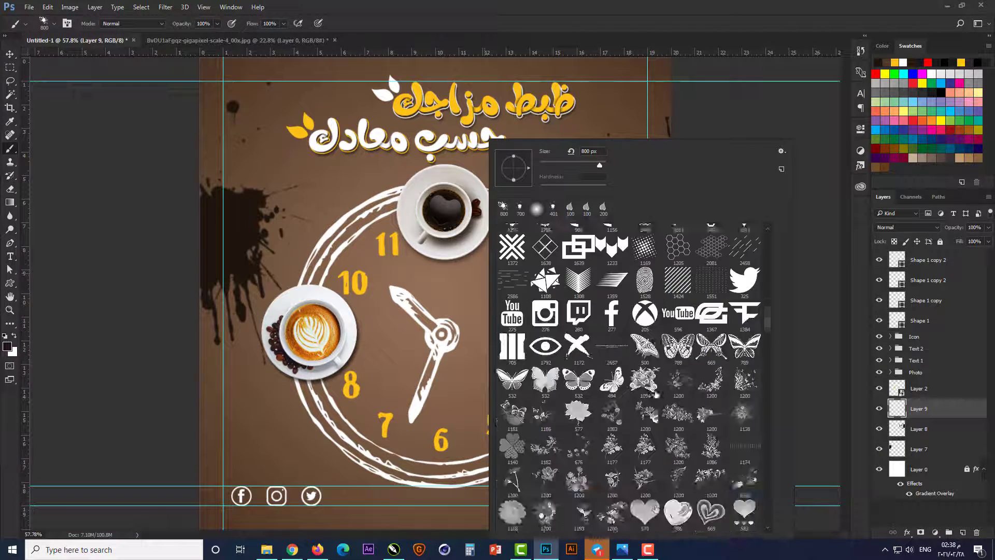
pyautogui.scroll(-12, 656, 394)
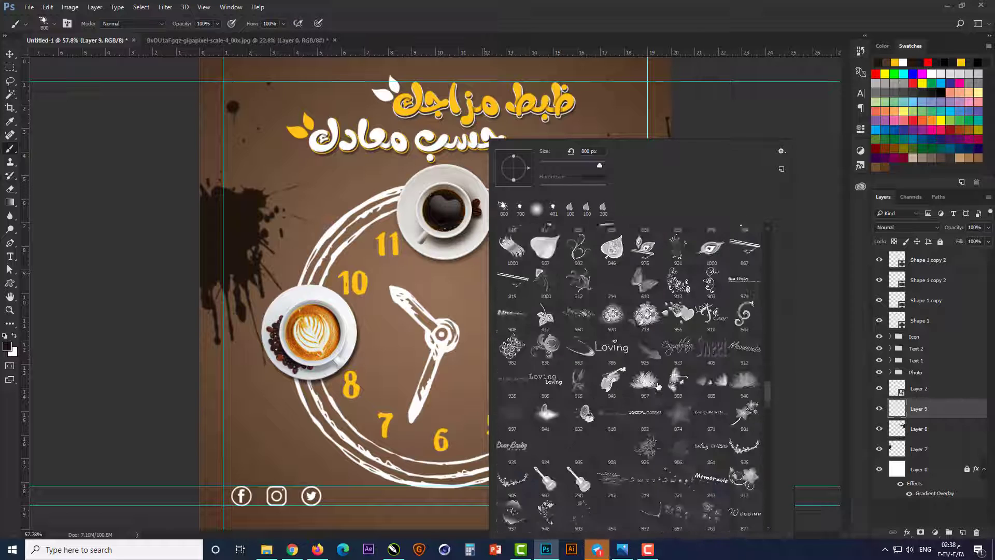
pyautogui.scroll(-10, 657, 386)
pyautogui.click(579, 397)
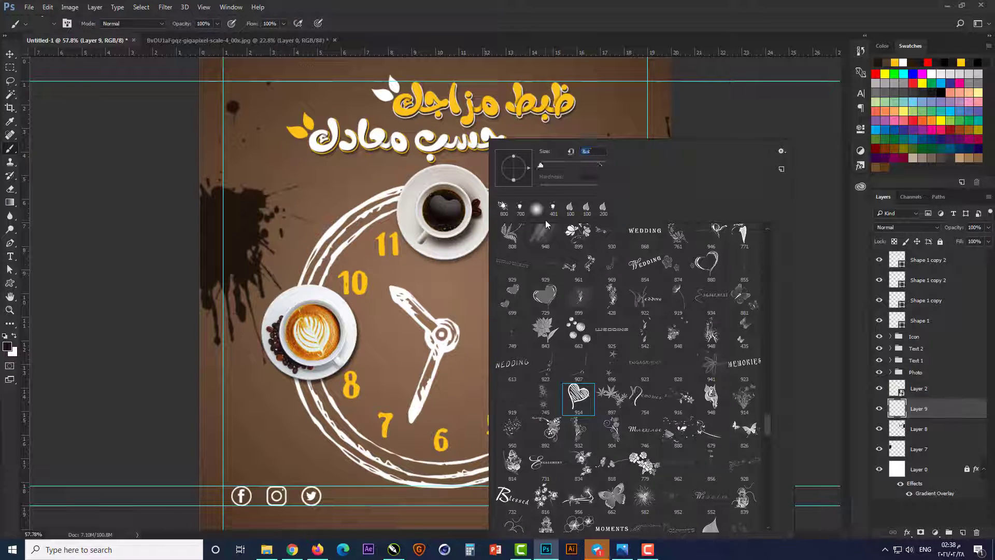
# Step: Set the heart brush to 300 px and stamp one heart beside the clock, below the latte cup near the 8
pyautogui.press('Return')
pyautogui.press(']')
pyautogui.press(']')
pyautogui.press(']')
pyautogui.press(']')
pyautogui.press(']')
pyautogui.press(']')
pyautogui.press(']')
pyautogui.press(']')
pyautogui.press(']')
pyautogui.press(']')
pyautogui.press(']')
pyautogui.press(']')
pyautogui.press(']')
pyautogui.press(']')
pyautogui.press(']')
pyautogui.press(']')
pyautogui.click(269, 422)
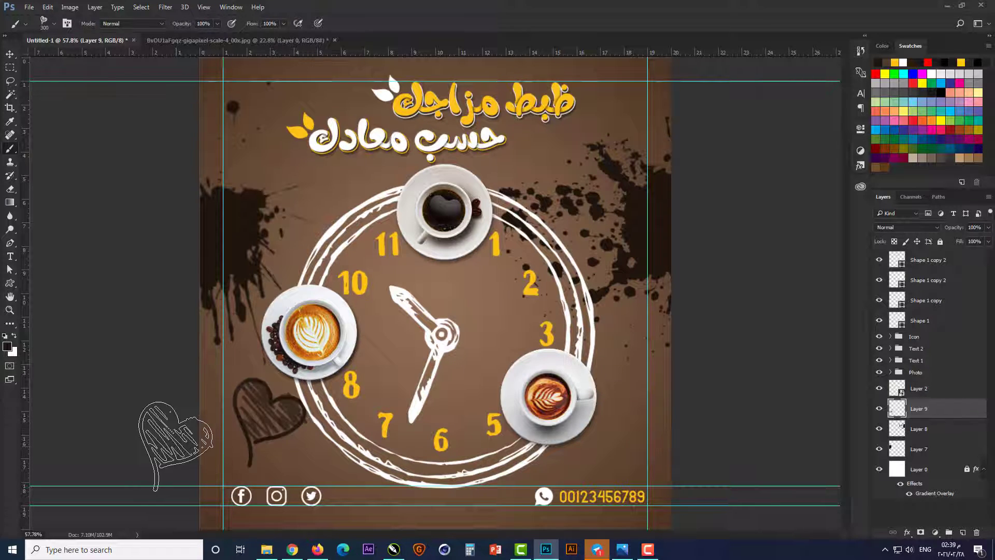
# Step: Give the heart layer a Color Overlay in the headline's yellow, ffc20e
pyautogui.doubleClick(950, 411)
pyautogui.click(335, 342)
pyautogui.click(554, 239)
pyautogui.click(531, 100)
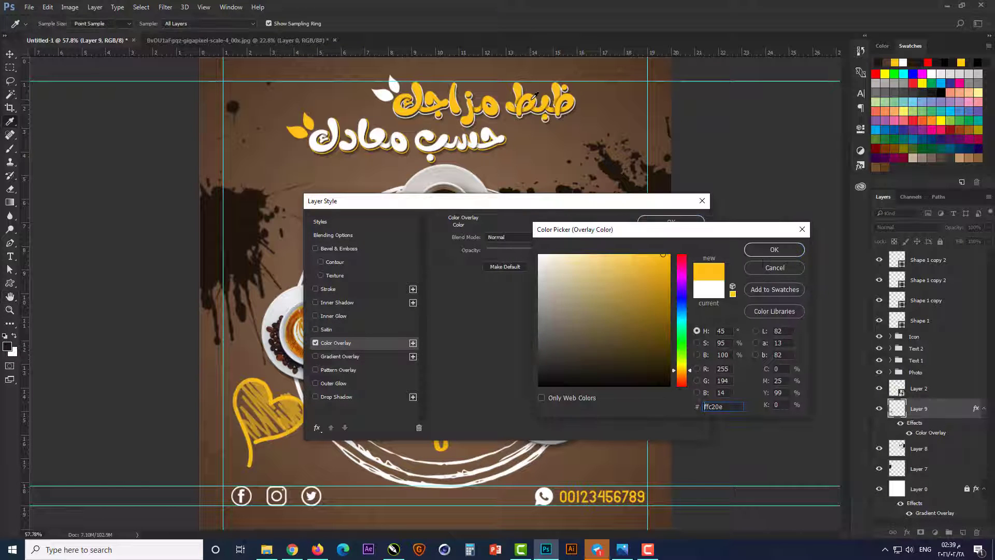
pyautogui.click(770, 249)
pyautogui.click(669, 223)
# Step: Rotate the yellow heart counterclockwise until its tail points down-right, and scale it down
pyautogui.hotkey('ctrl', 't')
pyautogui.moveTo(307, 378); pyautogui.dragTo(262, 377)
pyautogui.press('Return')
pyautogui.hotkey('ctrl', 't')
pyautogui.moveTo(244, 446); pyautogui.dragTo(238, 450)
pyautogui.press('Return')
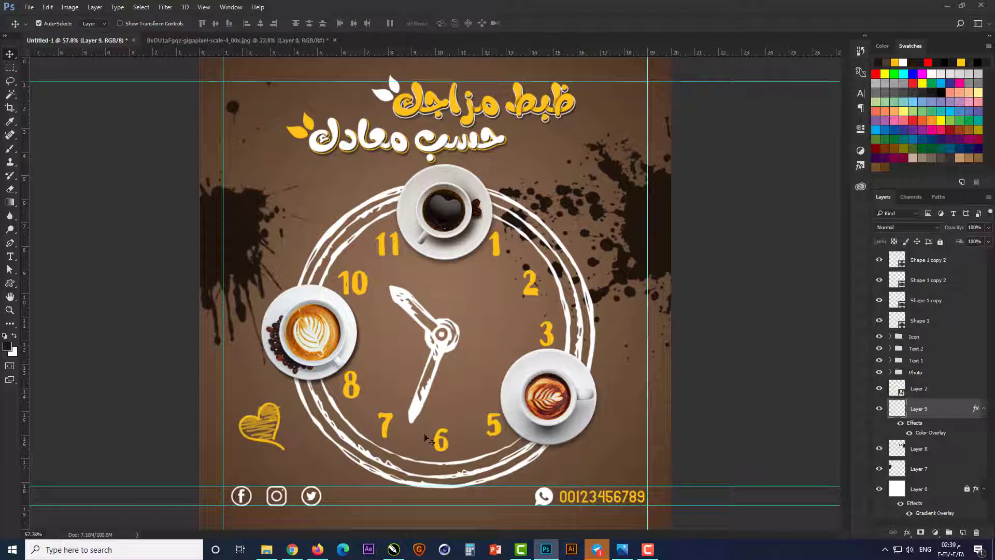
# Step: On a new layer above the heart, stamp a pair of small hearts with a 200 px brush beside the coffee cup at 4 o'clock
pyautogui.click(596, 388)
pyautogui.scroll(1, 595, 387)
pyautogui.click(925, 413)
pyautogui.click(963, 532)
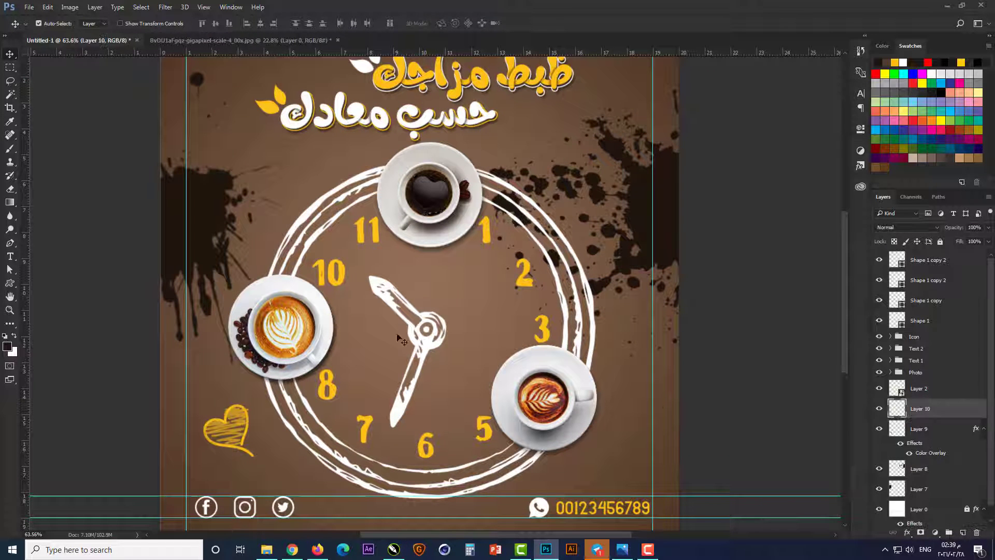
pyautogui.rightClick(518, 255)
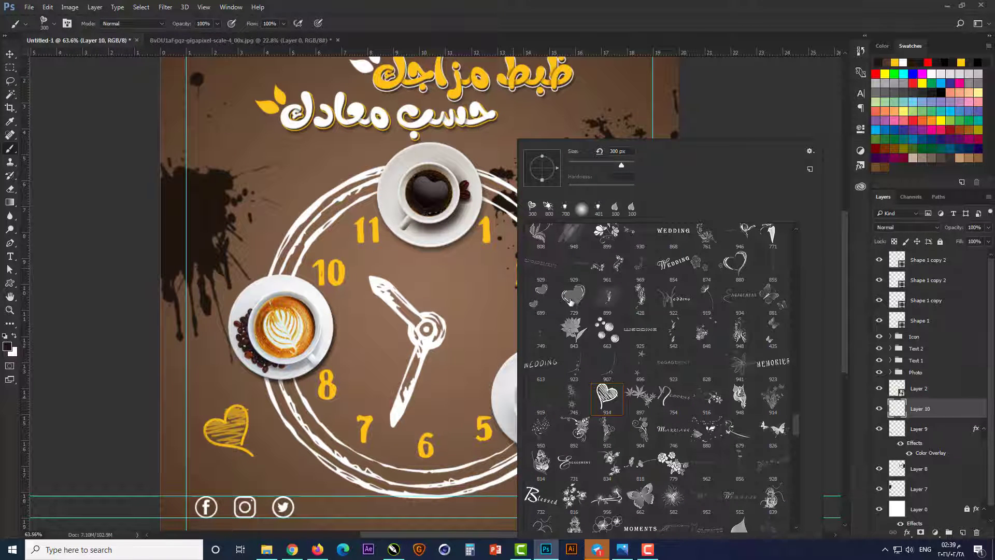
pyautogui.write('200')
pyautogui.press('Return')
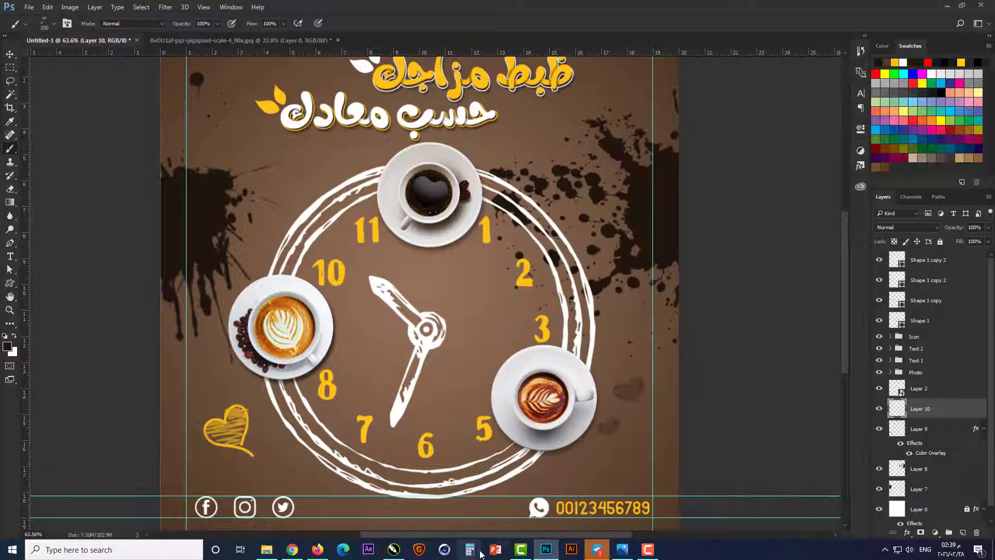
# Step: Copy the first heart's yellow overlay style to the small hearts' layer and enlarge the pair to about 112%
pyautogui.rightClick(944, 429)
pyautogui.click(861, 299)
pyautogui.rightClick(956, 409)
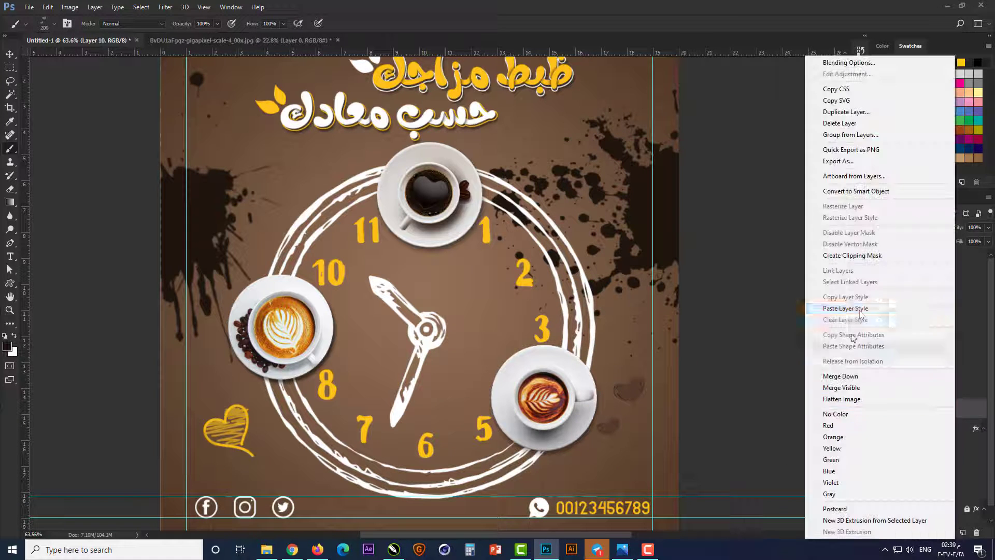
pyautogui.click(853, 308)
pyautogui.hotkey('ctrl', 't')
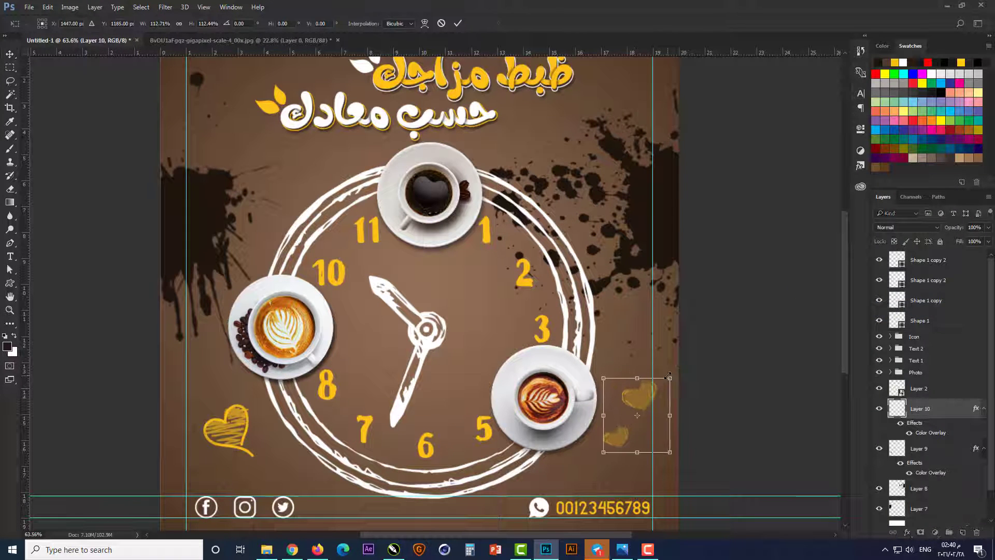
pyautogui.press('Return')
# Step: Open the background layer's Gradient Overlay settings and move the dialog aside to uncover more of the artwork
pyautogui.hotkey('ctrl', '0')
pyautogui.scroll(-3, 968, 494)
pyautogui.doubleClick(935, 520)
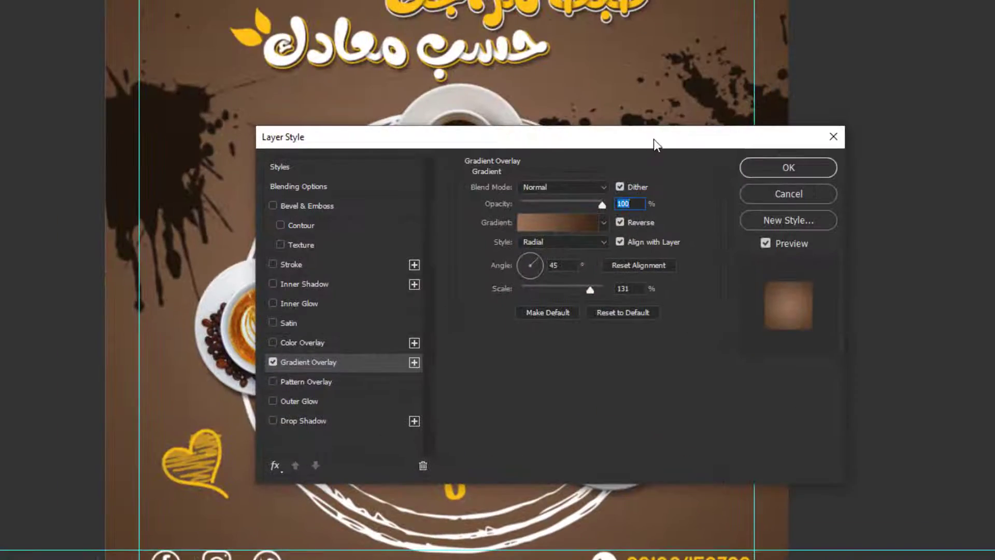
pyautogui.moveTo(557, 79); pyautogui.dragTo(835, 149)
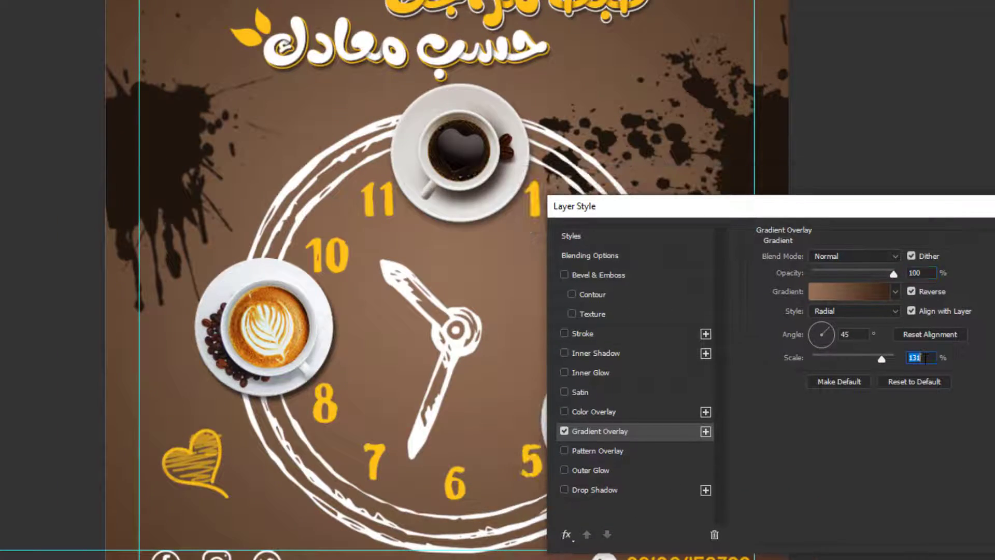
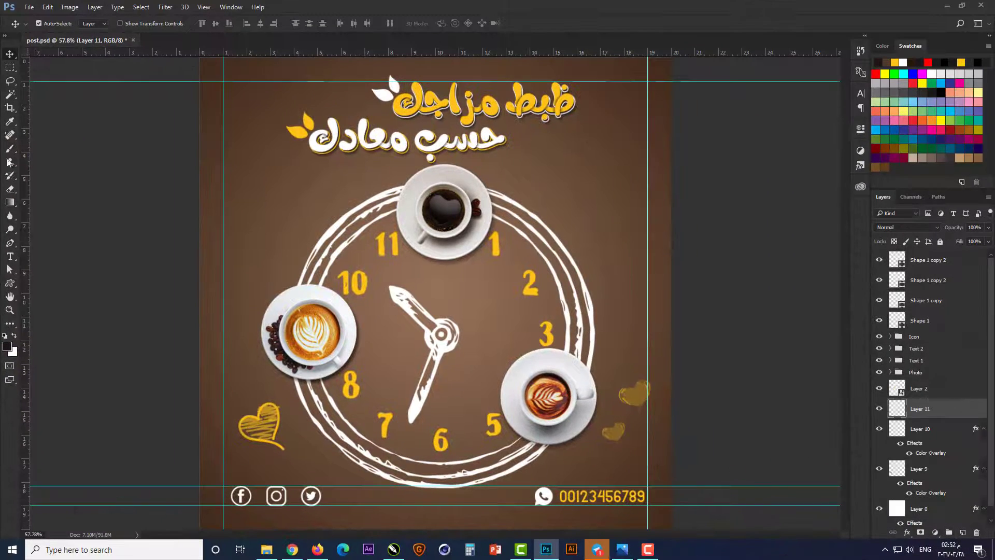
# Step: Stamp a dark paint splatter at the clock's centre with a 600 px splatter brush
pyautogui.press('b')
pyautogui.rightClick(566, 397)
pyautogui.scroll(-2, 566, 397)
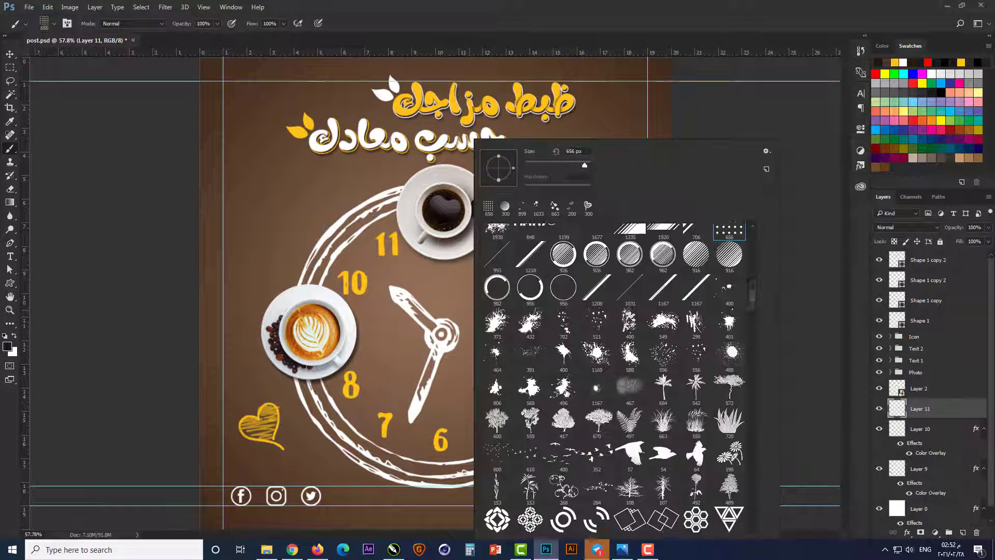
pyautogui.scroll(-1, 567, 394)
pyautogui.press('Return')
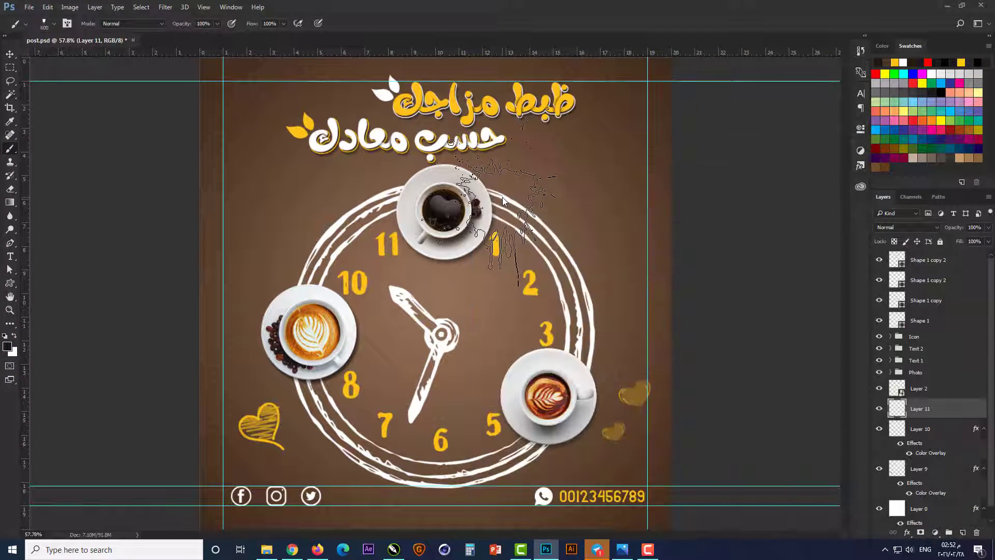
pyautogui.click(459, 315)
# Step: Transform the splatter to spread around the clock hands' centre and move its layer directly above the background layer
pyautogui.press('v')
pyautogui.hotkey('ctrl', 't')
pyautogui.moveTo(540, 218); pyautogui.dragTo(404, 201)
pyautogui.moveTo(482, 321); pyautogui.dragTo(472, 329)
pyautogui.moveTo(565, 285); pyautogui.dragTo(599, 272)
pyautogui.press('Return')
pyautogui.hotkey('ctrl', '[')
pyautogui.hotkey('ctrl', '[')
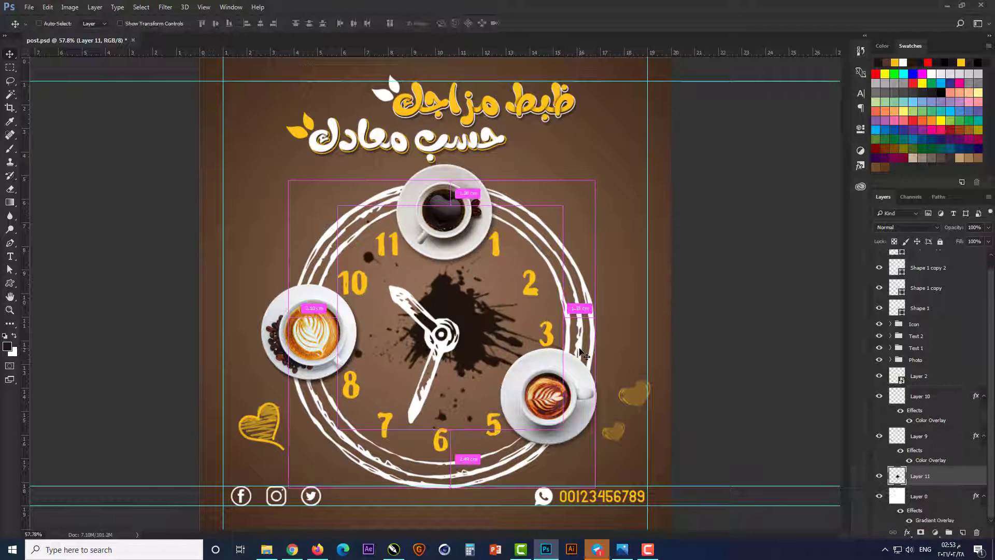
# Step: On a new layer above the splatter, stamp a leaf with a 300 px leaf brush above the latte cup at 9 o'clock
pyautogui.press('b')
pyautogui.rightClick(345, 140)
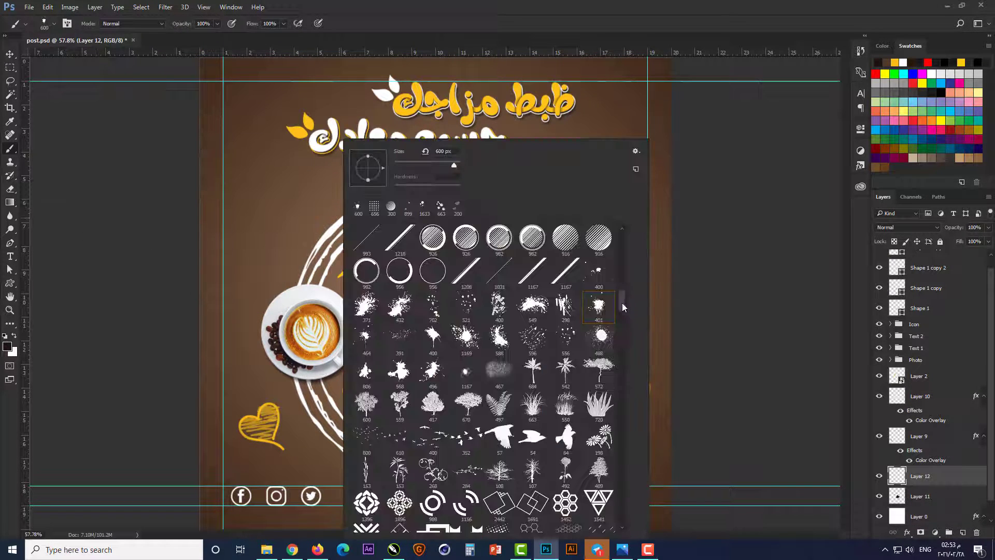
pyautogui.moveTo(622, 302); pyautogui.dragTo(626, 440)
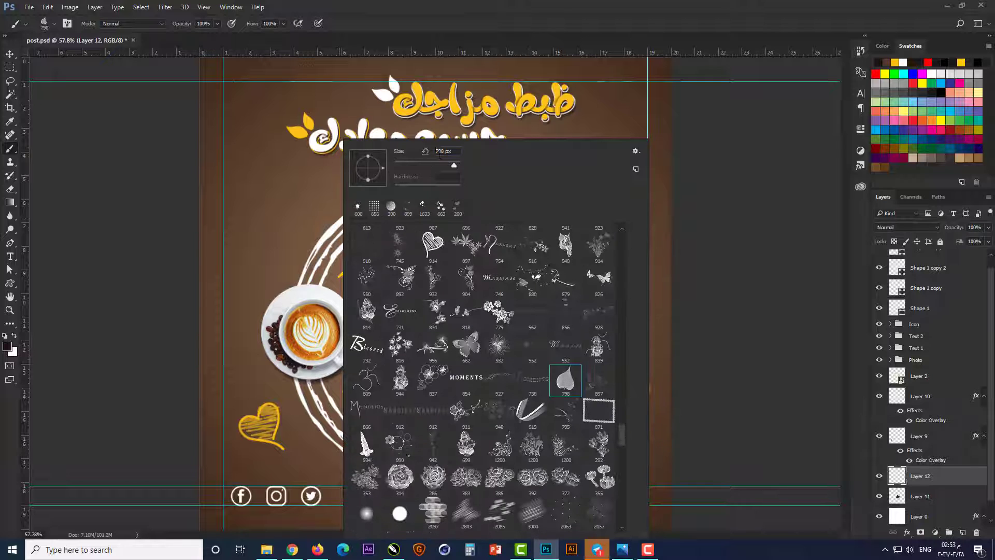
pyautogui.write('300')
pyautogui.press('Return')
pyautogui.click(282, 221)
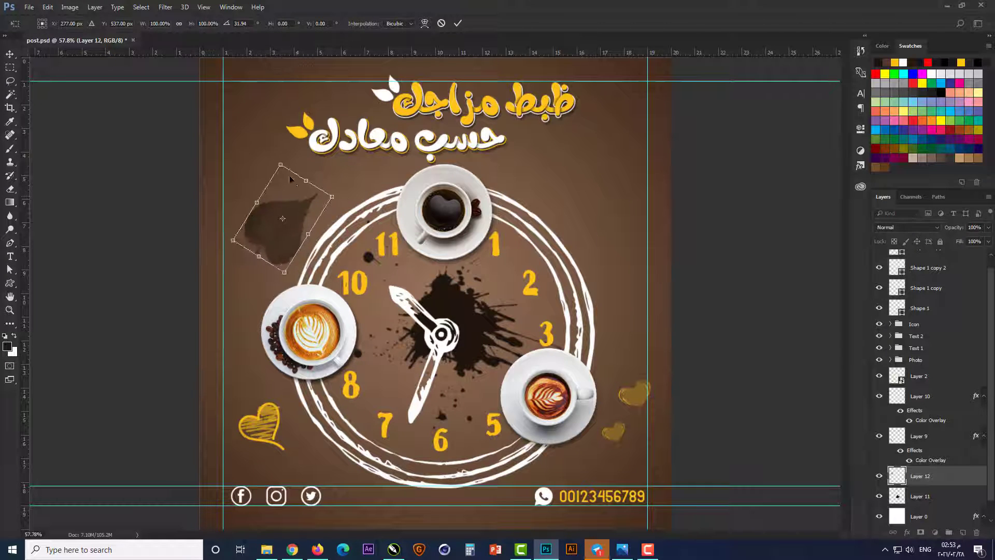
# Step: Rotate the leaf so its tip points up-right and give it a white Color Overlay
pyautogui.scroll(4, 284, 176)
pyautogui.moveTo(259, 247); pyautogui.dragTo(266, 257)
pyautogui.press('Return')
pyautogui.doubleClick(947, 476)
pyautogui.click(178, 404)
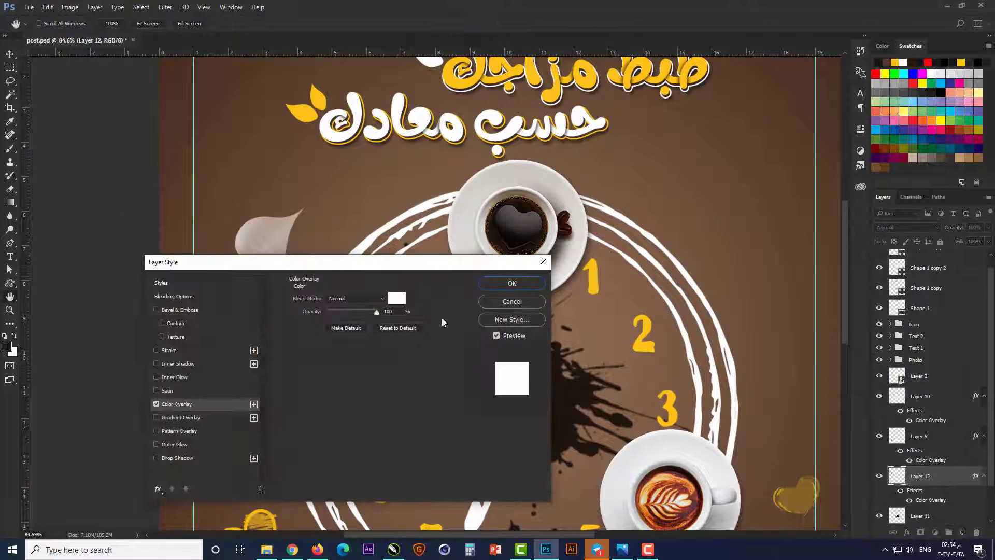
pyautogui.click(511, 282)
# Step: Draw a small circle with the Ellipse tool in the empty area right of the top coffee cup and fill it white
pyautogui.scroll(-5, 666, 293)
pyautogui.click(666, 293)
pyautogui.scroll(5, 645, 220)
pyautogui.rightClick(10, 283)
pyautogui.click(41, 302)
pyautogui.scroll(7, 522, 104)
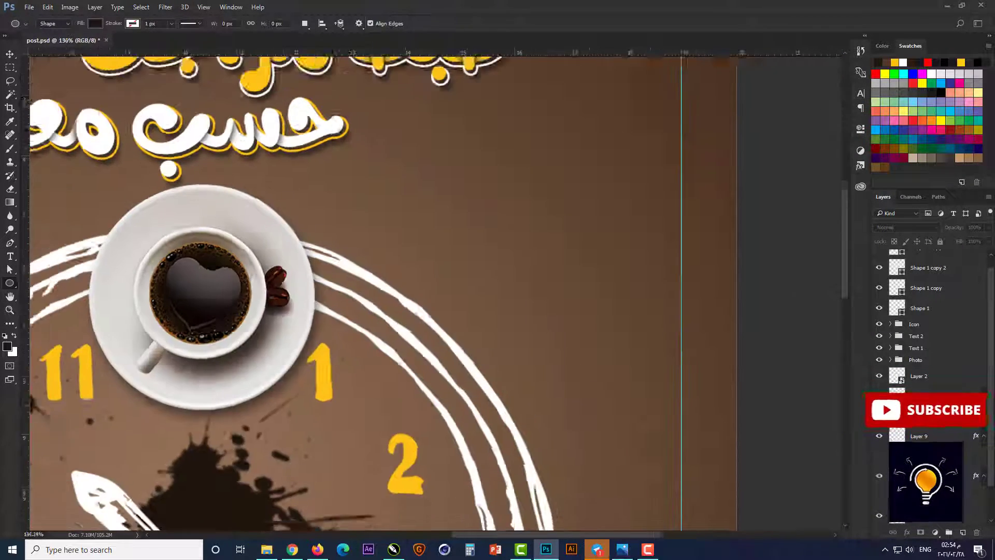
pyautogui.moveTo(404, 164)
pyautogui.mouseDown()
pyautogui.moveTo(425, 180)
pyautogui.moveTo(542, 175)
pyautogui.mouseUp()
pyautogui.click(832, 124)
pyautogui.doubleClick(897, 260)
pyautogui.click(540, 255)
pyautogui.click(773, 249)
# Step: Duplicate the circle into an evenly spaced row of five and copy the row below, offset about 0.52 cm right and 0.76 cm down
pyautogui.press('v')
pyautogui.moveTo(541, 175); pyautogui.dragTo(649, 228)
pyautogui.keyDown('shift'); pyautogui.click(920, 334); pyautogui.keyUp('shift')
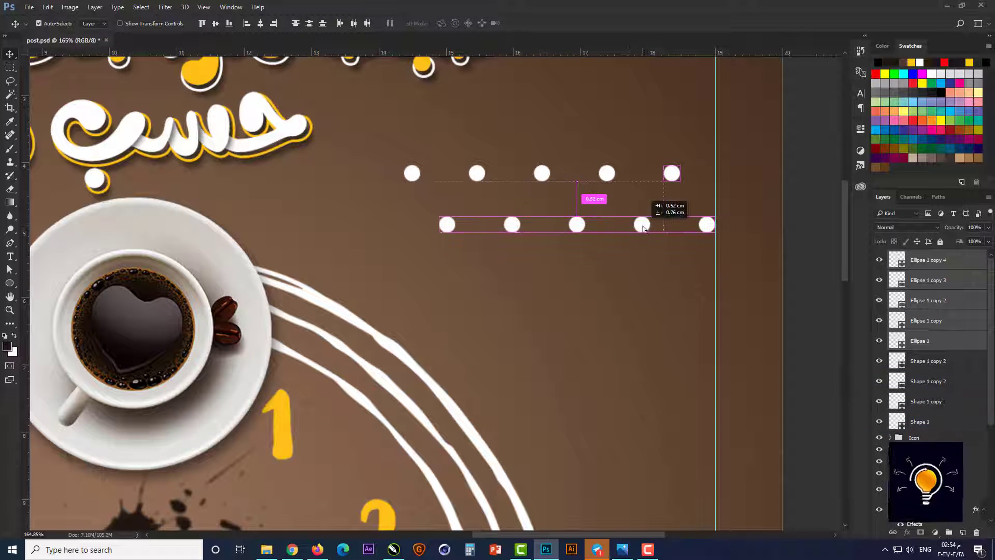
# Step: Recolor all five circles of the lower row to the clock numerals' yellow, #ffc20e
pyautogui.doubleClick(900, 265)
pyautogui.click(284, 443)
pyautogui.click(775, 249)
pyautogui.doubleClick(900, 283)
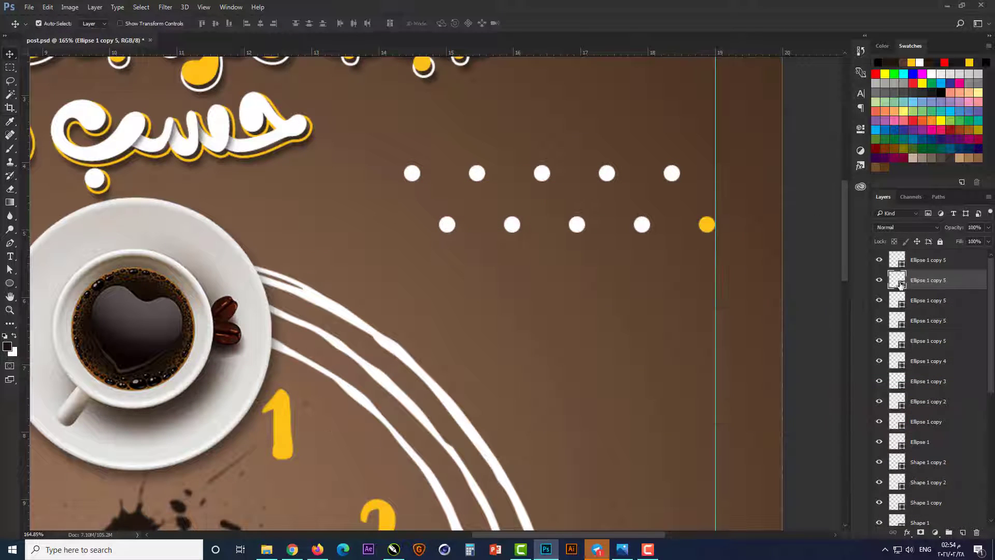
pyautogui.click(283, 441)
pyautogui.click(763, 284)
pyautogui.doubleClick(901, 304)
pyautogui.click(282, 441)
pyautogui.click(763, 283)
pyautogui.doubleClick(902, 325)
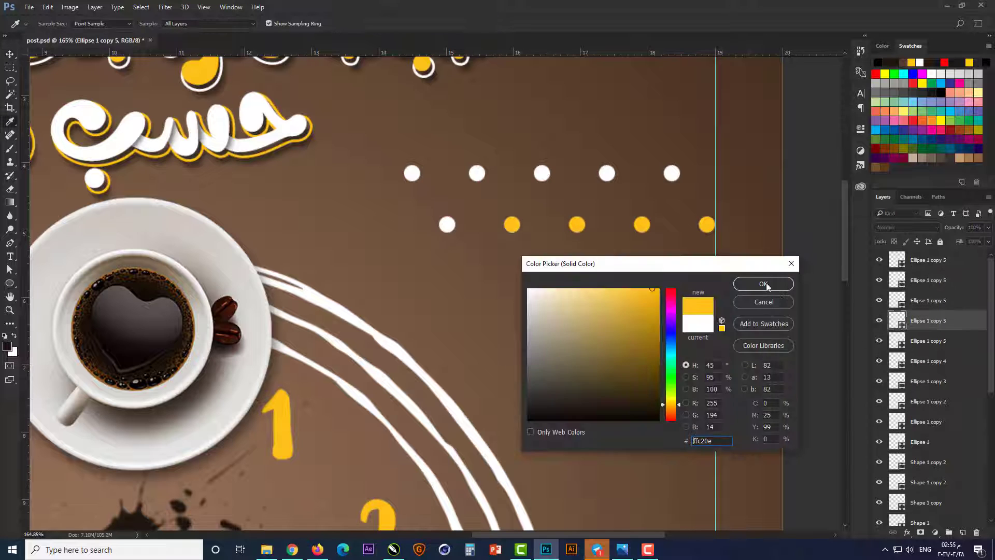
pyautogui.click(764, 284)
pyautogui.doubleClick(901, 344)
pyautogui.click(579, 223)
pyautogui.click(764, 283)
# Step: Select all ten circle layers and convert them into one smart object
pyautogui.click(928, 263)
pyautogui.keyDown('shift'); pyautogui.click(948, 441); pyautogui.keyUp('shift')
pyautogui.rightClick(956, 415)
pyautogui.click(840, 271)
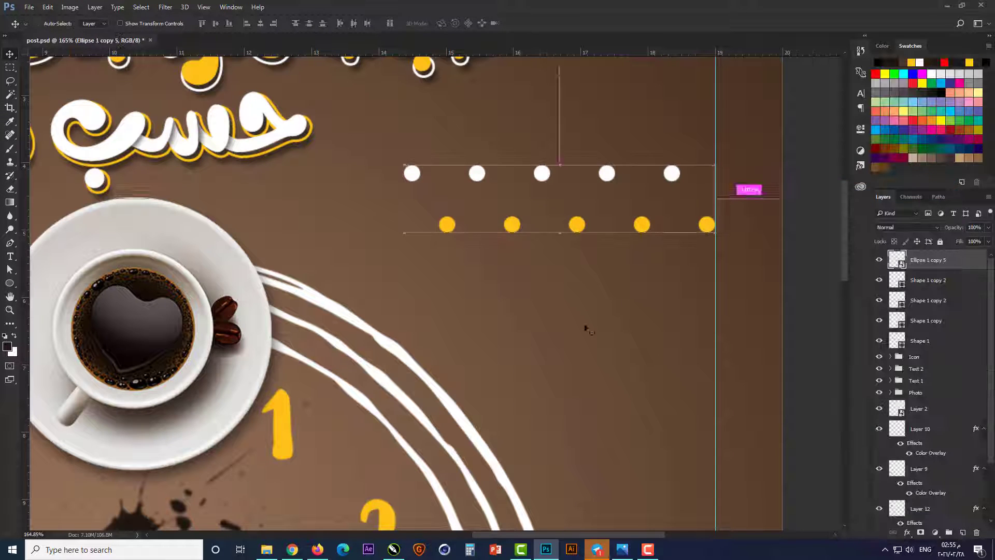
pyautogui.hotkey('ctrl', '0')
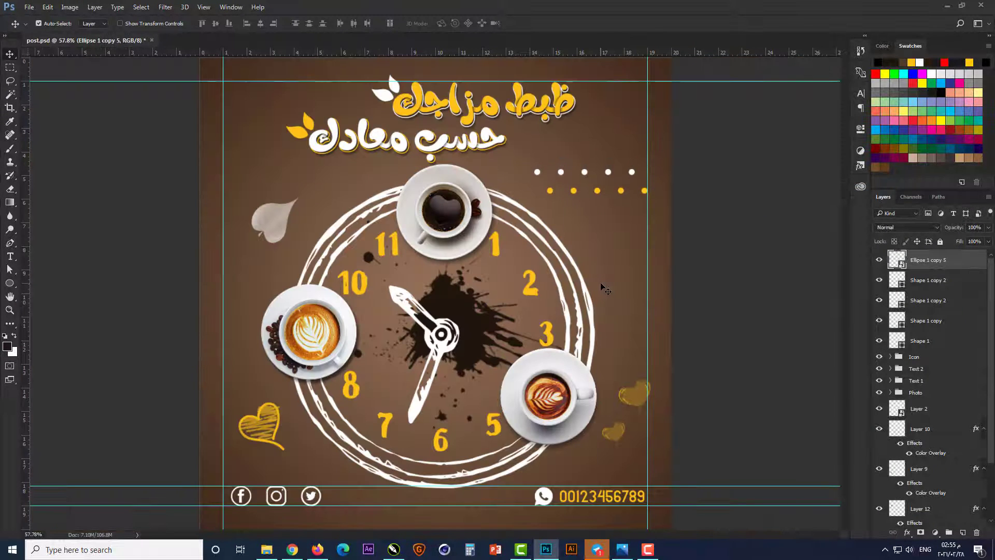